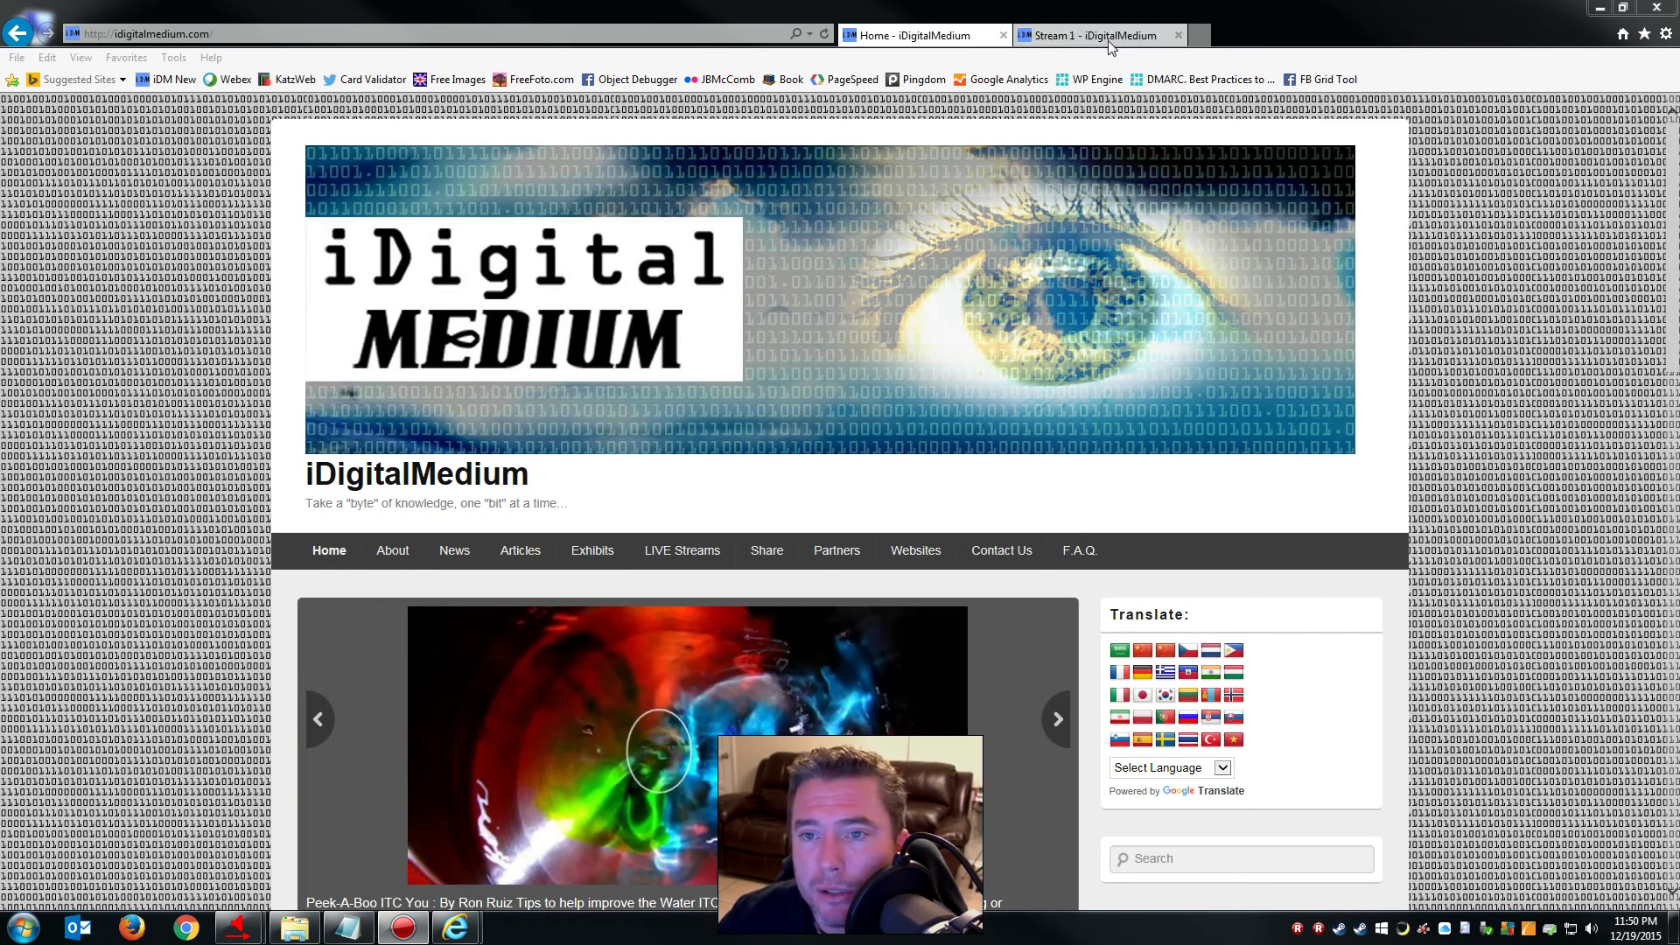
View the Stream 1 page, and minimize the browser and the software list image to reveal the desktop
left_click(1107, 39)
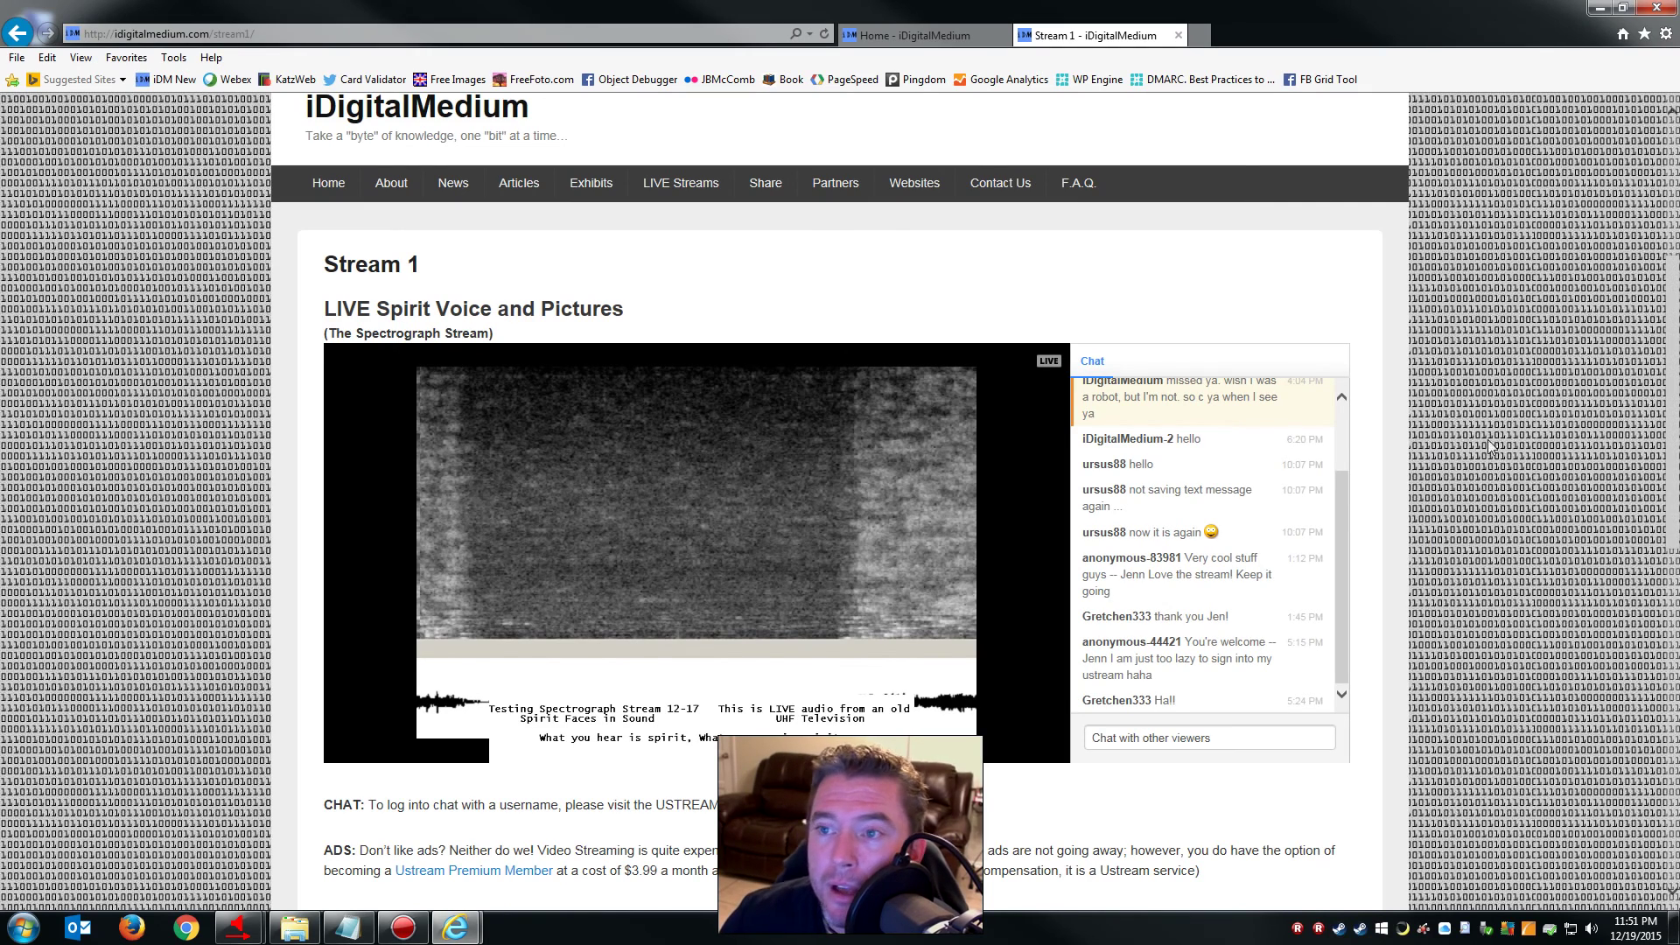
left_click(1600, 7)
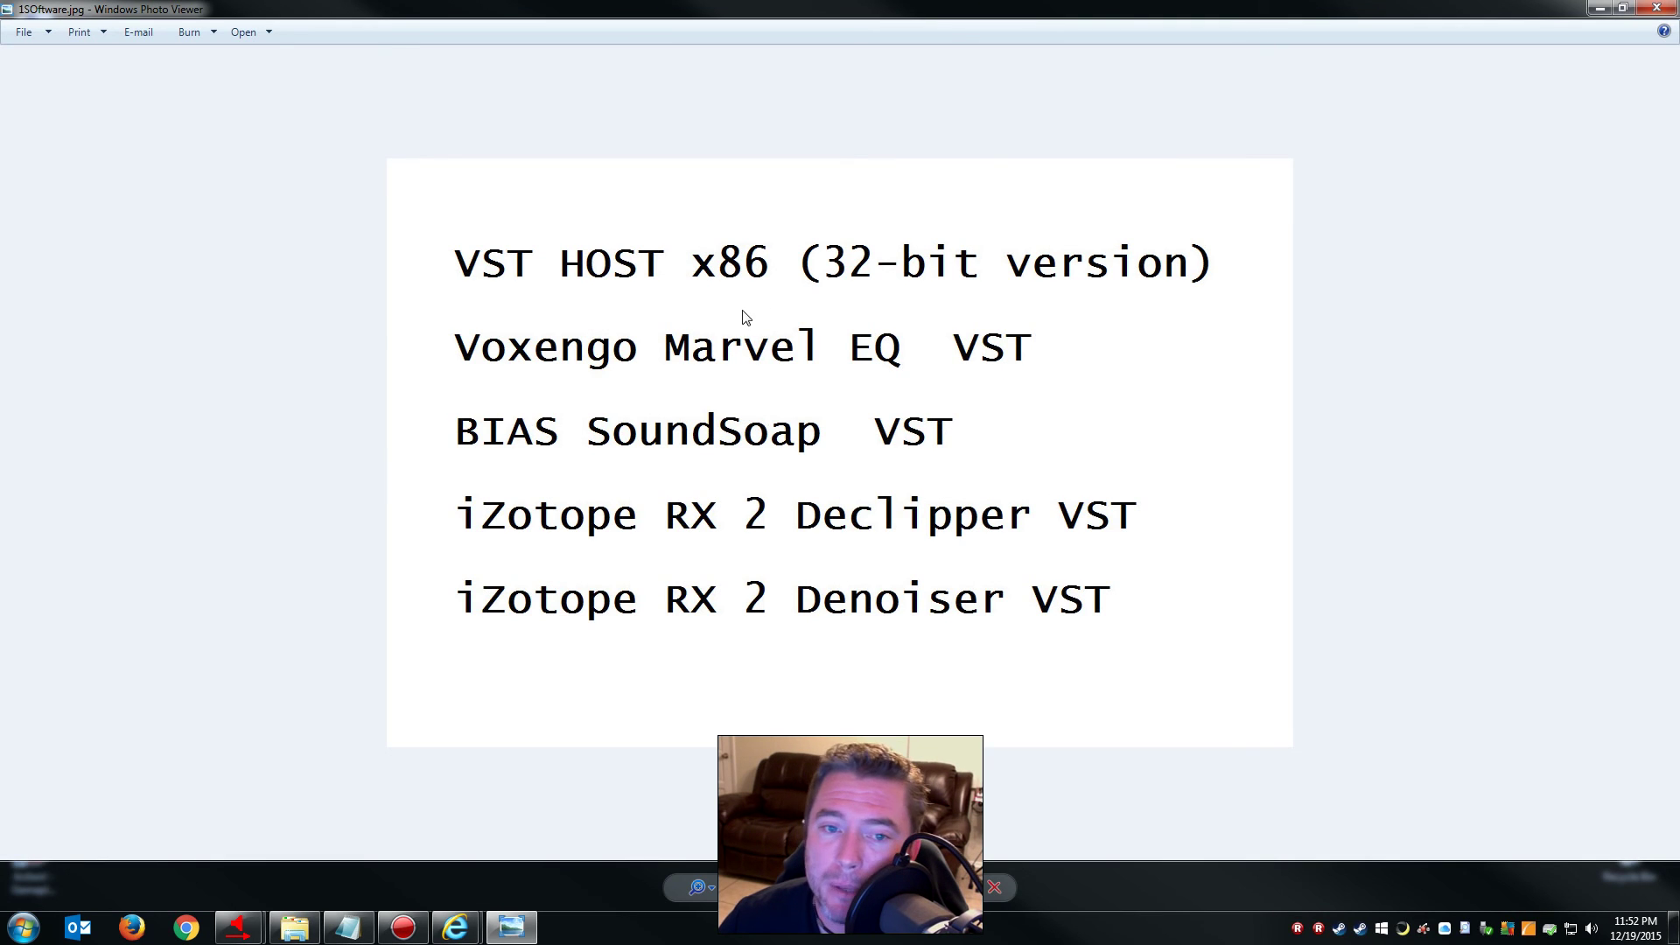
left_click(1600, 9)
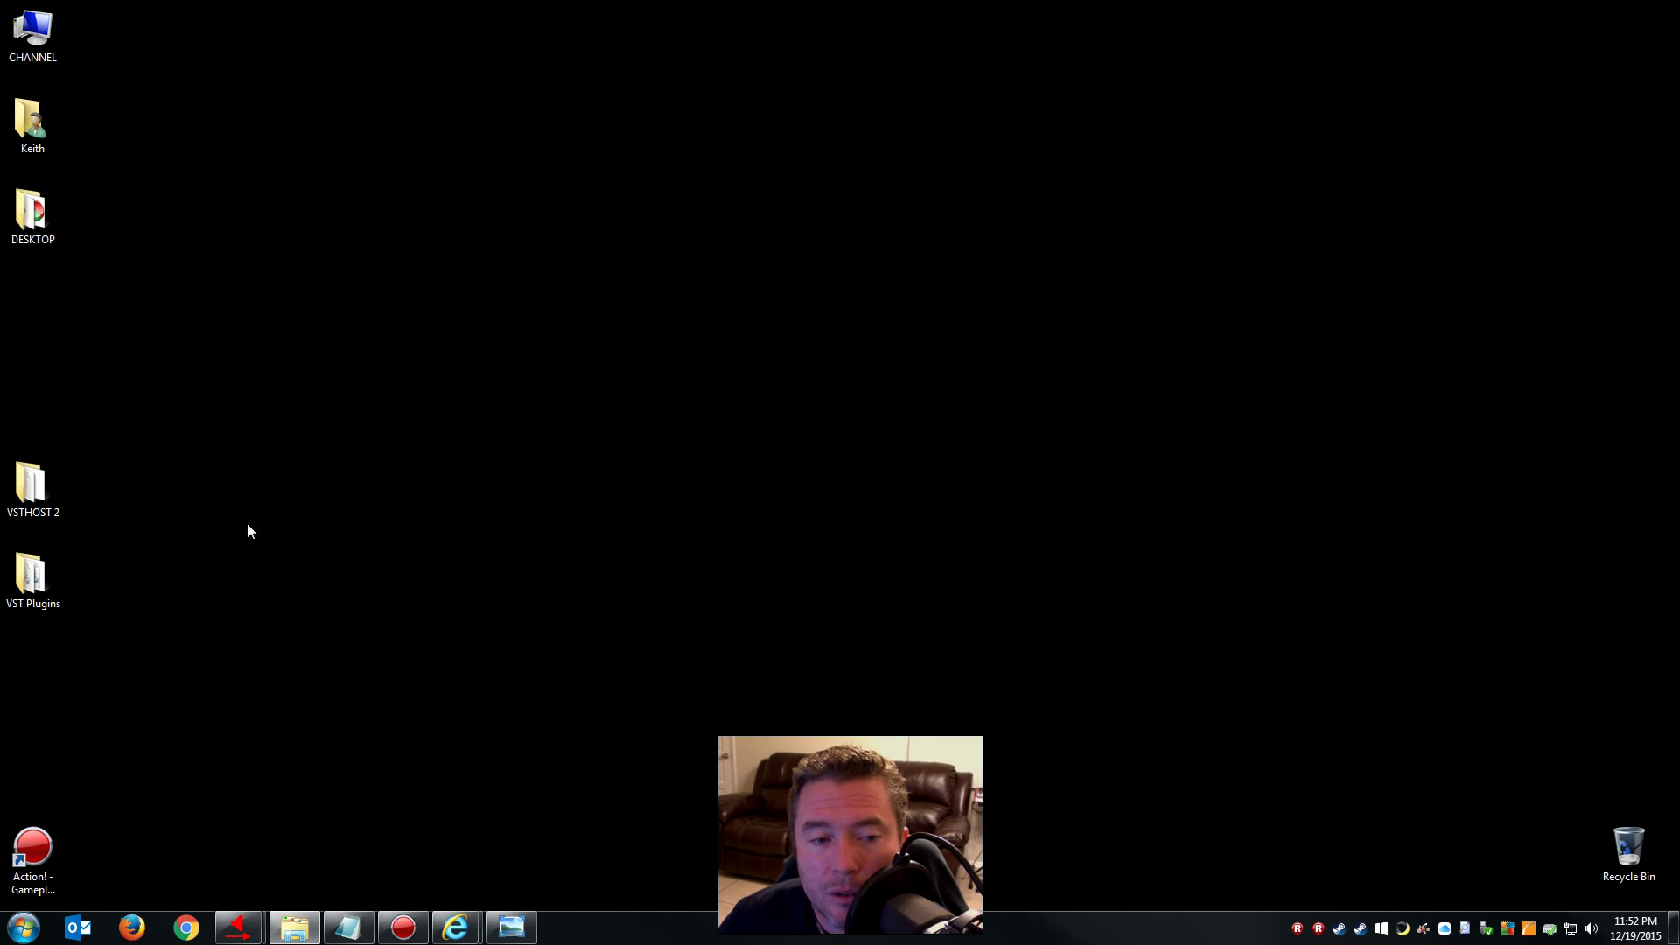
Create a desktop shortcut to vsthost.exe from the VSTHOST 2 folder and close the folder
left_click(39, 488)
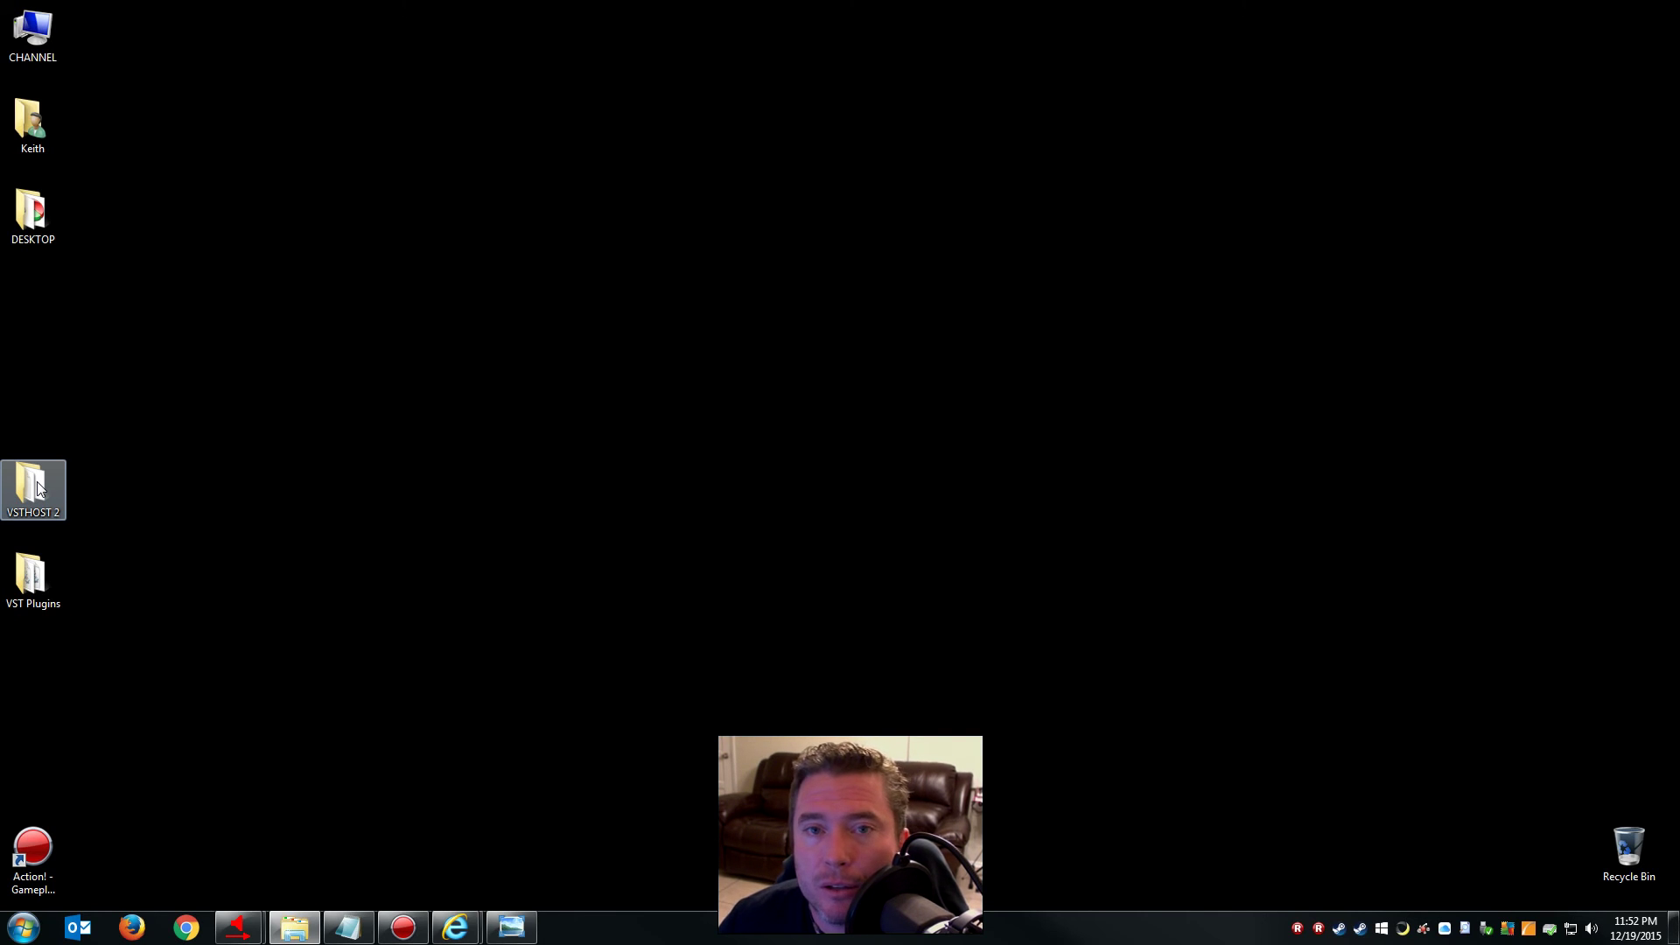
double_click(39, 488)
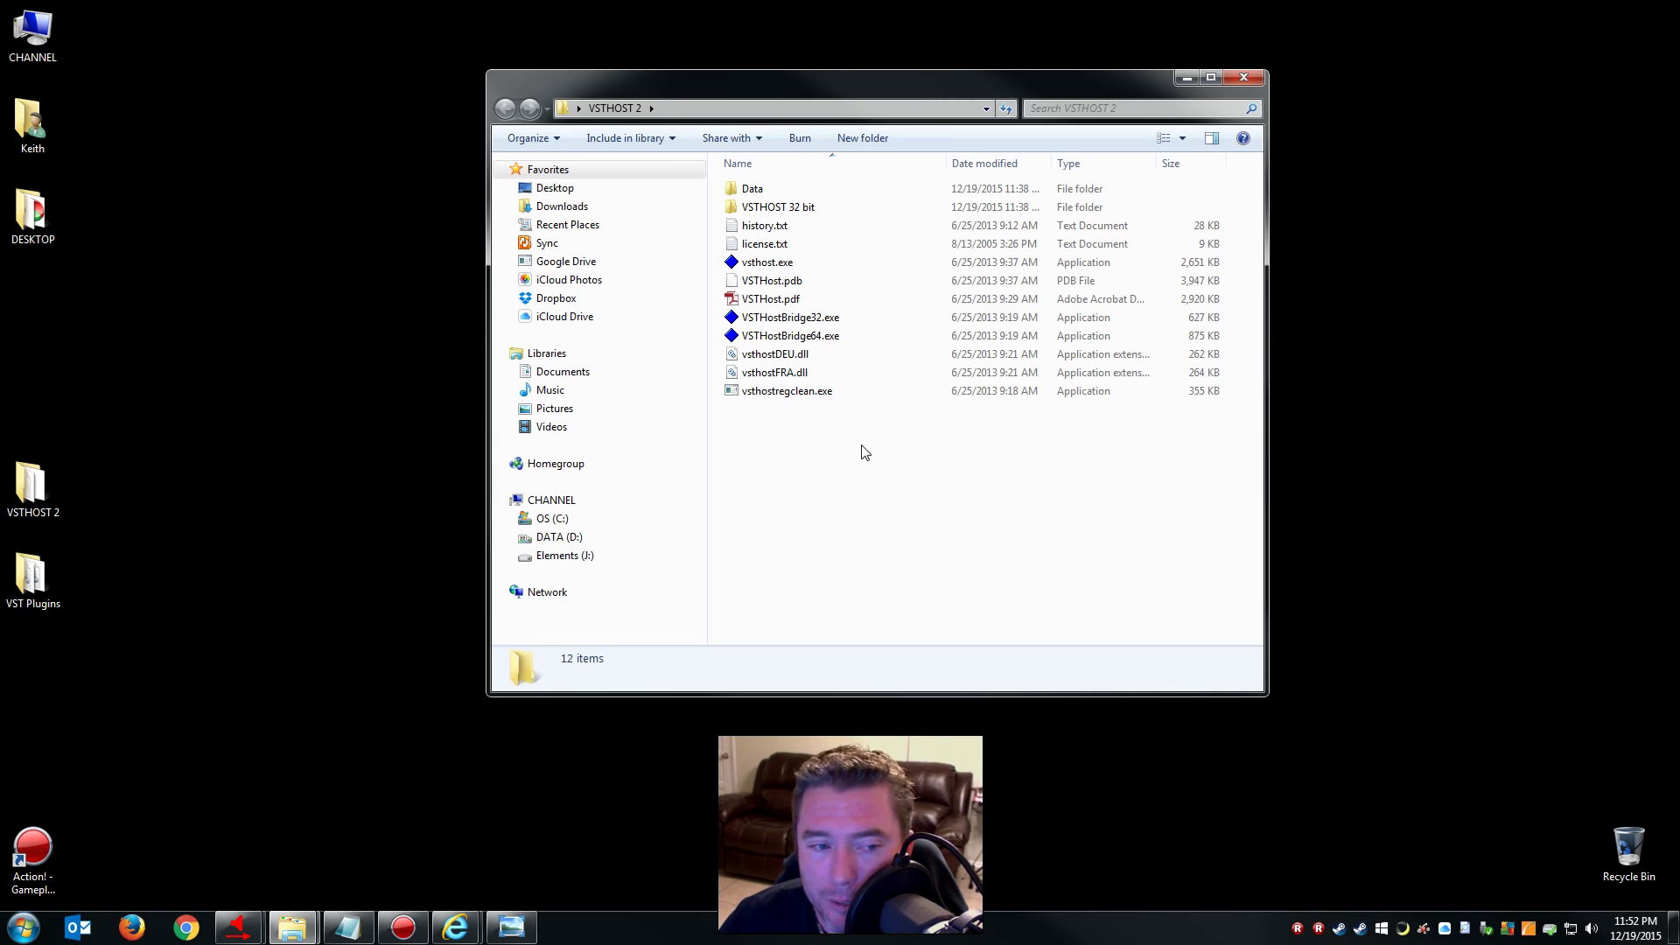
right_click(763, 265)
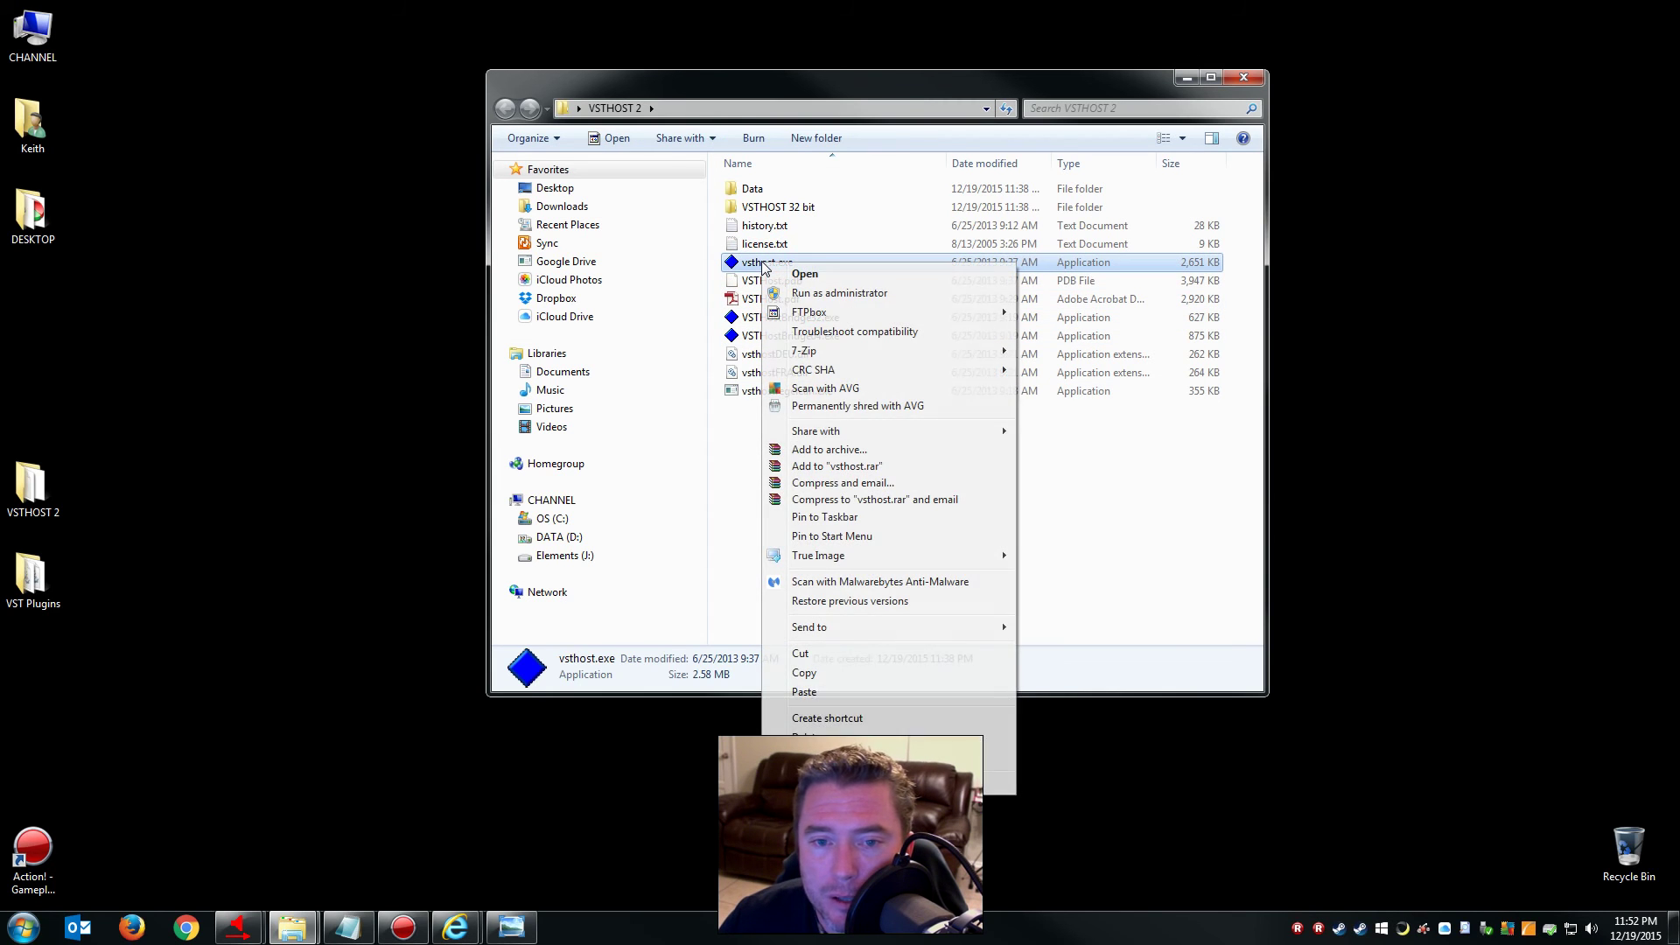
left_click(898, 629)
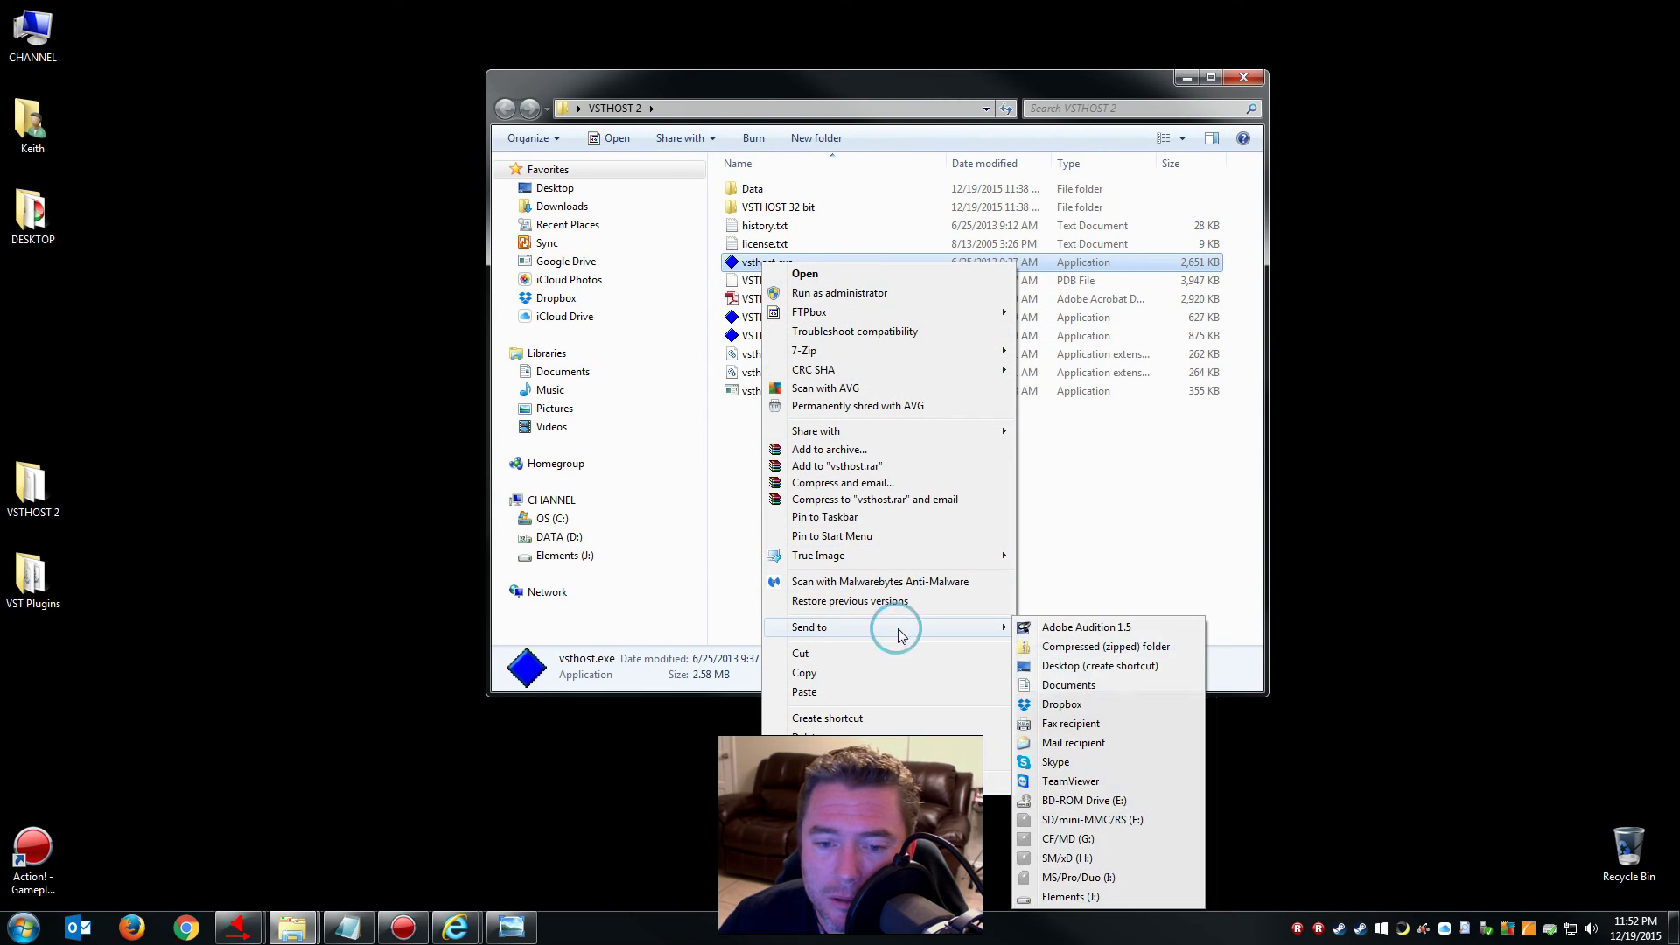
left_click(1094, 665)
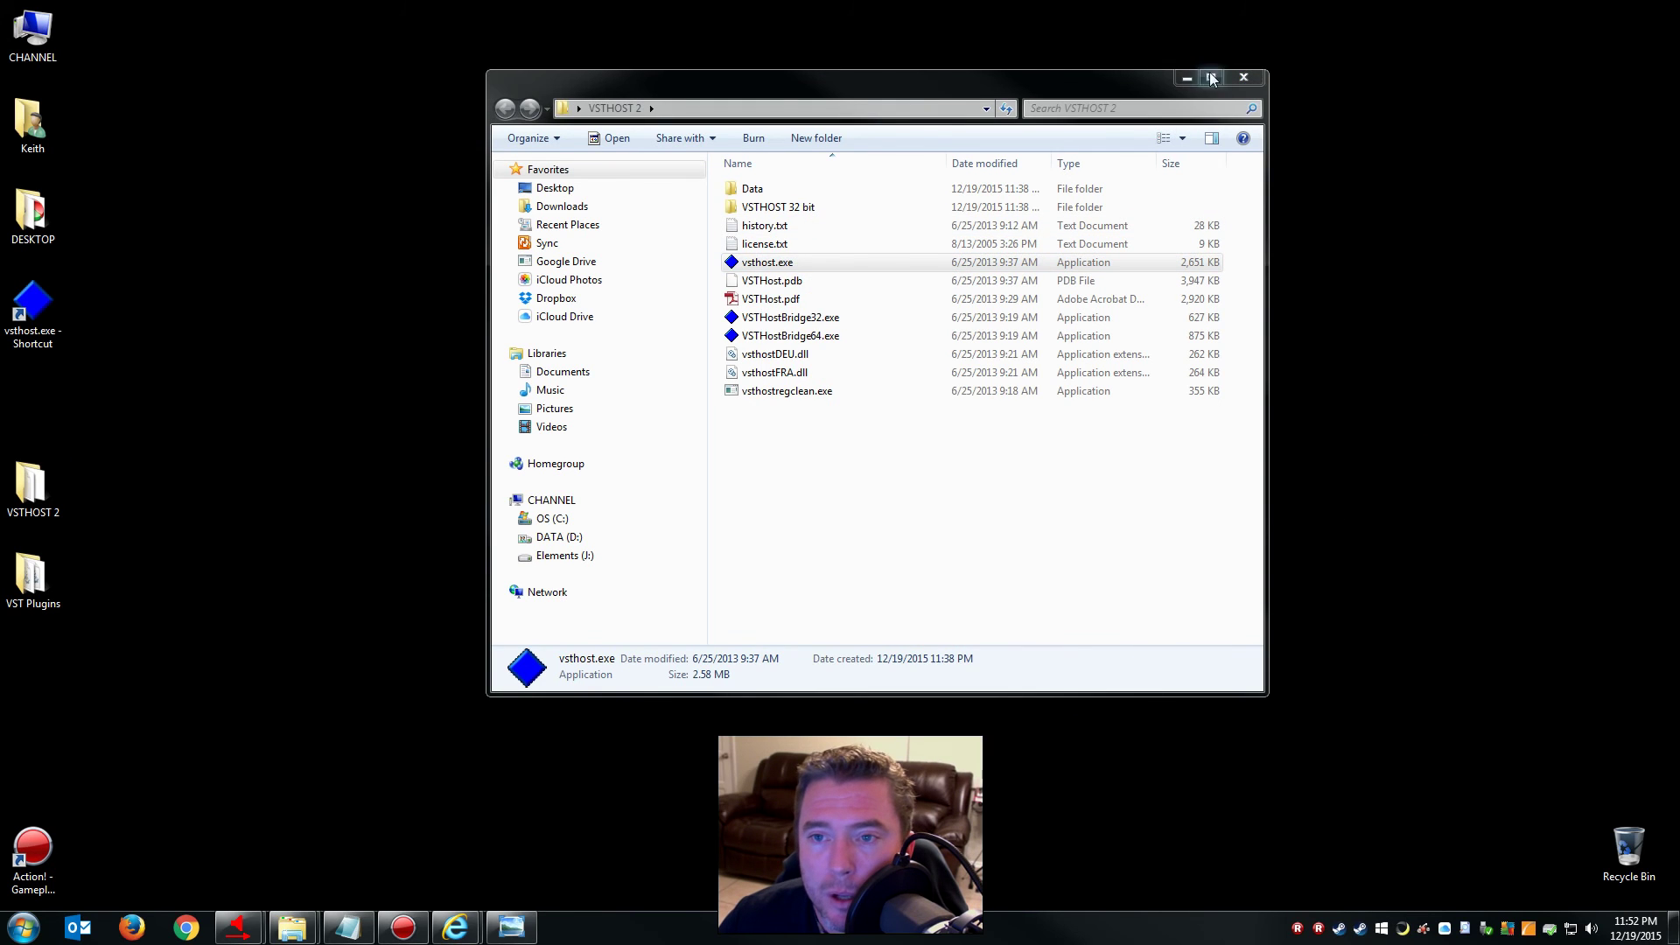
left_click(1245, 75)
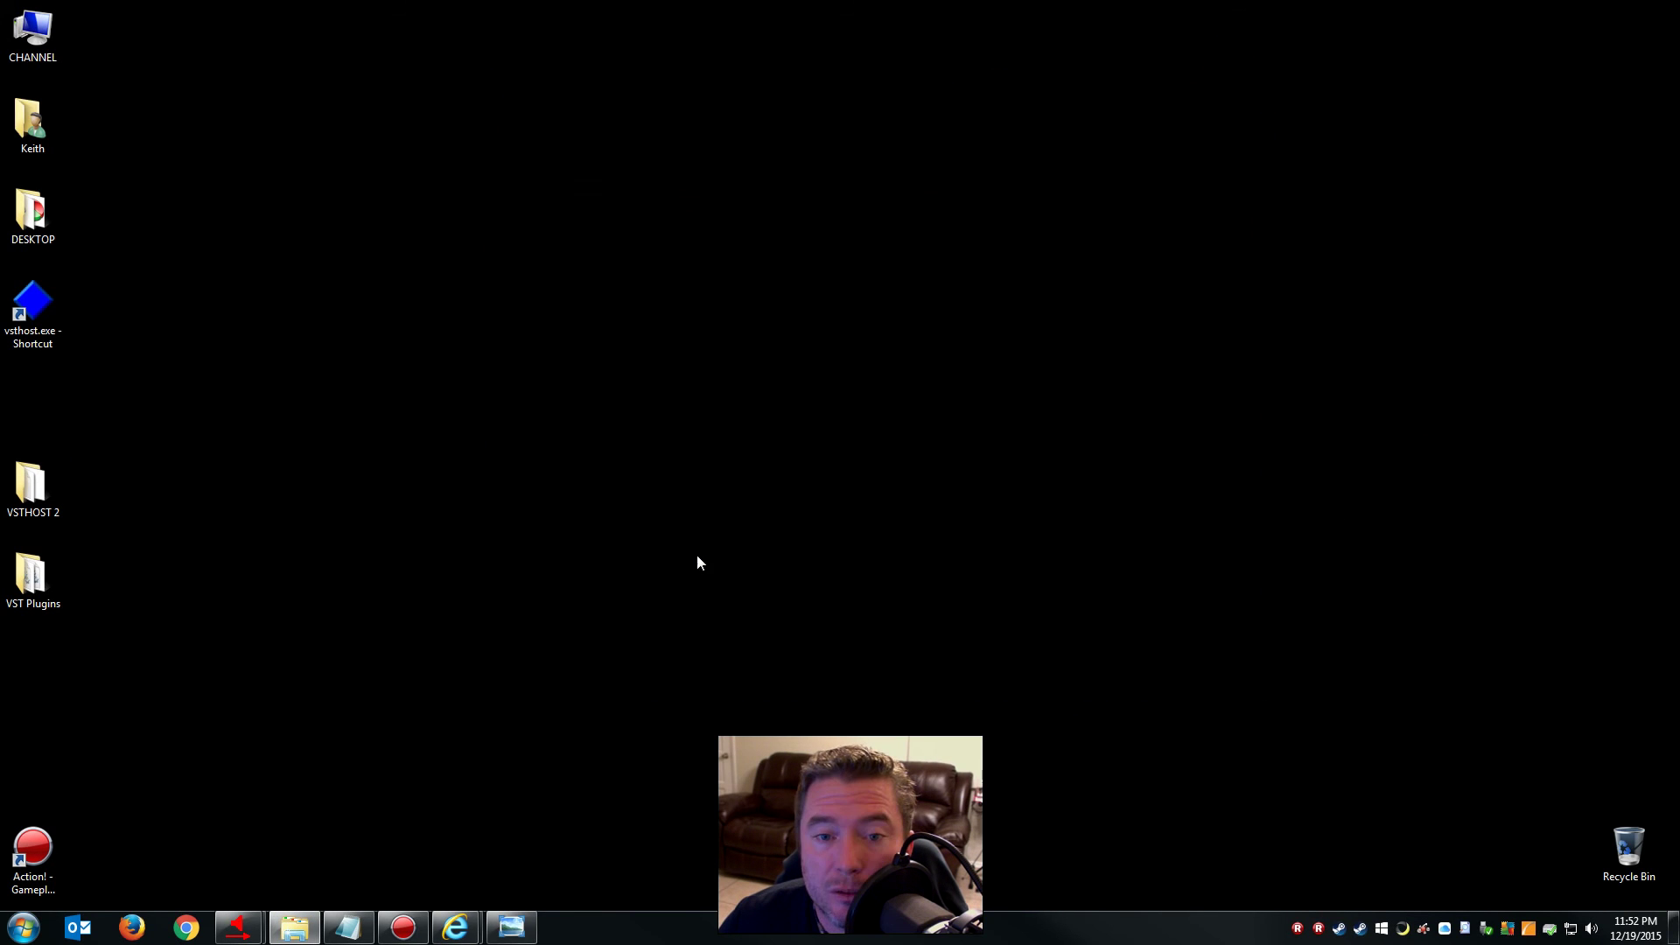
Launch VSTHost from its desktop shortcut in a maximized window and stop the audio engine
double_click(19, 306)
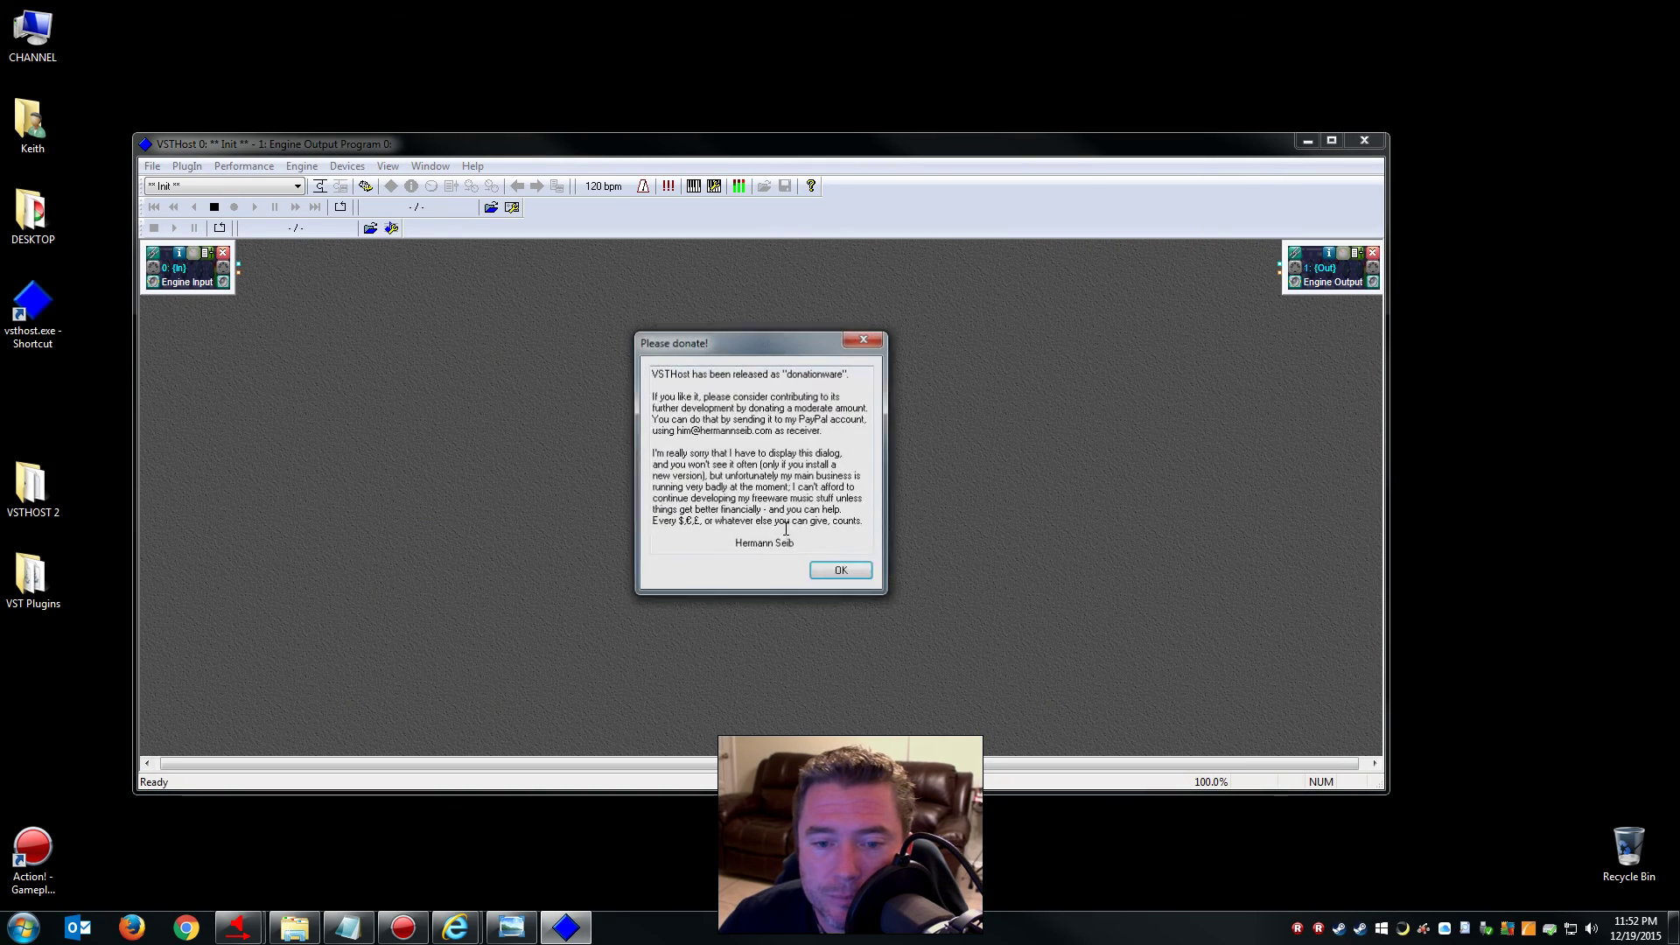
left_click(840, 570)
left_click(1331, 140)
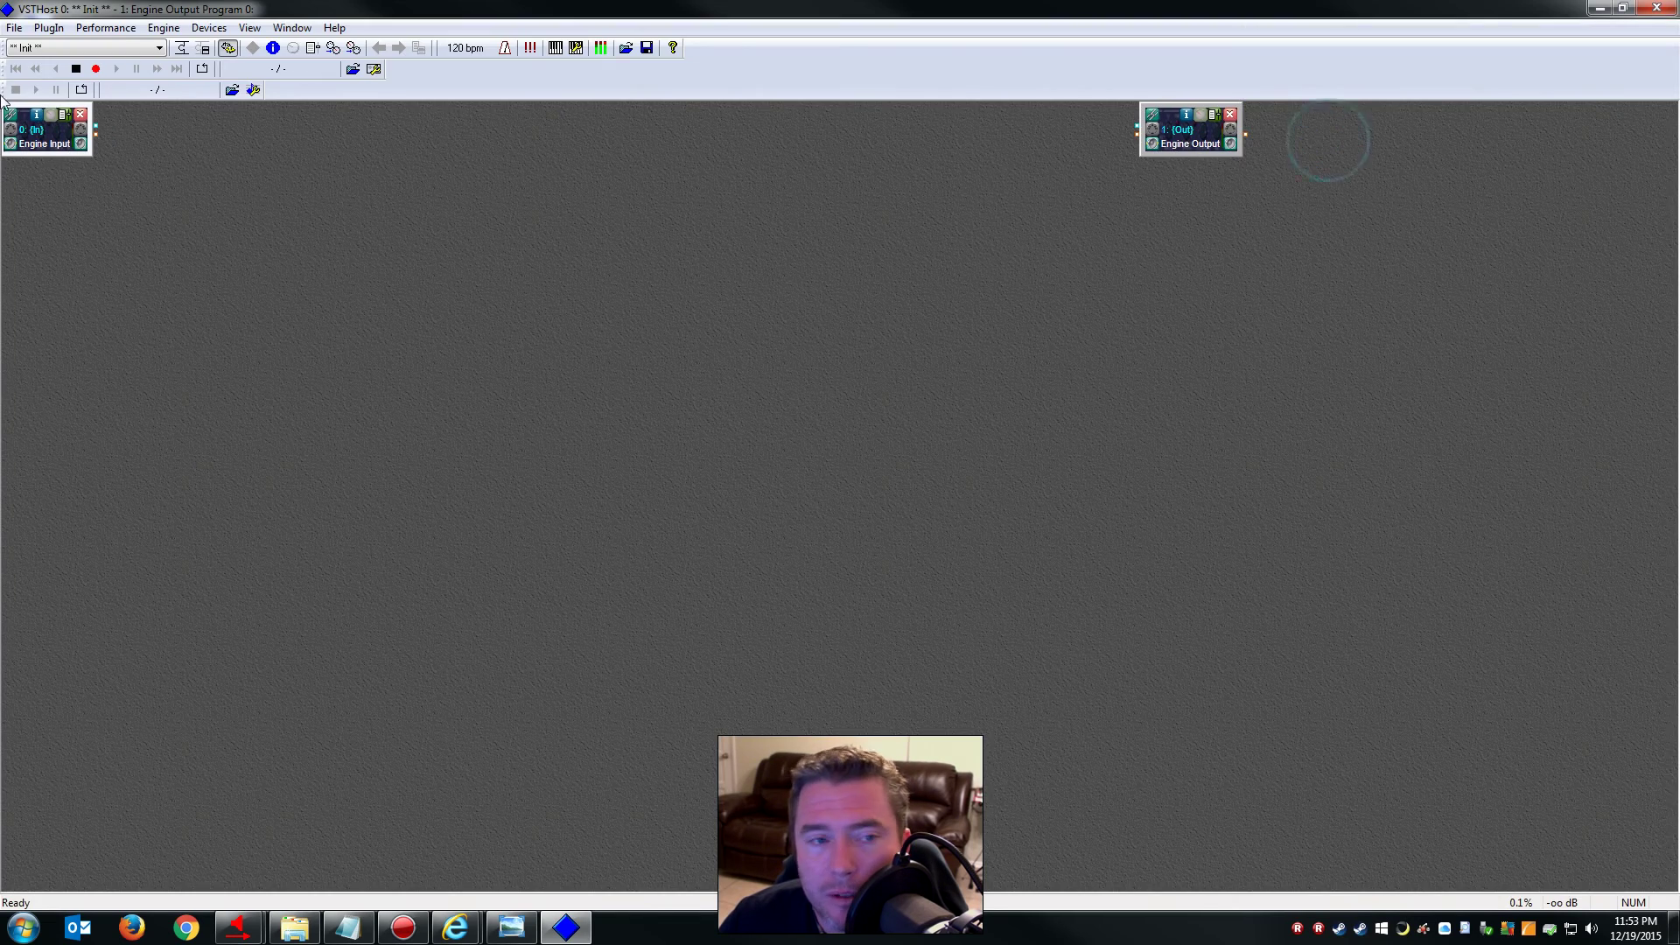
left_click(228, 48)
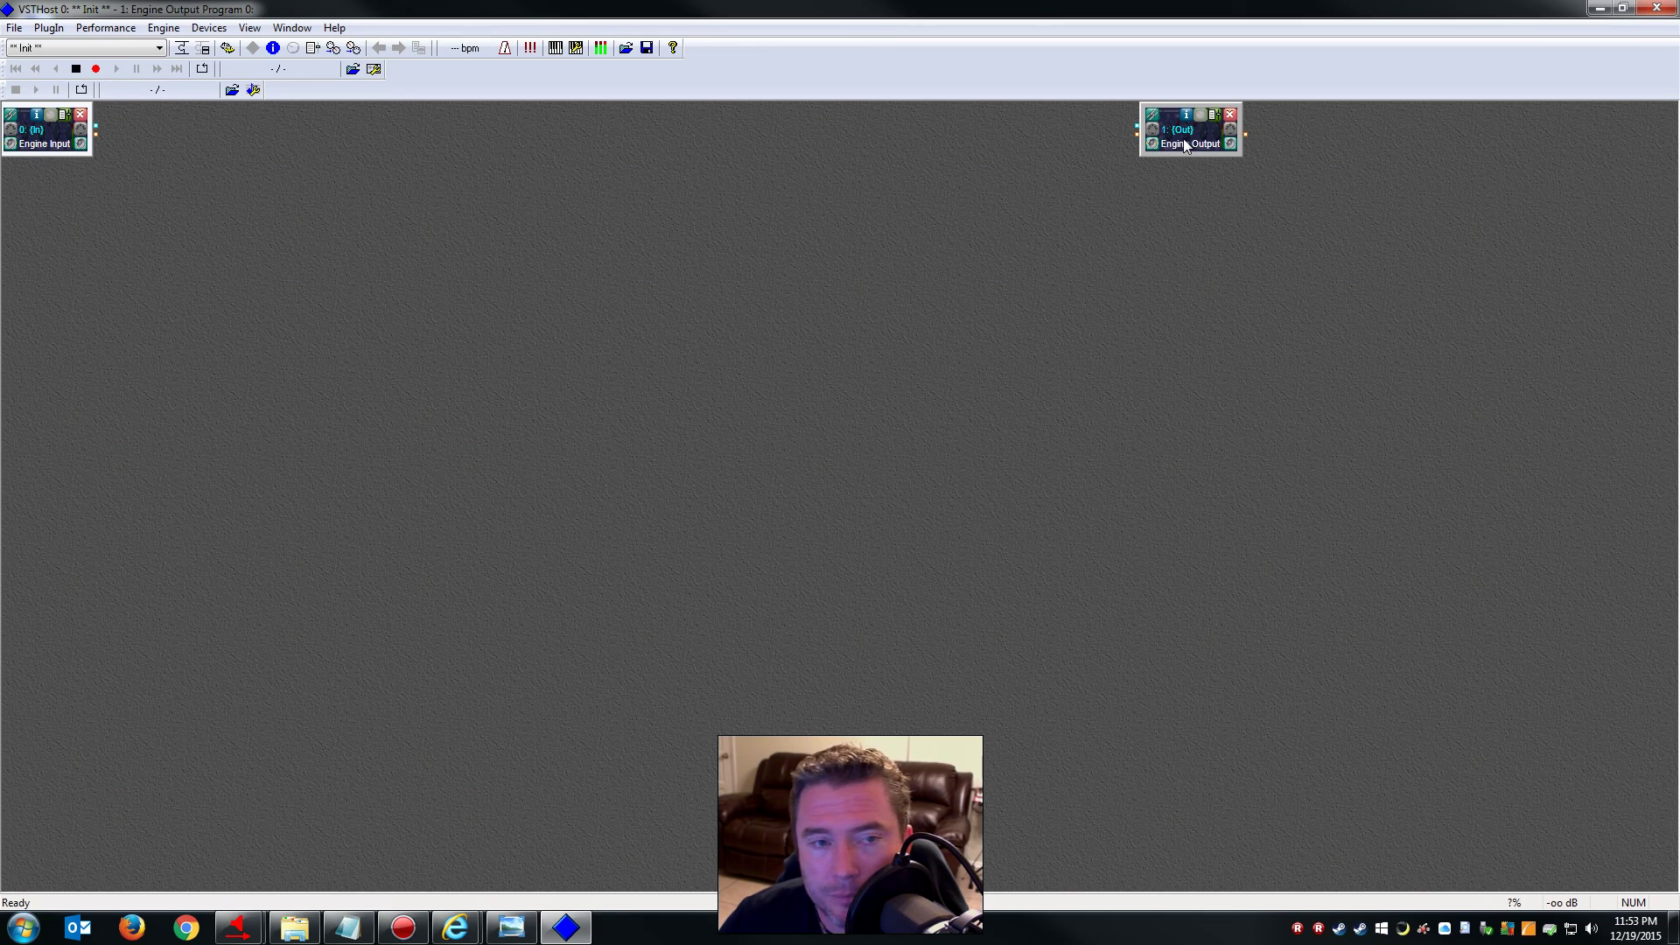
Set the wave input port to DS: Line-In (Creative SB X-Fi) and the output port to DS: Line 1 (Virtual Audio Cable)
left_click(194, 28)
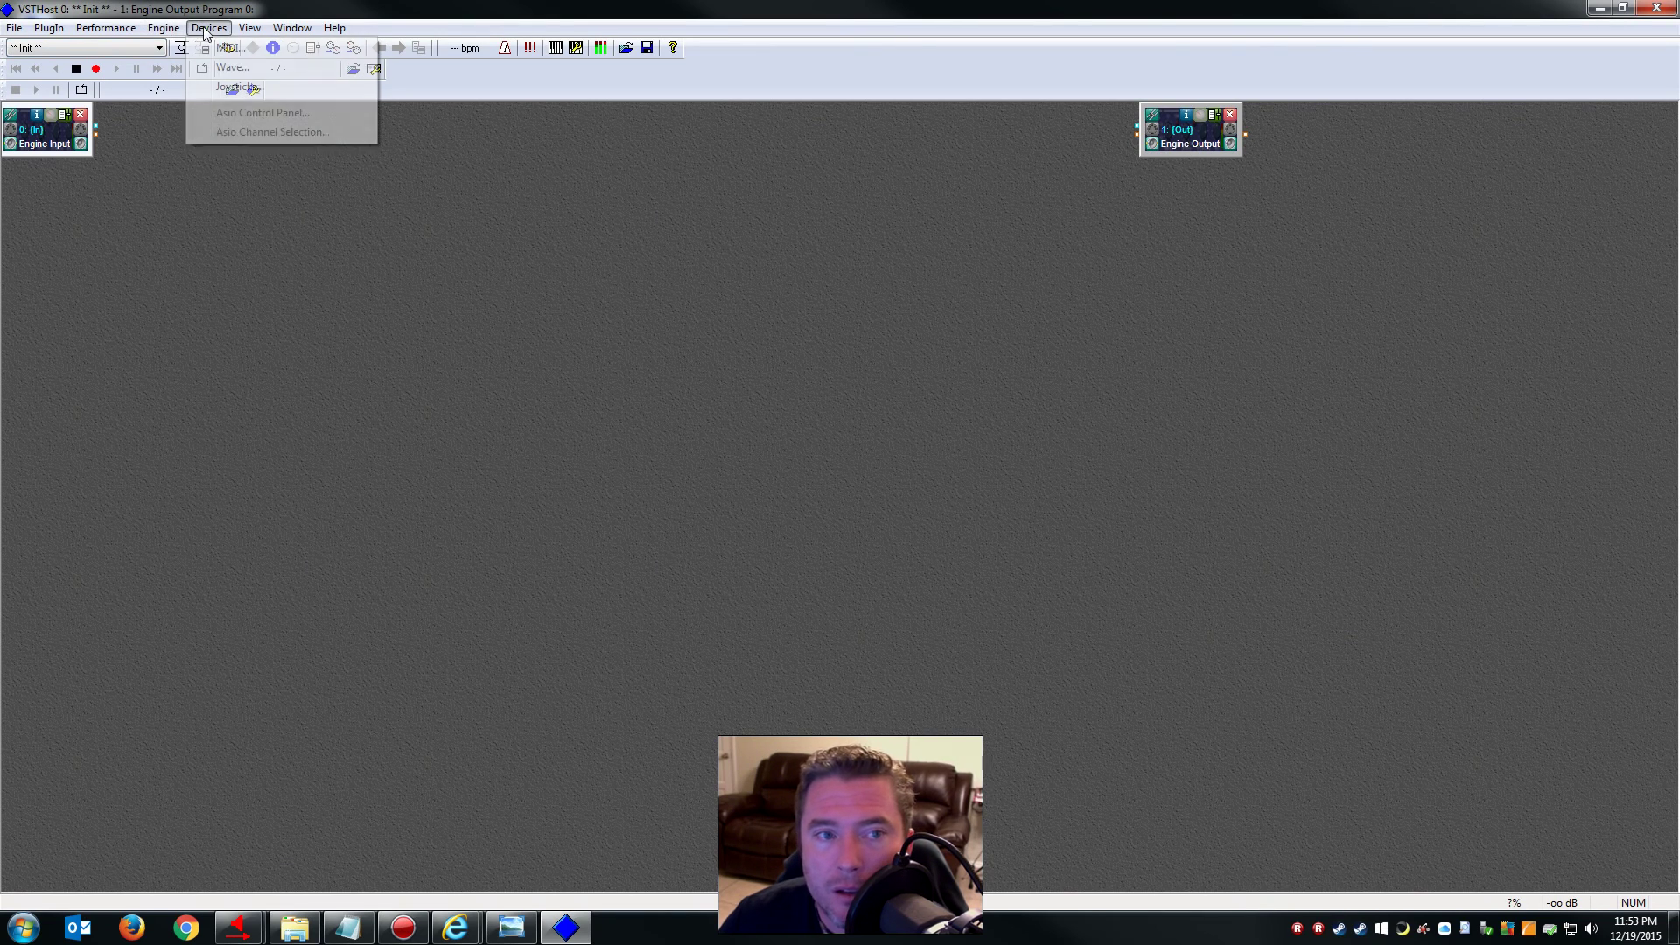
left_click(219, 70)
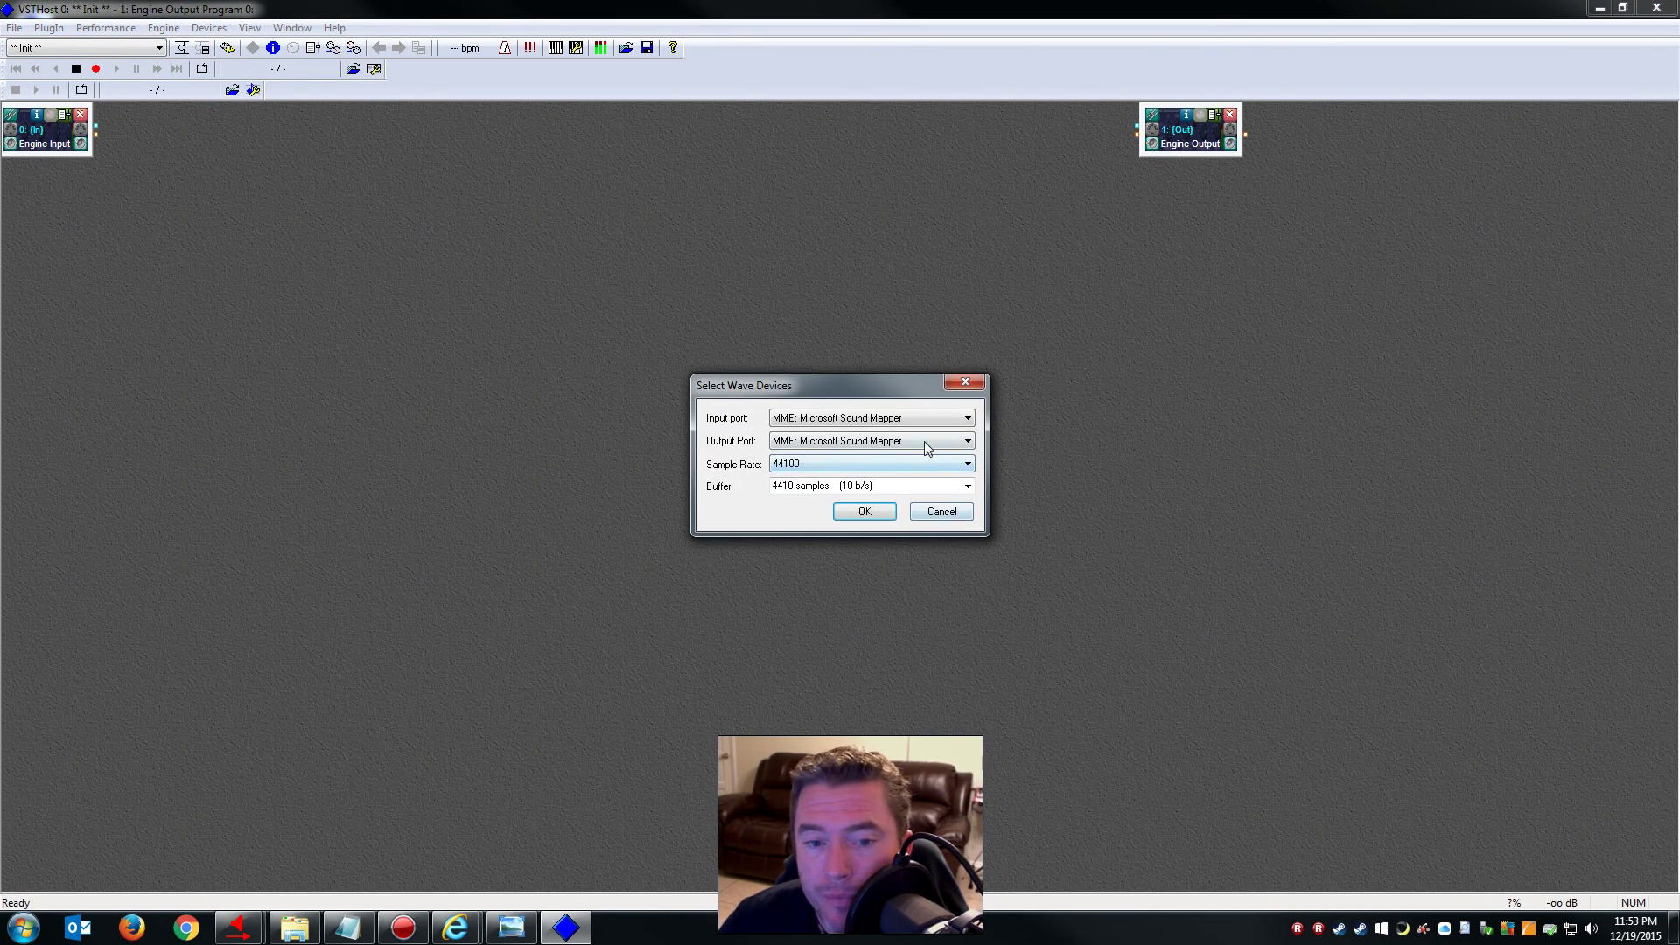
left_click(967, 419)
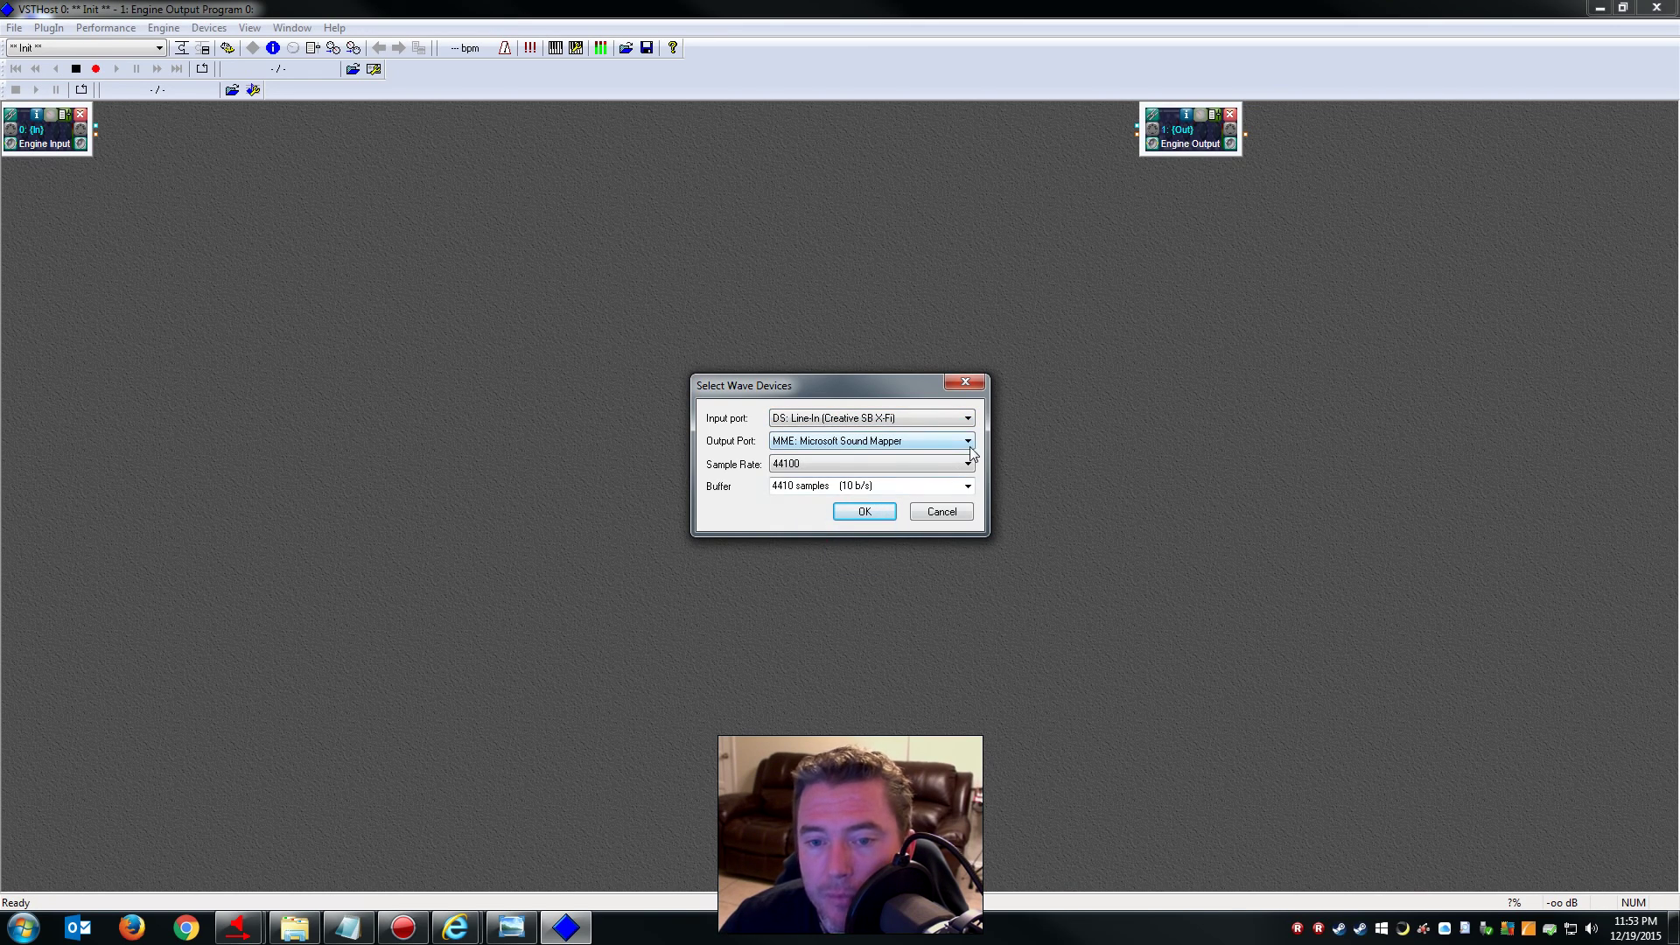
left_click(968, 442)
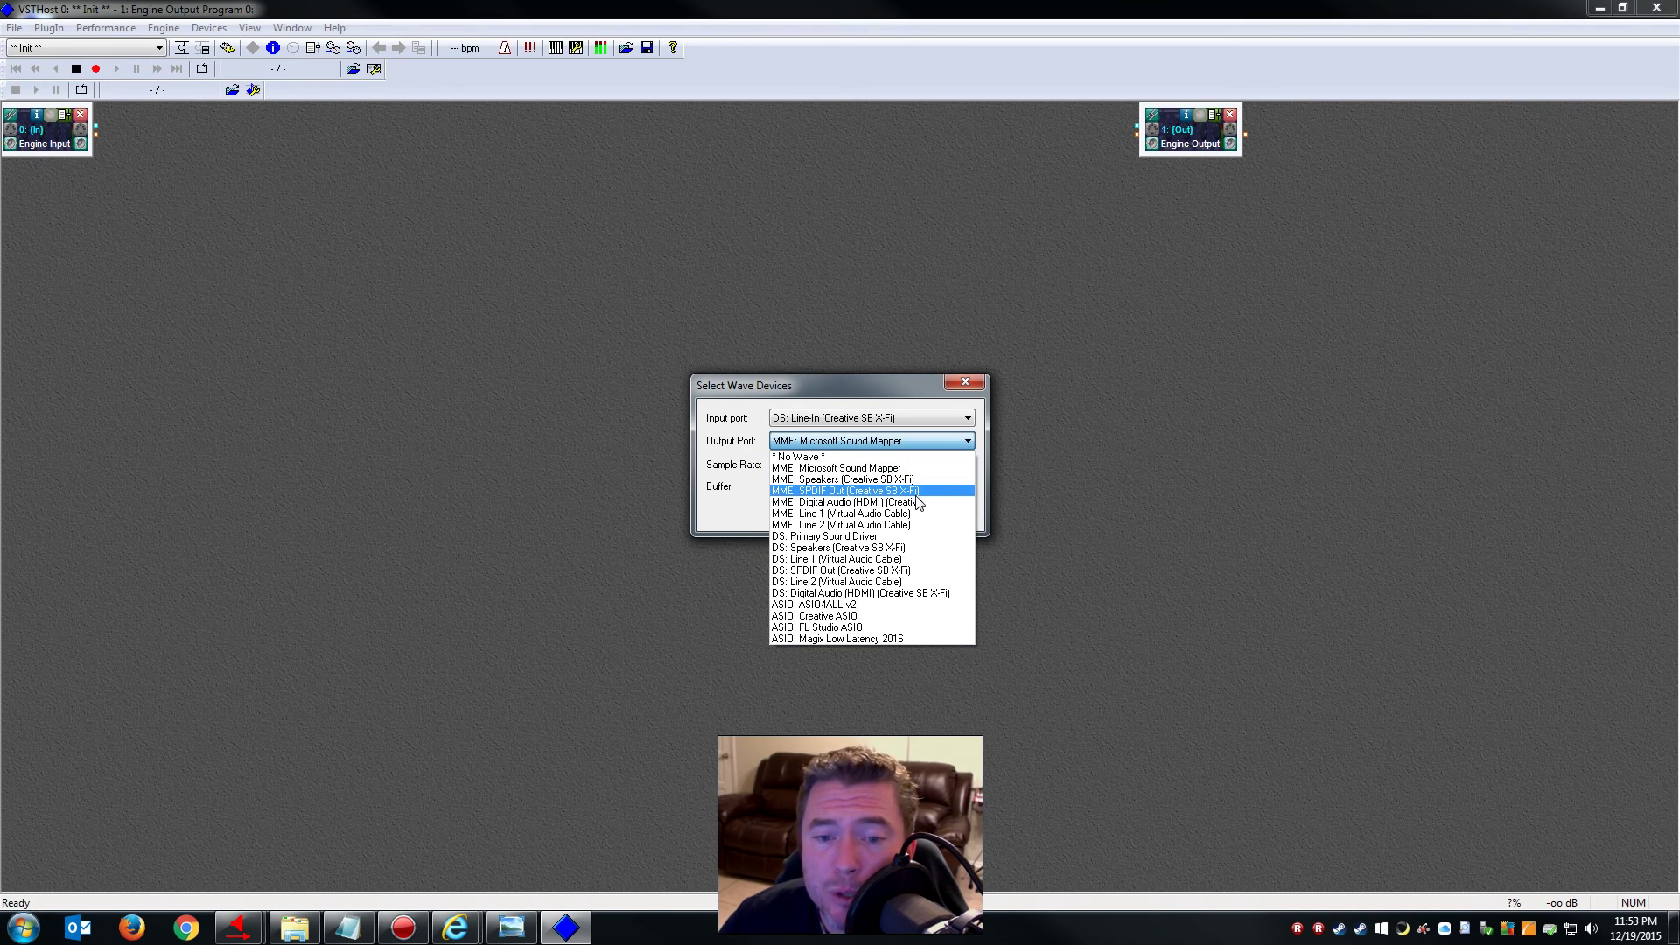
left_click(861, 564)
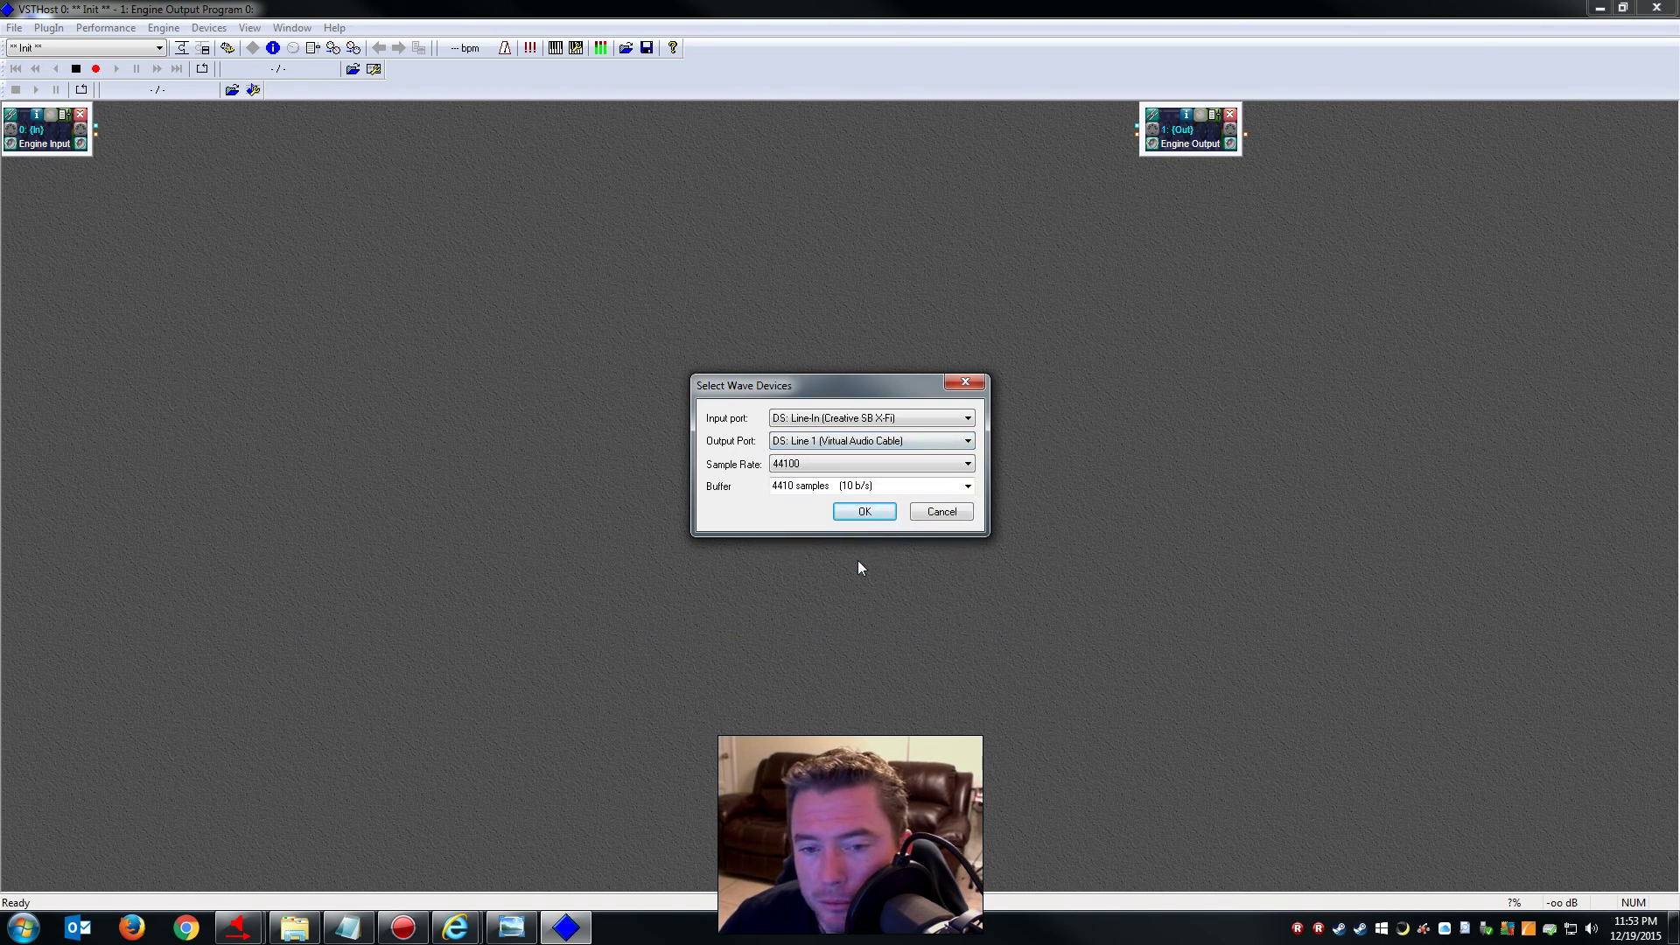
left_click(865, 511)
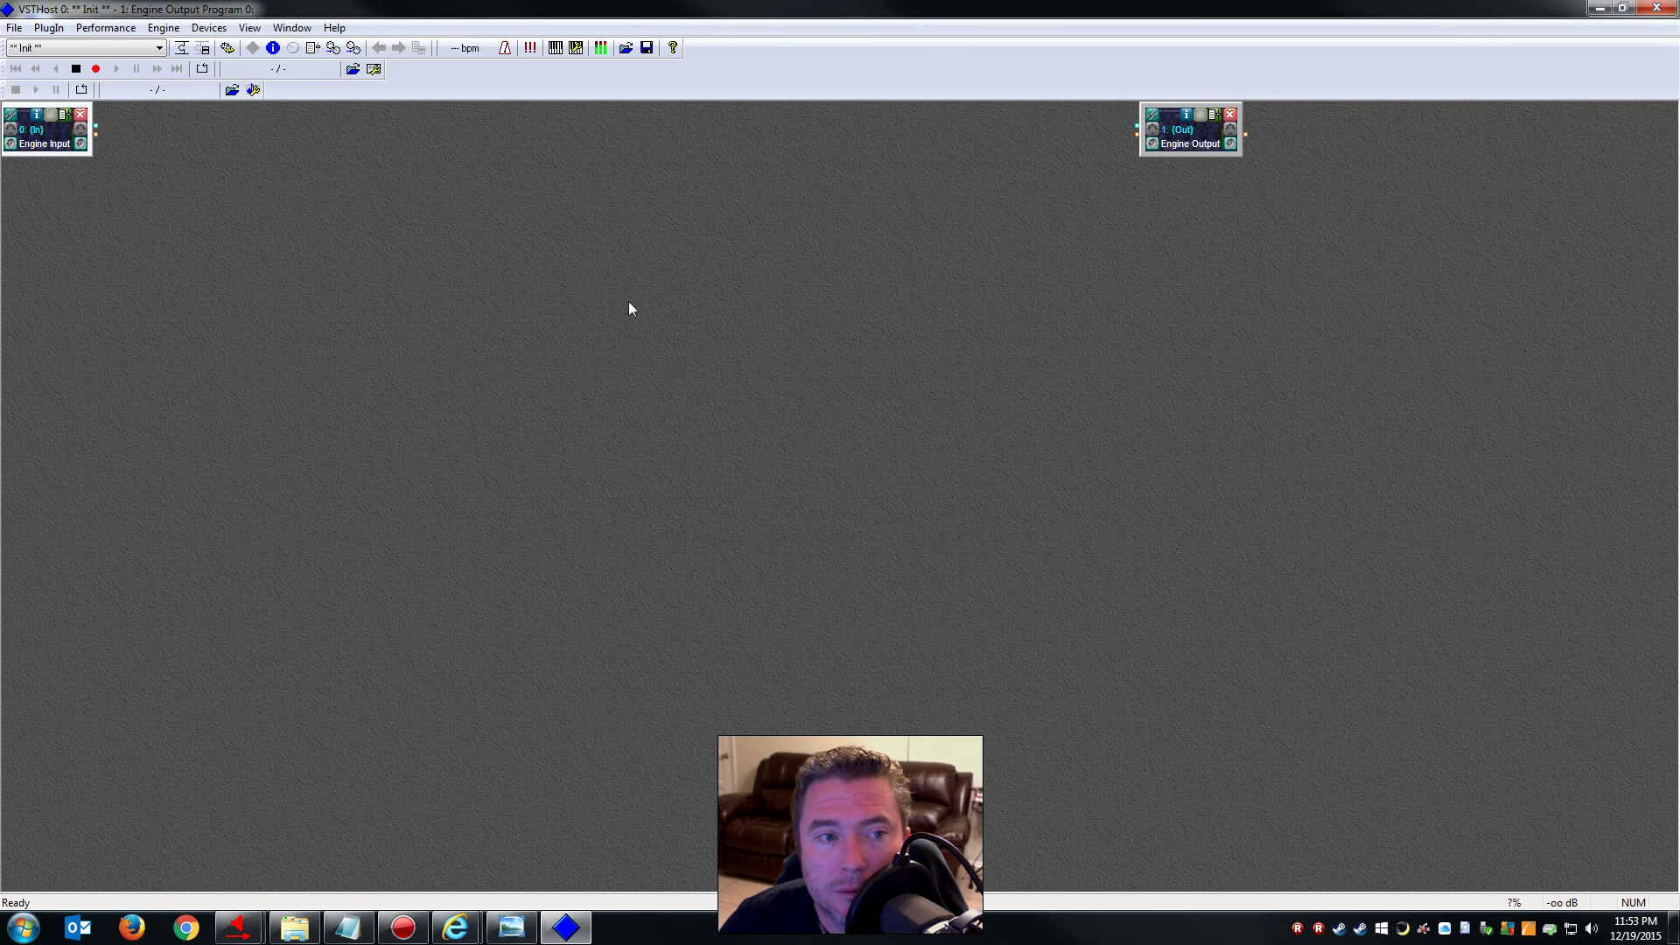
Set the VST plug-in path to the VST Plugins folder on the desktop
left_click(13, 28)
left_click(72, 140)
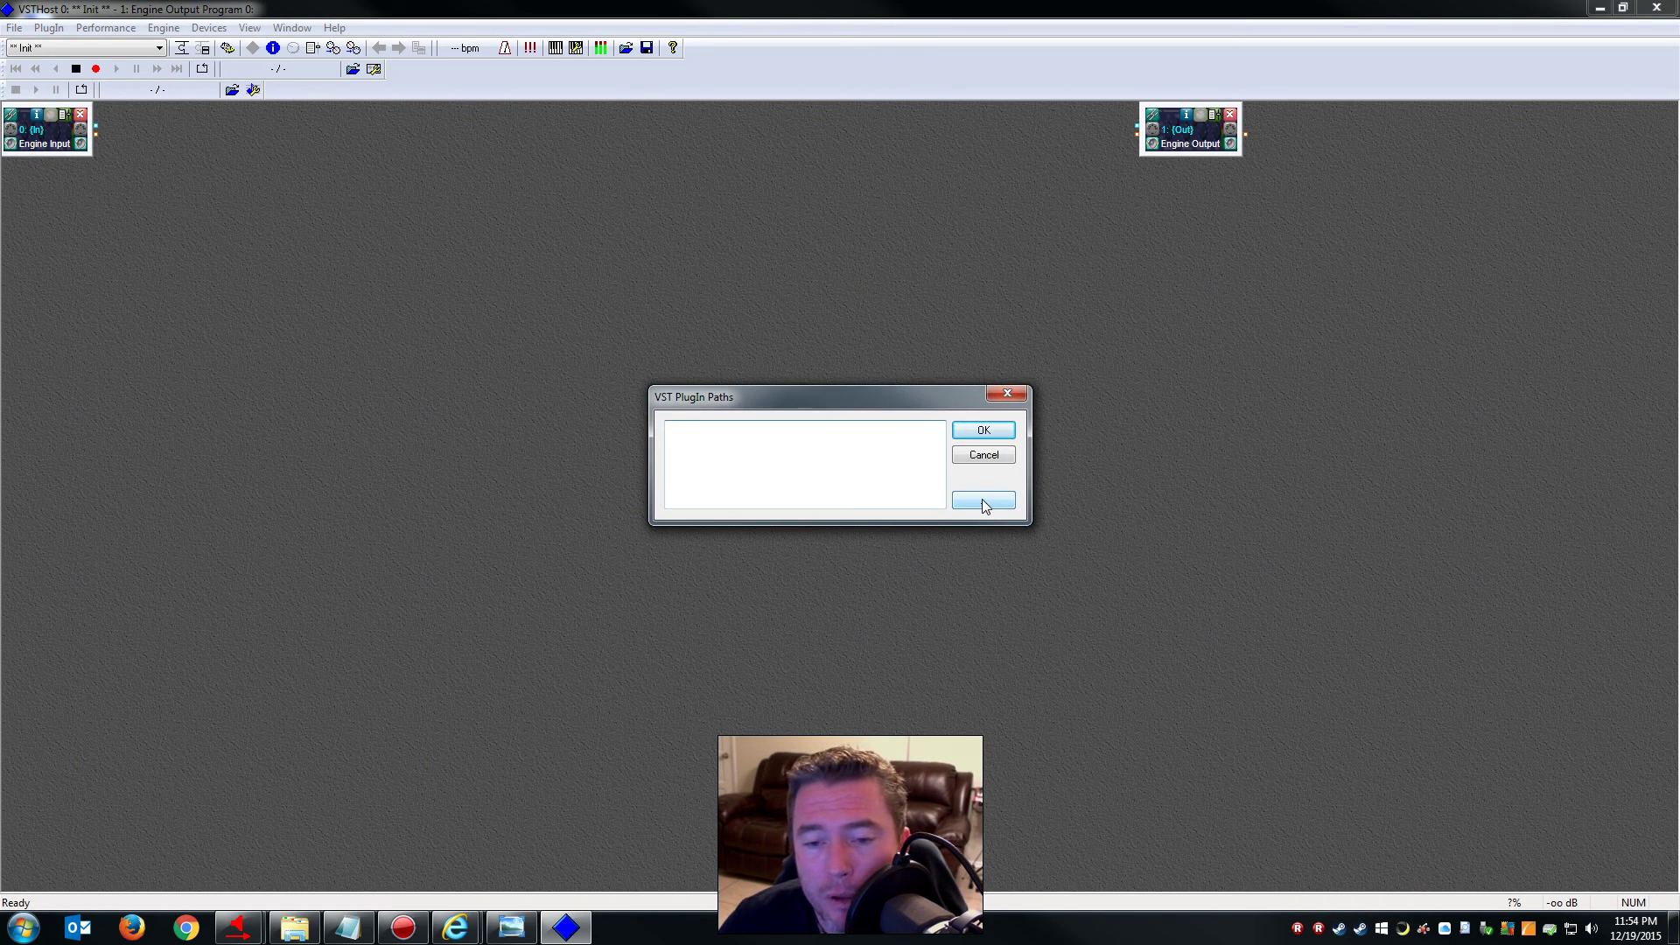
left_click(983, 502)
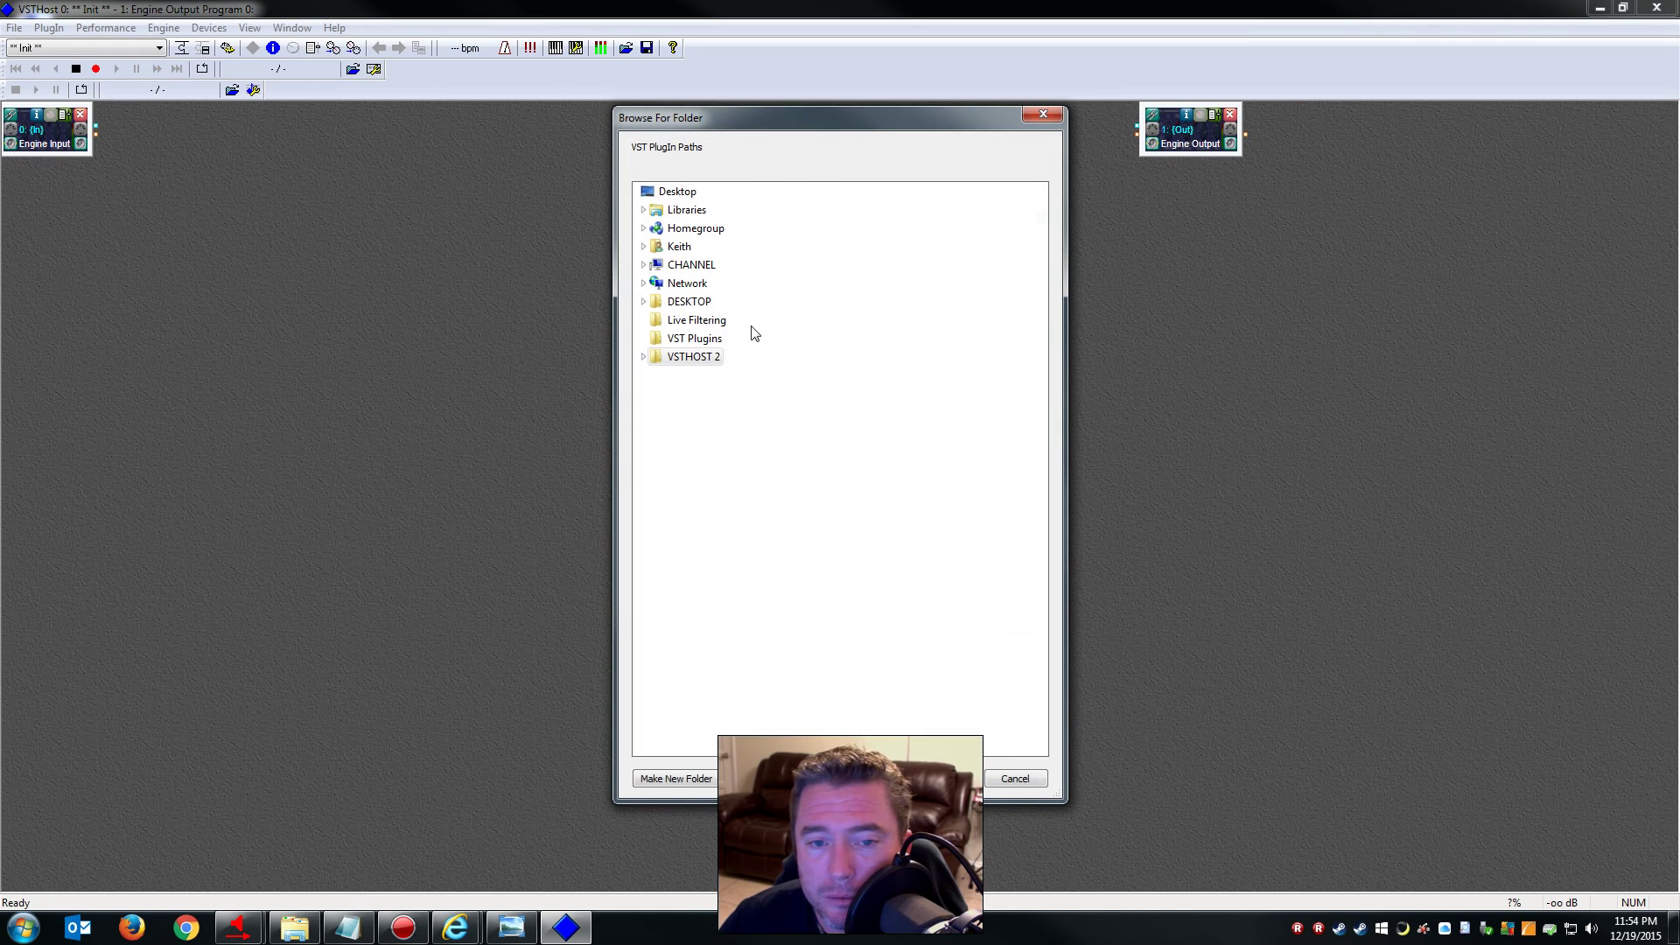
left_click(691, 337)
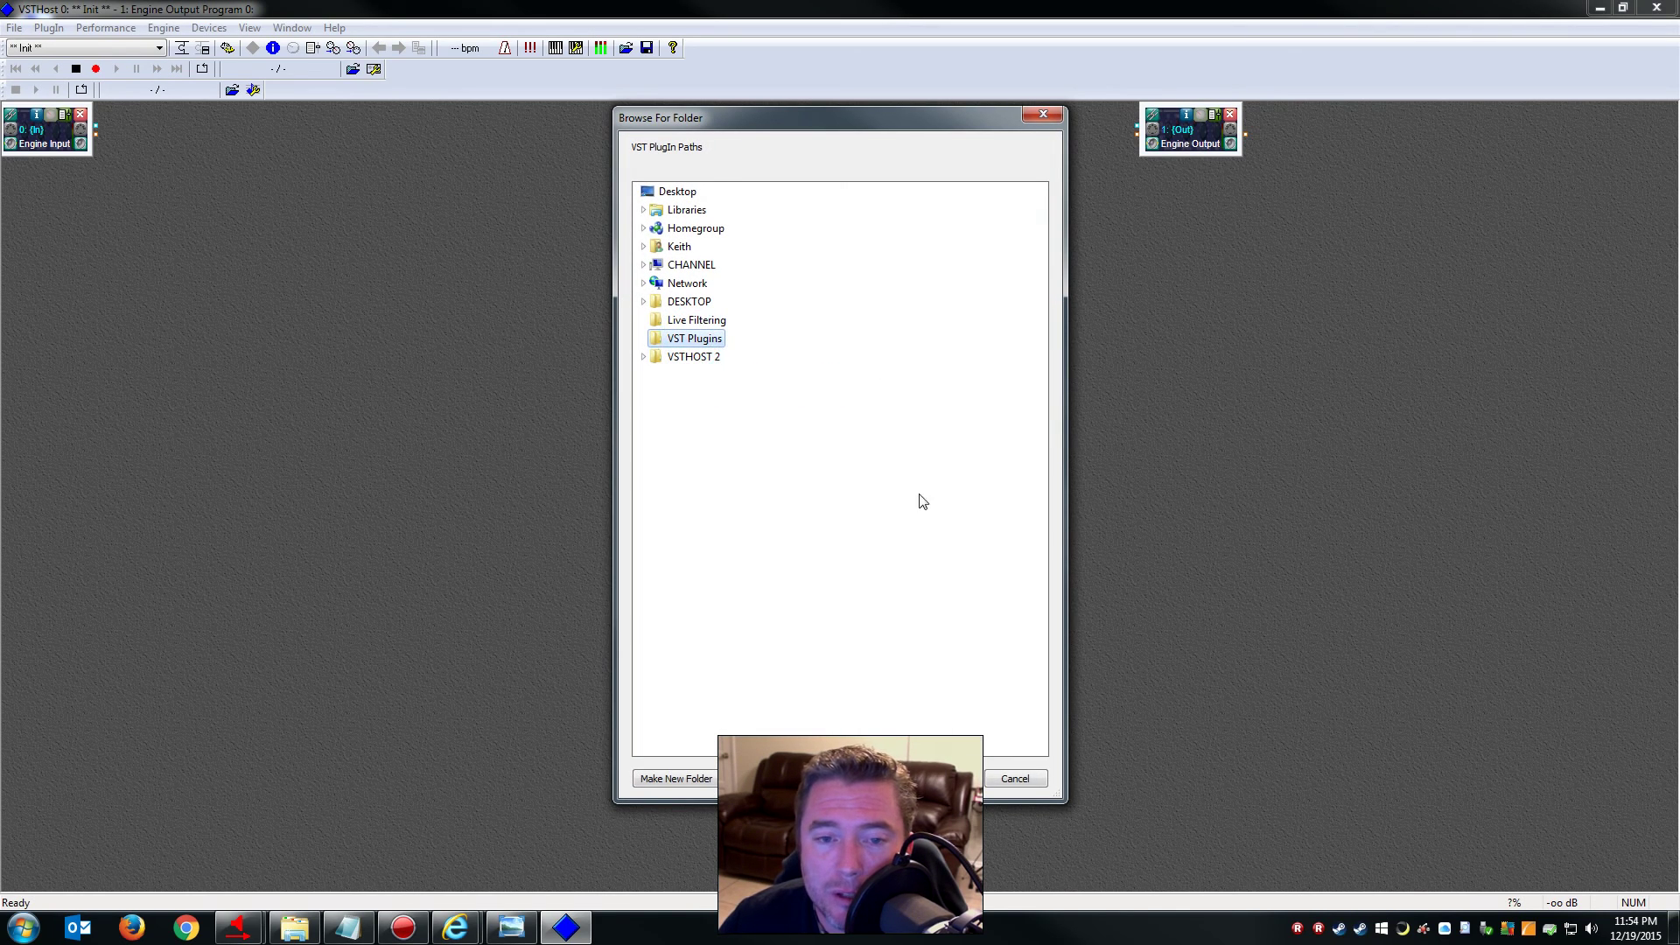
key("Tab")
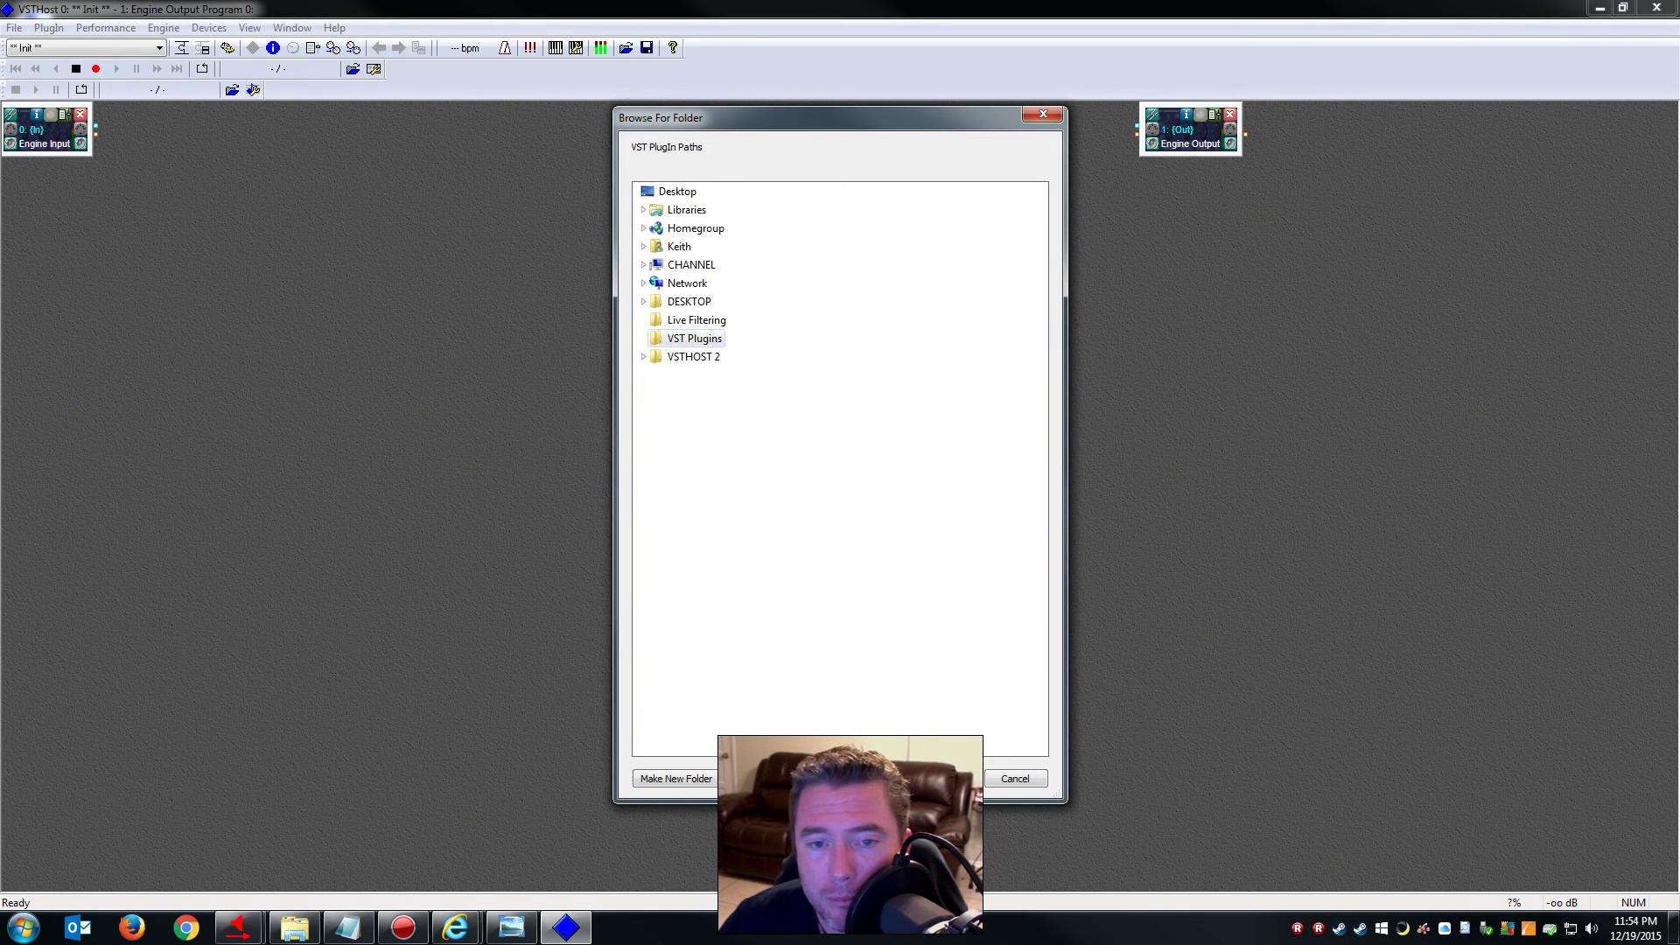
key("Return")
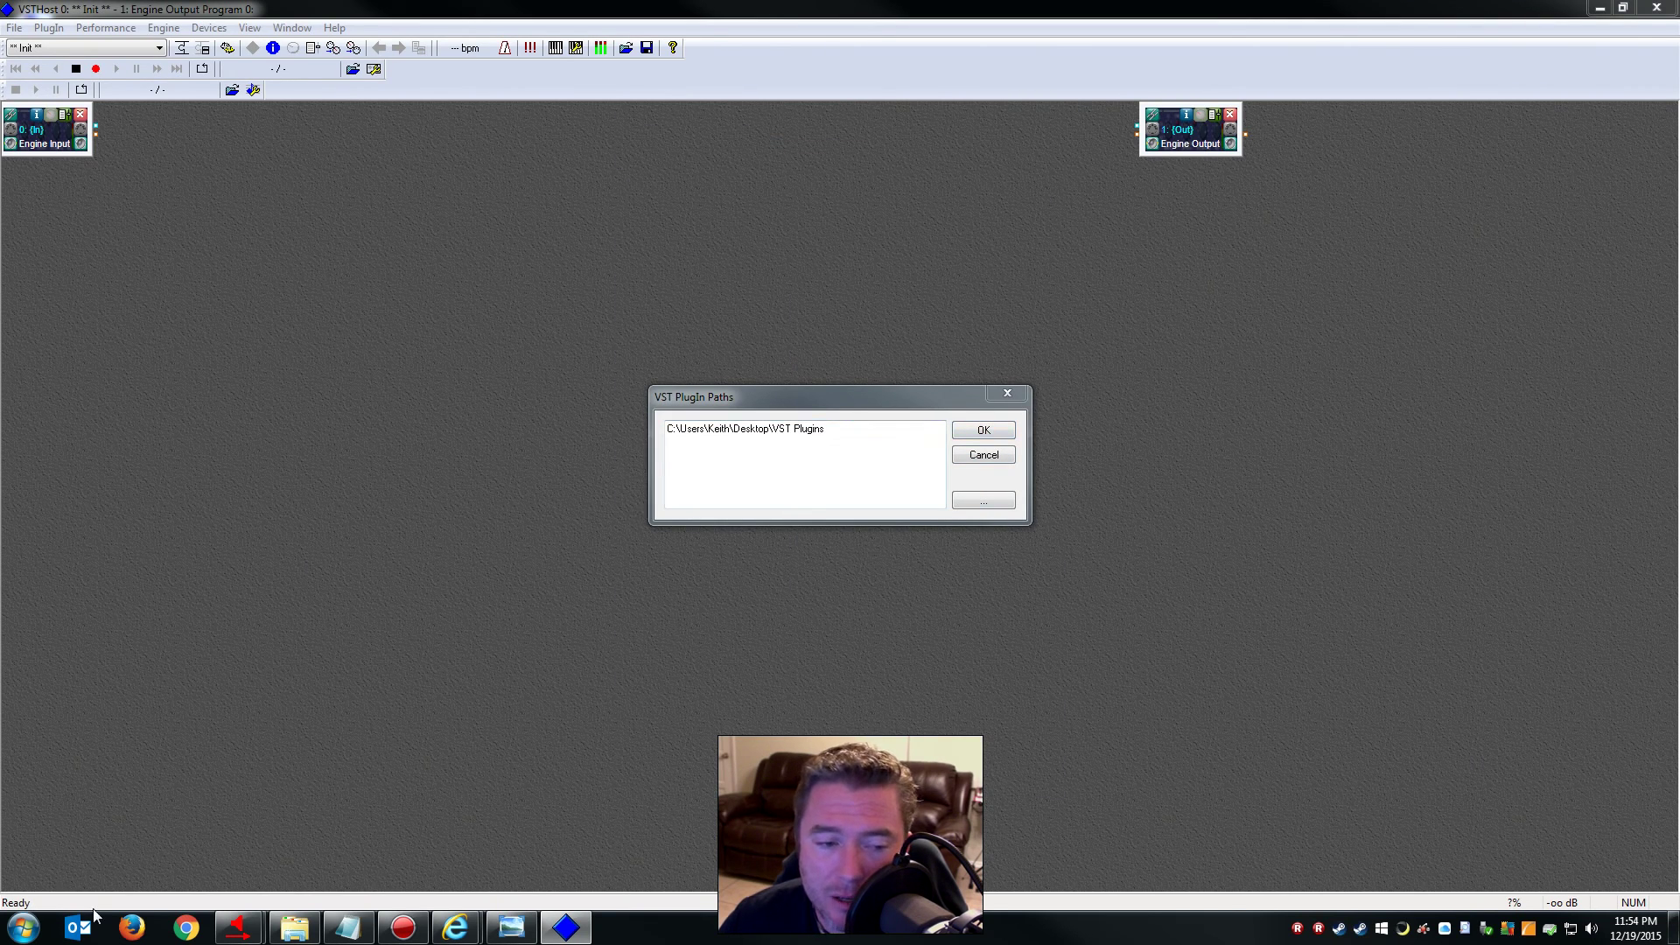
left_click(978, 431)
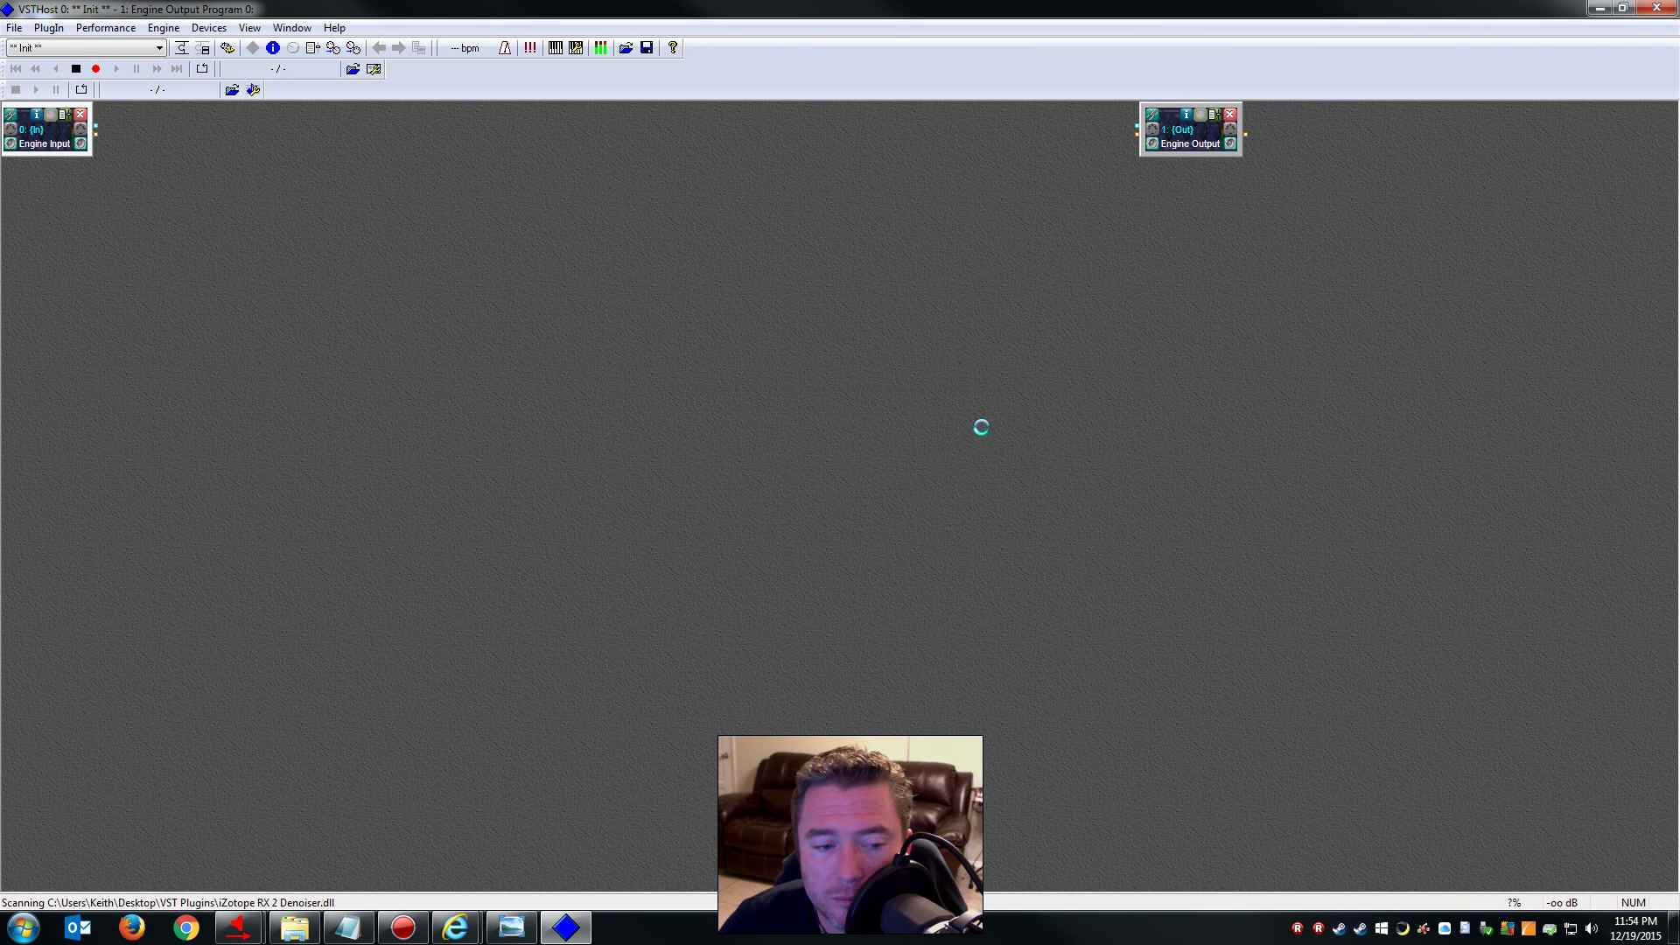
Check the plug-ins available in VSTHost and the DLL files in the desktop's VST Plugins folder
left_click(13, 27)
mouse_move(138, 235)
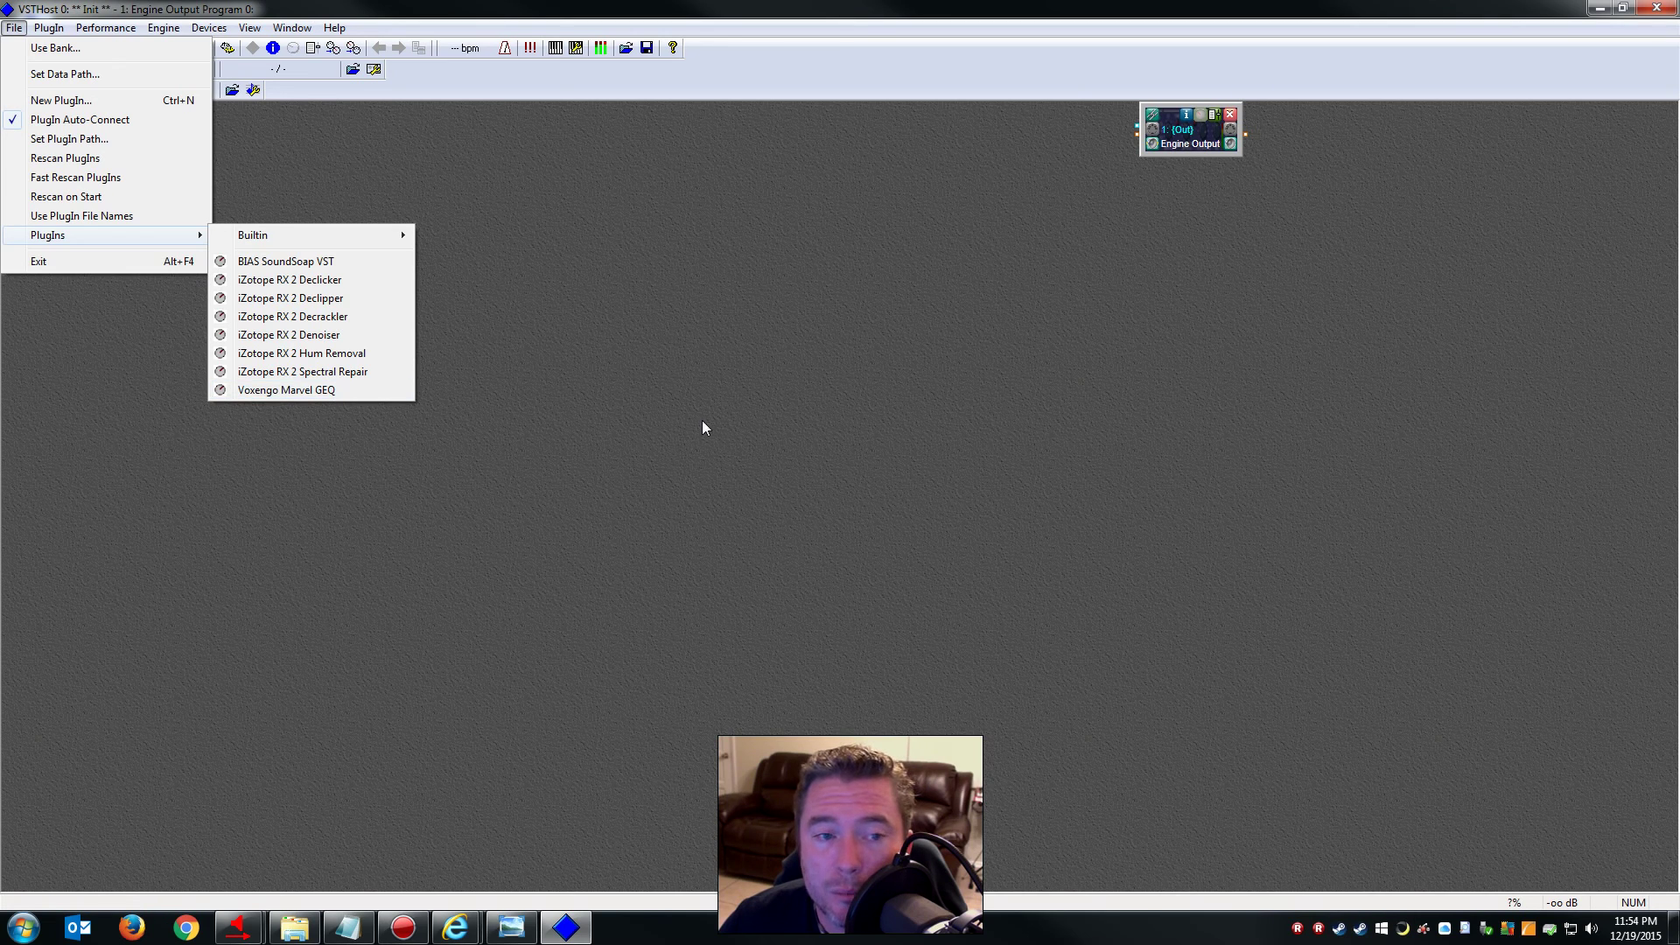
left_click(837, 473)
left_click(1599, 10)
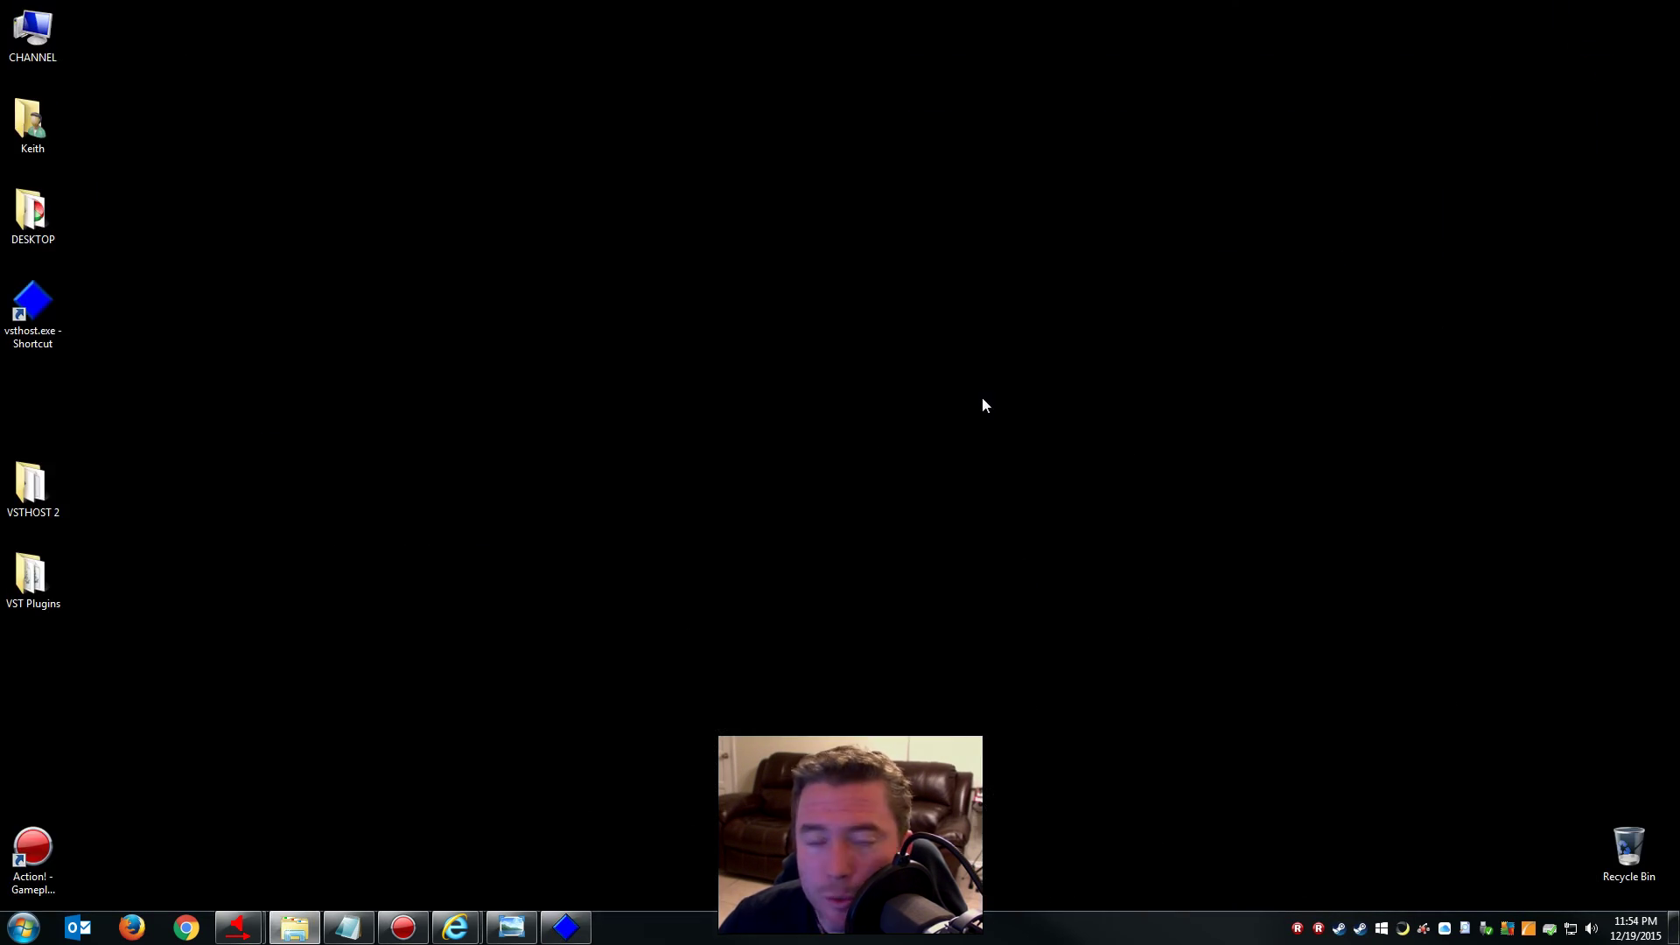
double_click(41, 583)
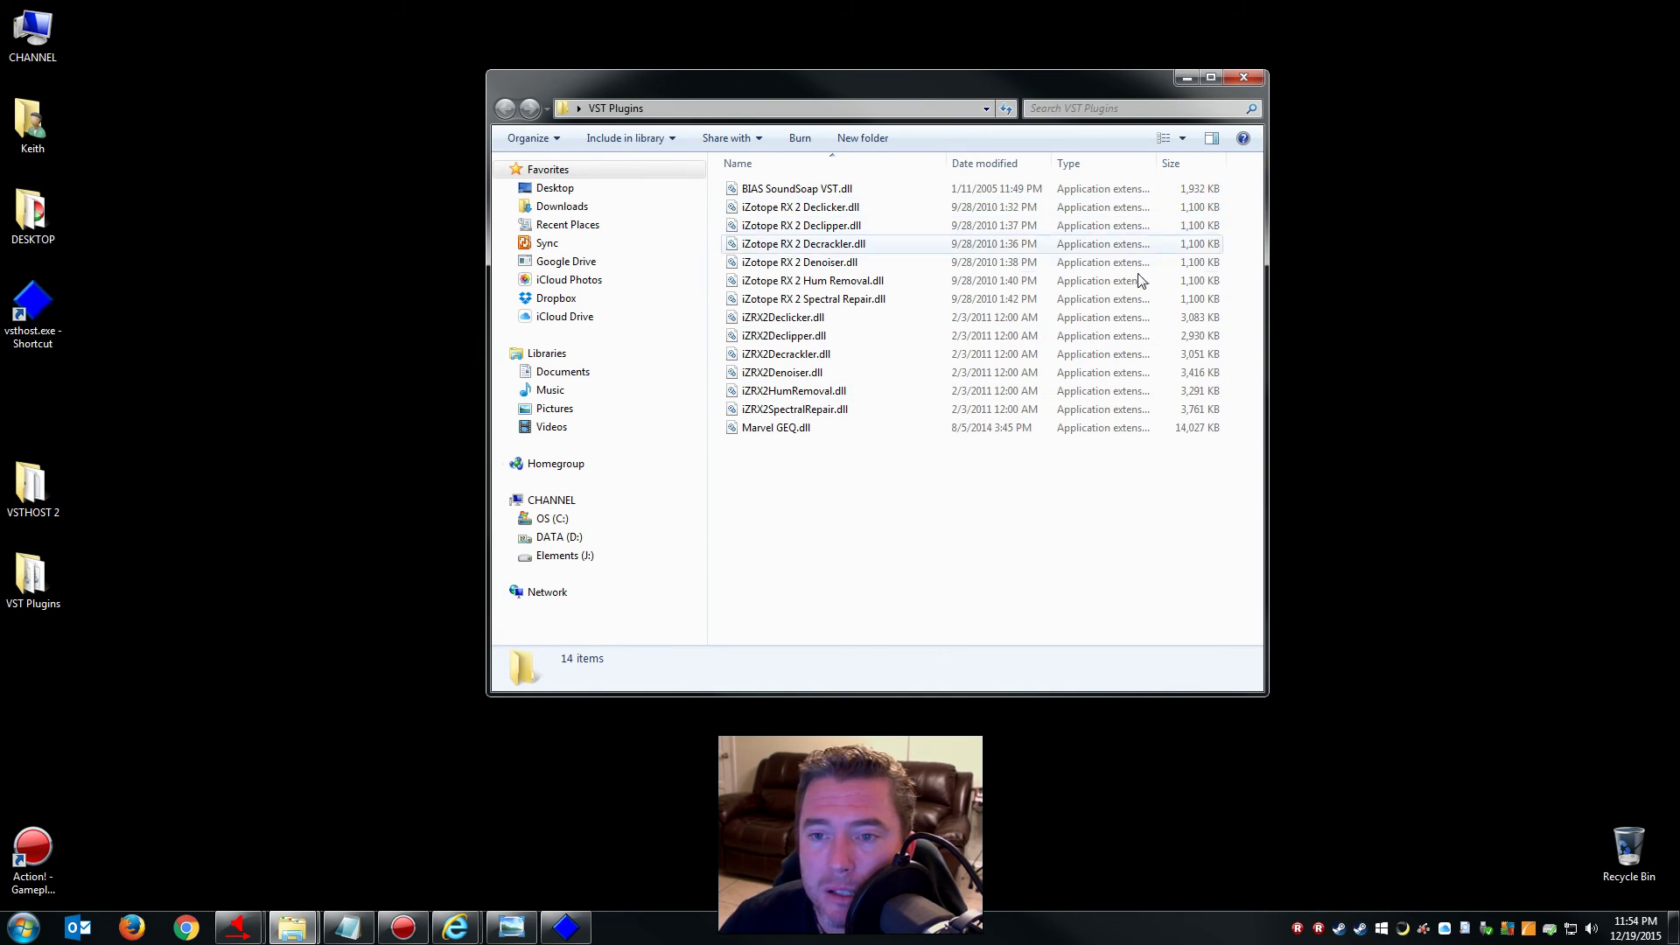
left_click(1243, 77)
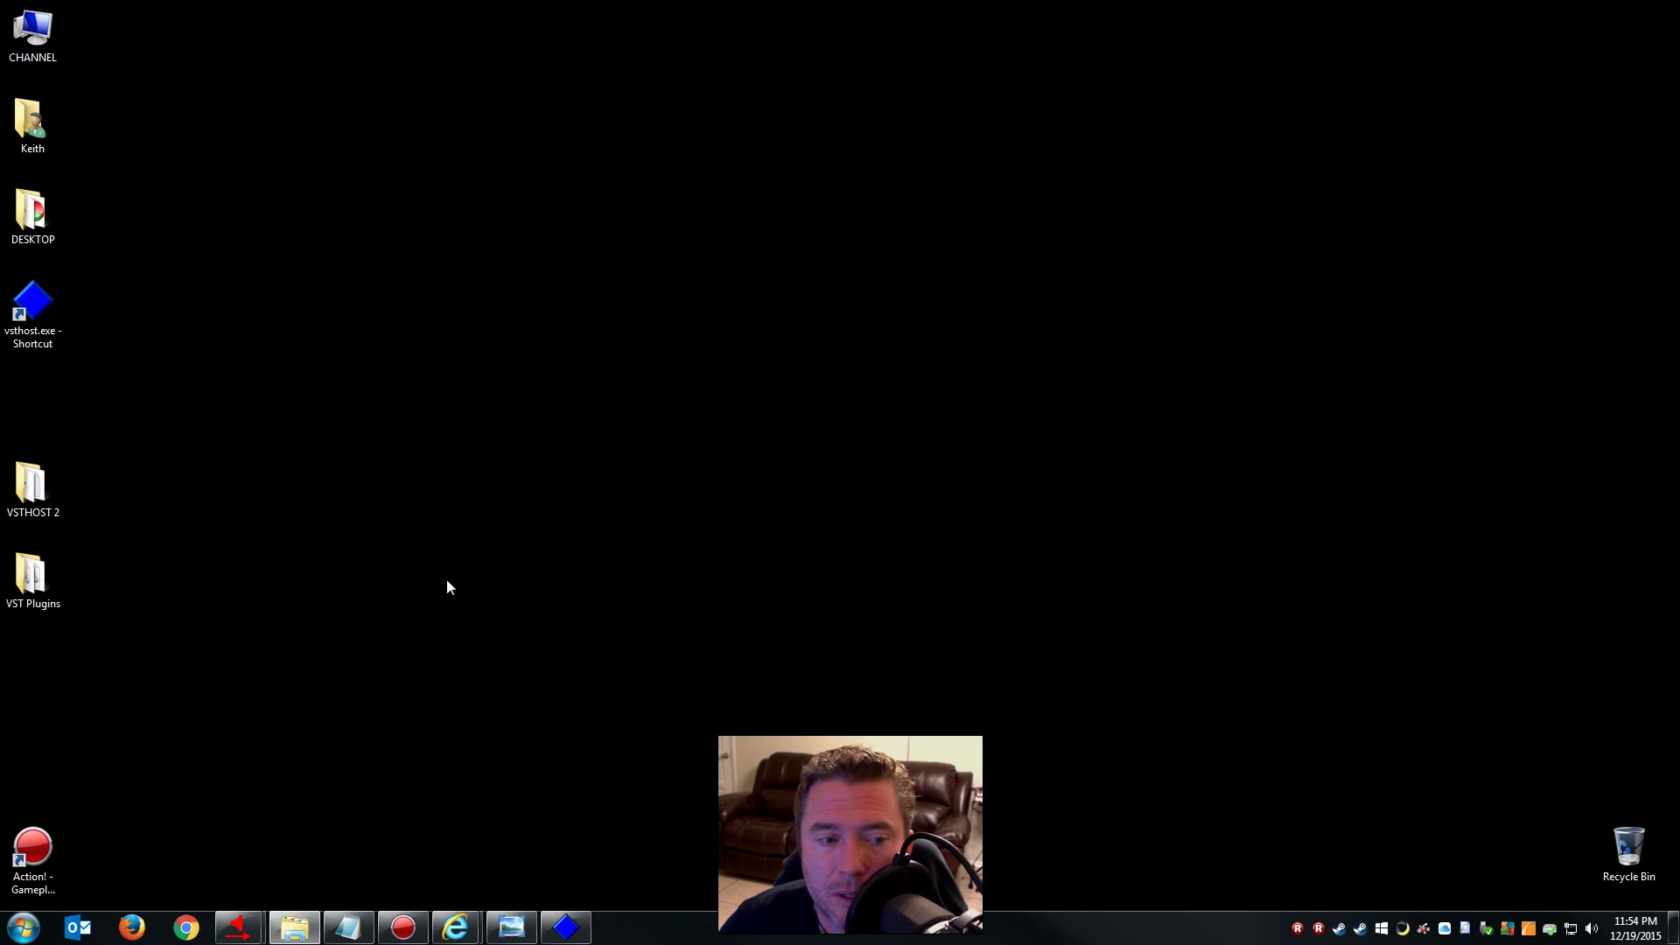
Switch back to VSTHost, load the BIAS SoundSoap VST plug-in and place its block directly beside Engine Input
left_click(566, 926)
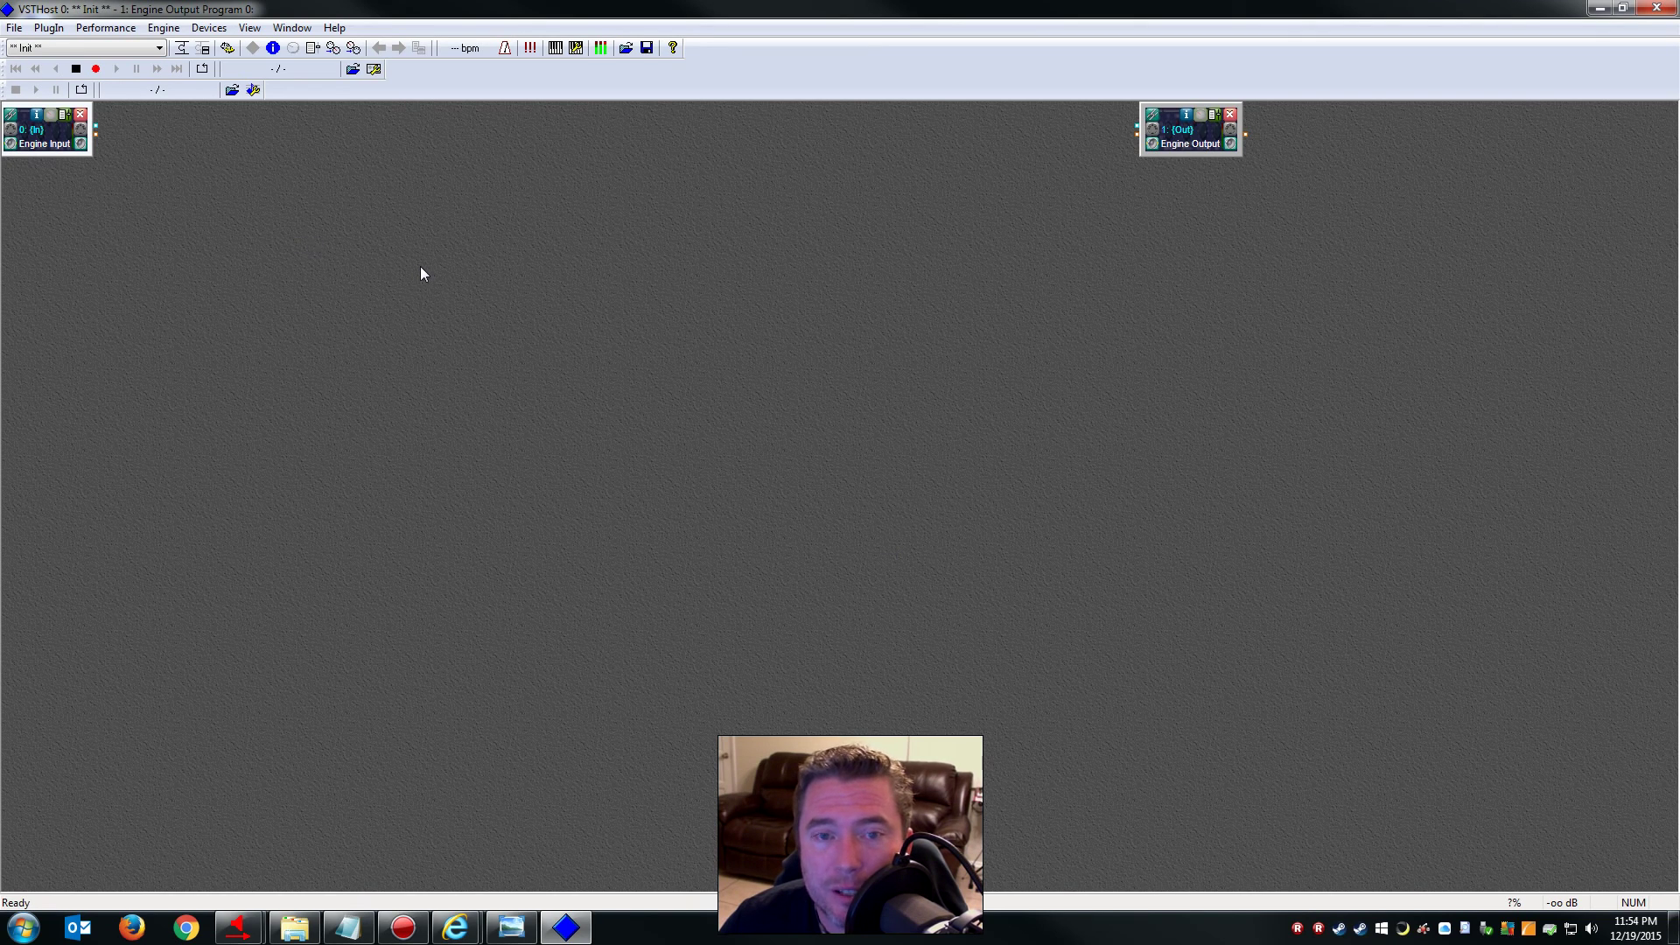
left_click(14, 29)
mouse_move(92, 237)
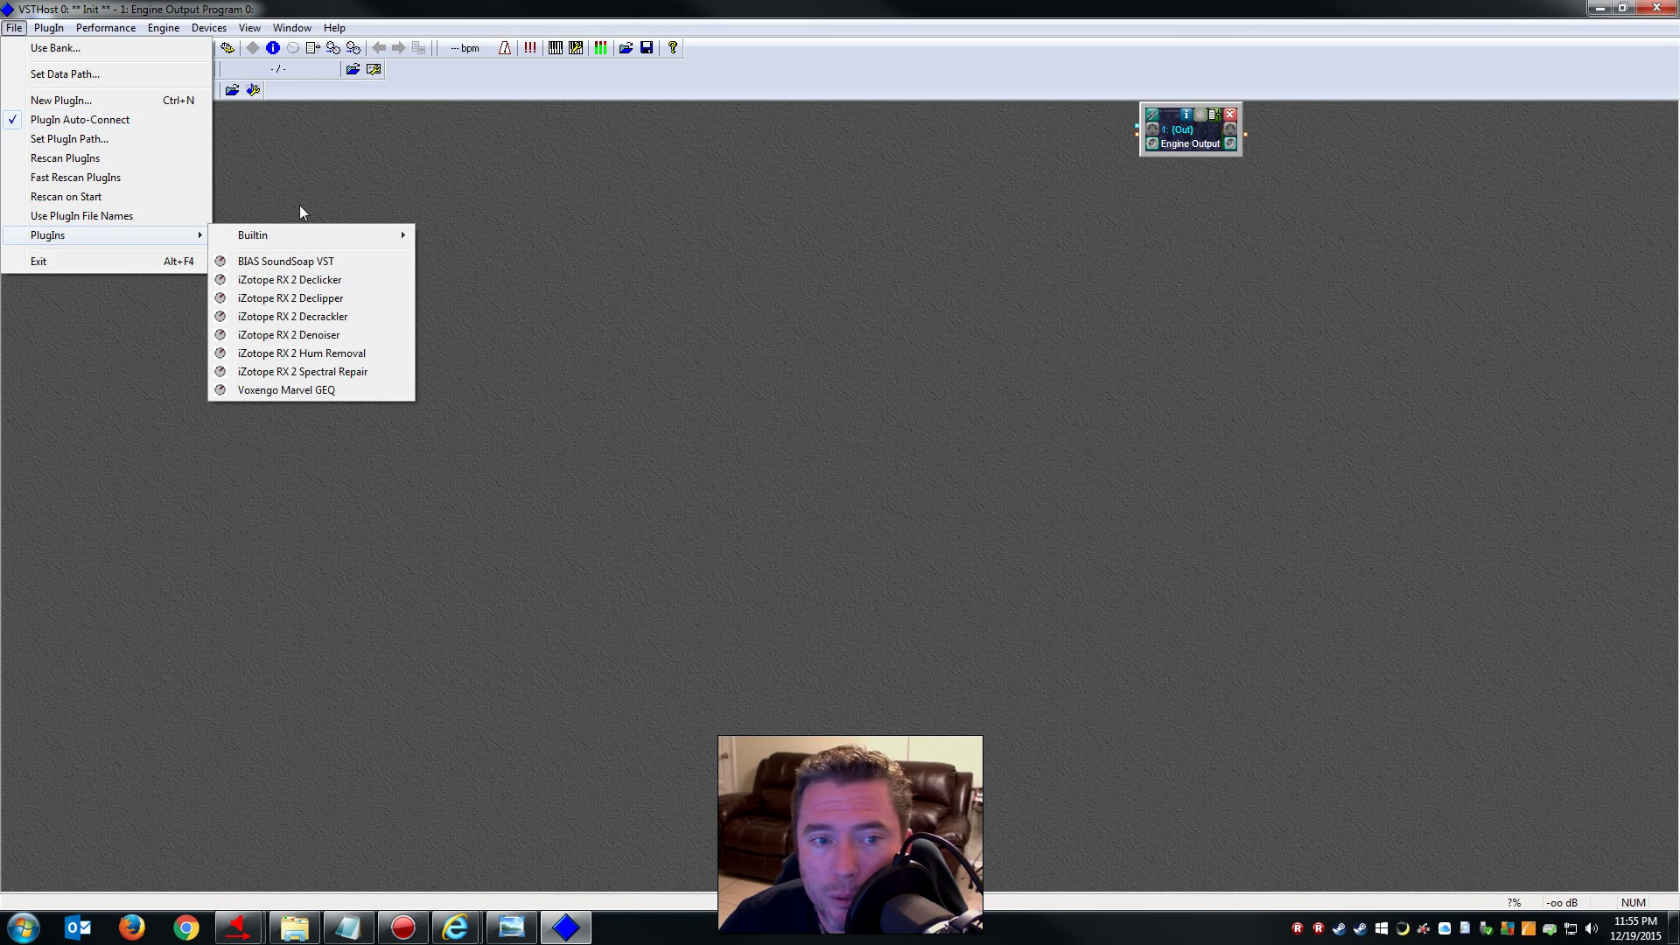
left_click(289, 260)
left_click_drag(114, 189, 196, 145)
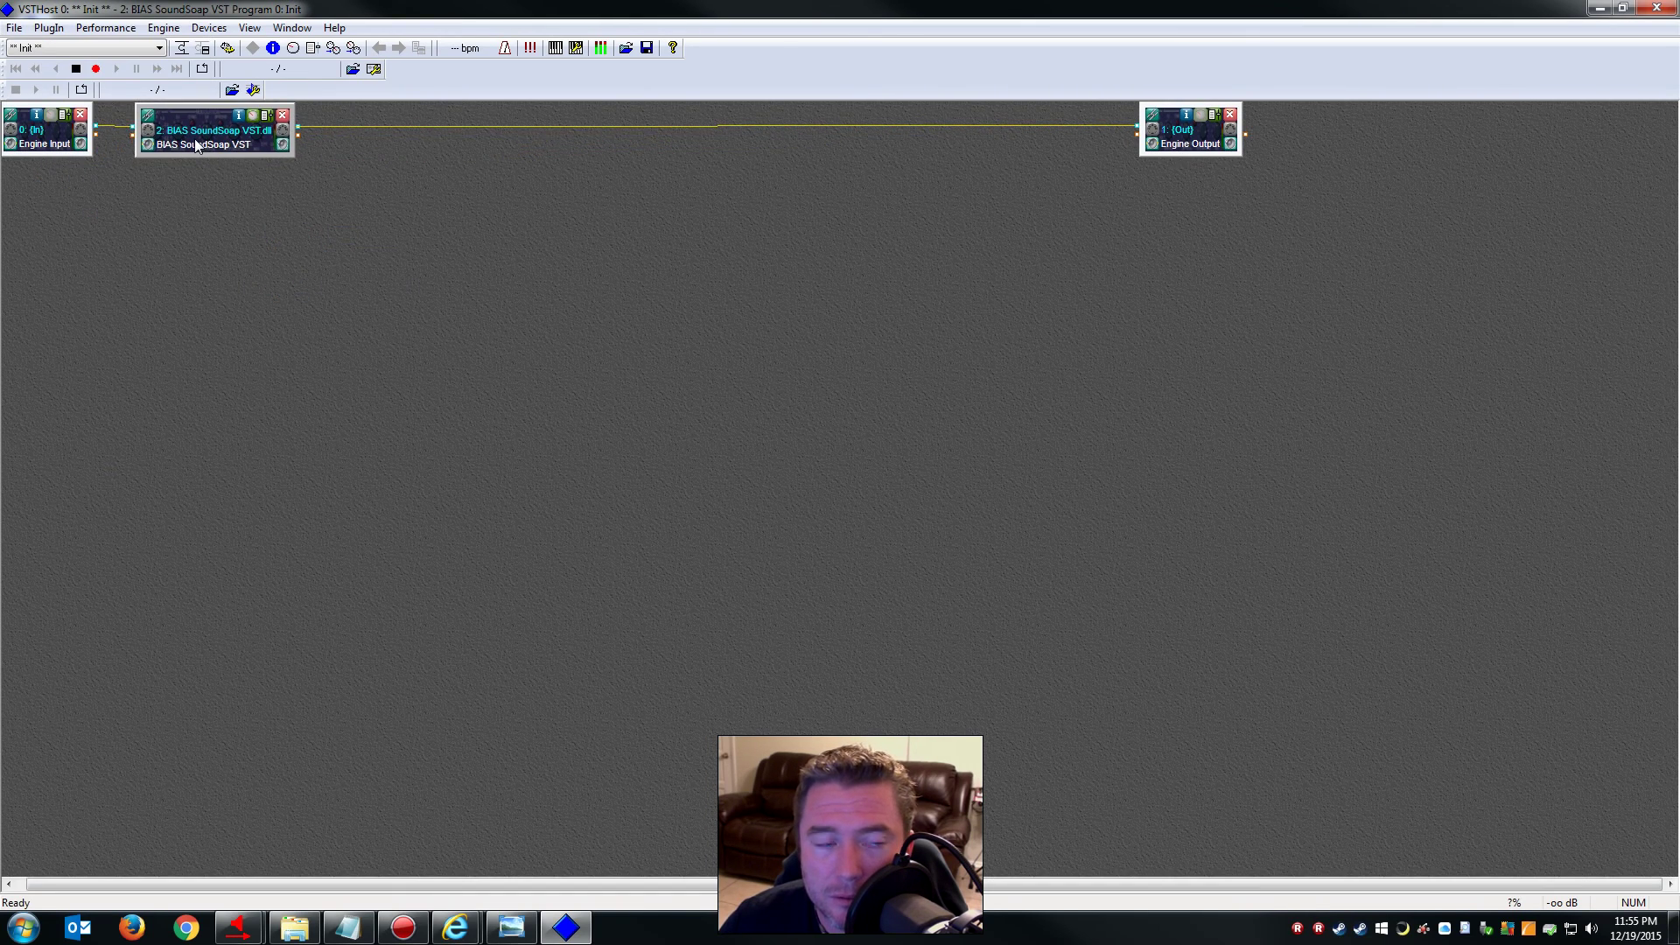
Load the iZotope RX 2 Declipper plug-in and place its block below and to the right of BIAS SoundSoap VST
left_click(15, 28)
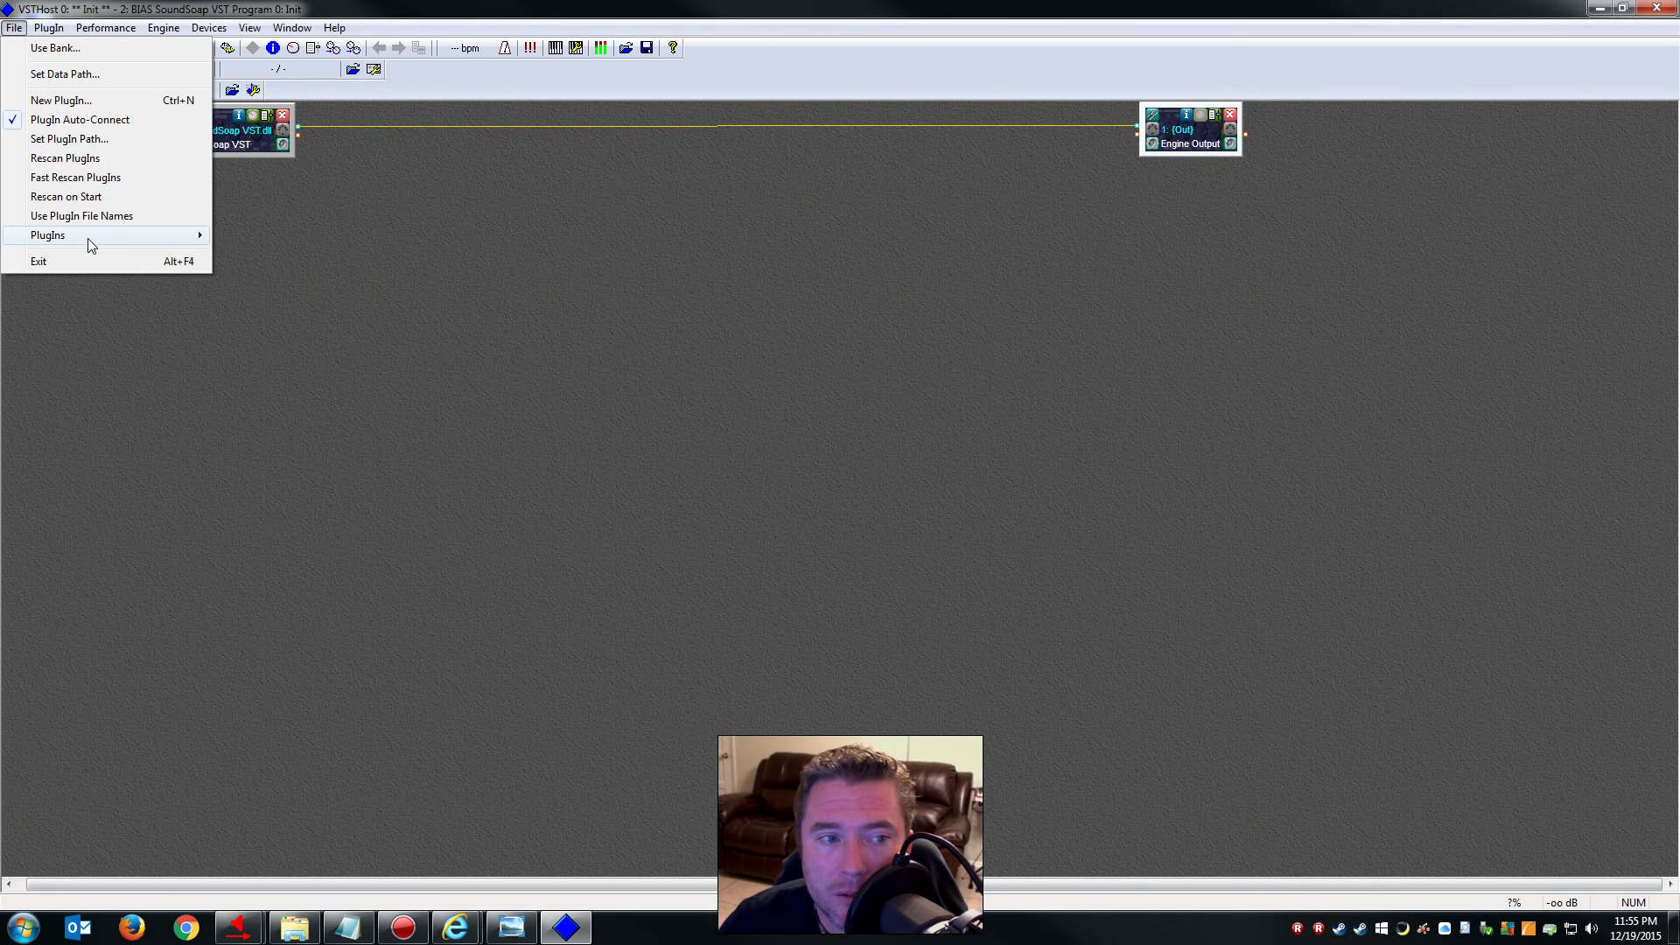
mouse_move(88, 238)
left_click(315, 301)
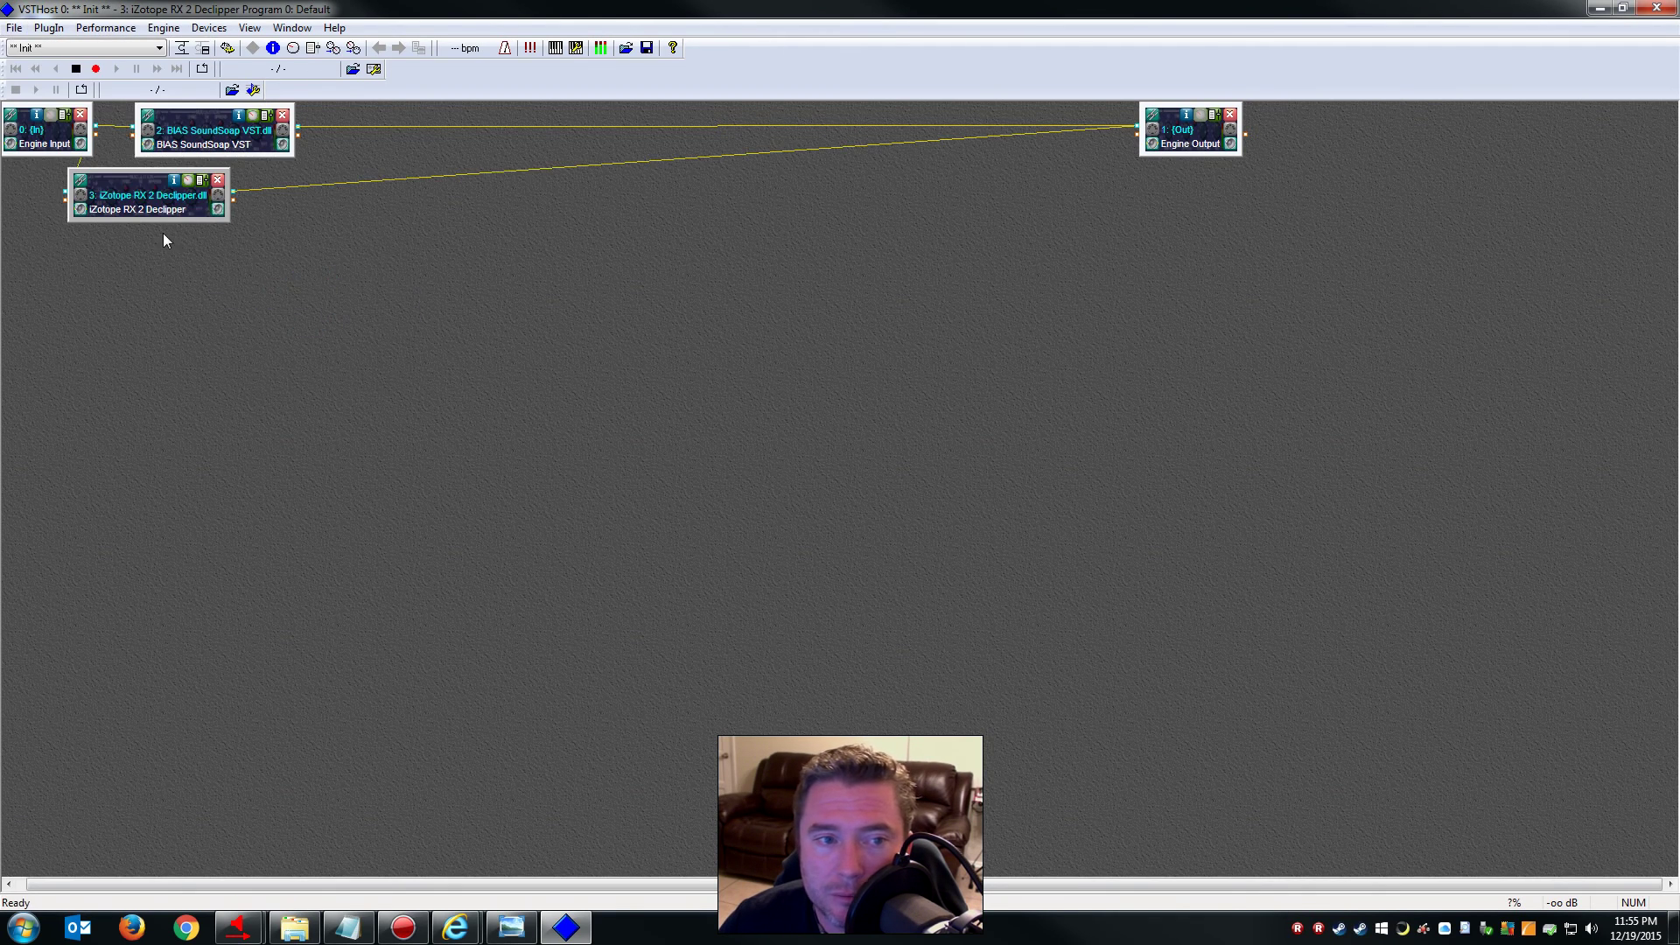
left_click_drag(100, 201, 465, 261)
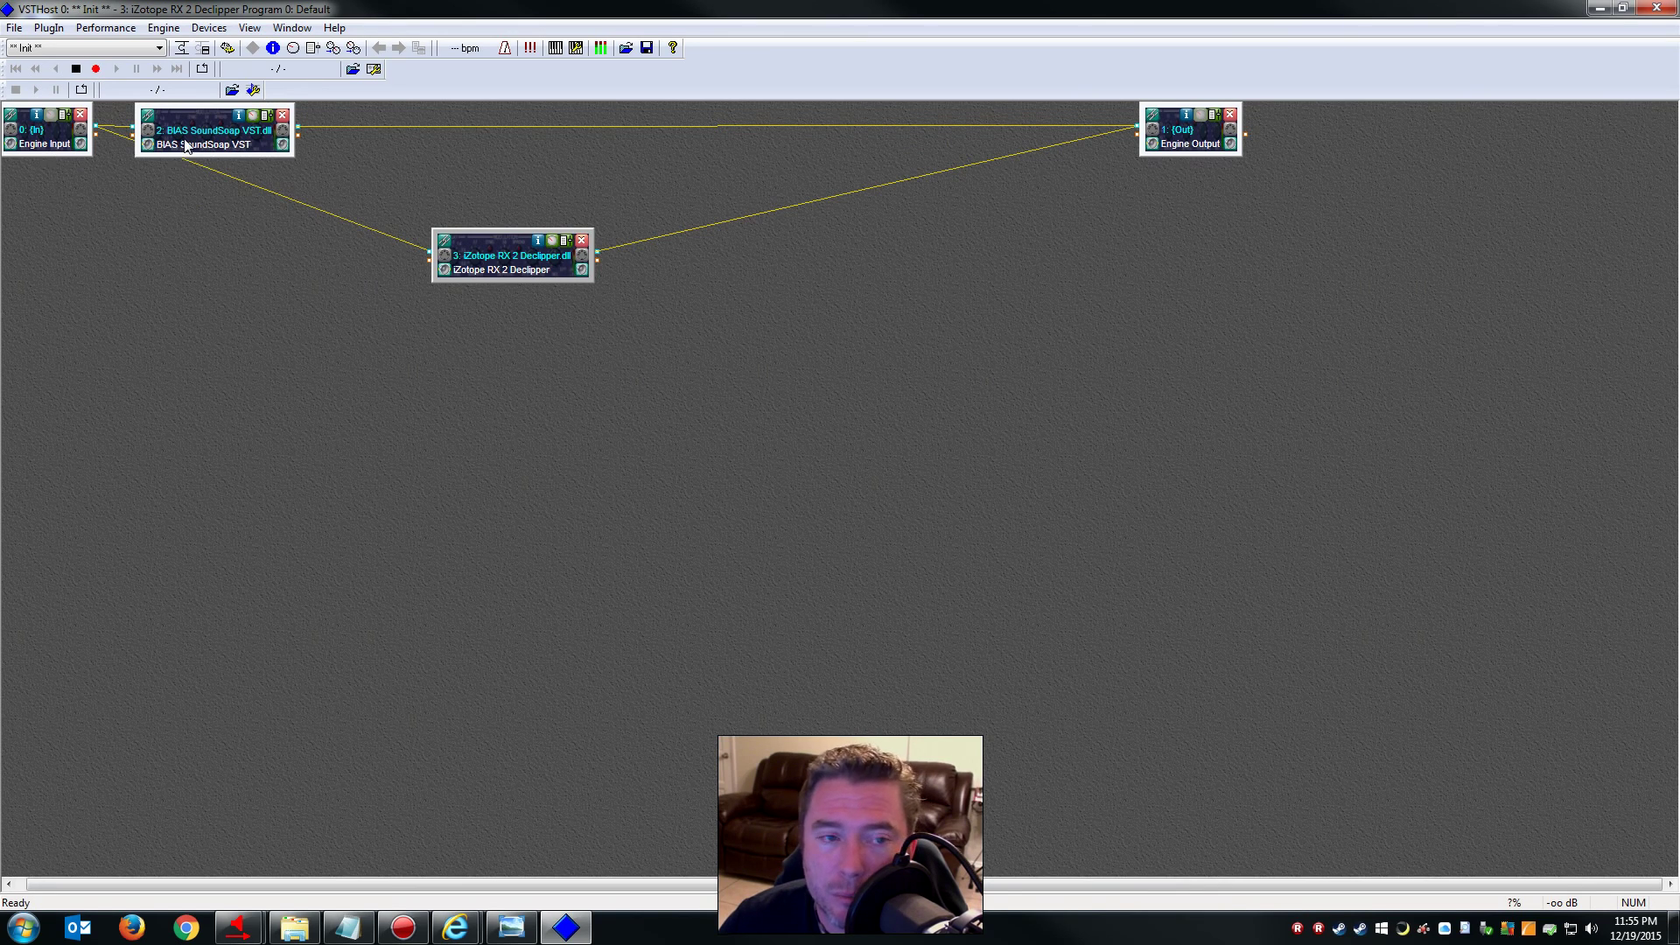
Chain iZotope RX 2 Declipper after BIAS SoundSoap VST instead of Engine Input, and move its block closer to SoundSoap
left_click(445, 242)
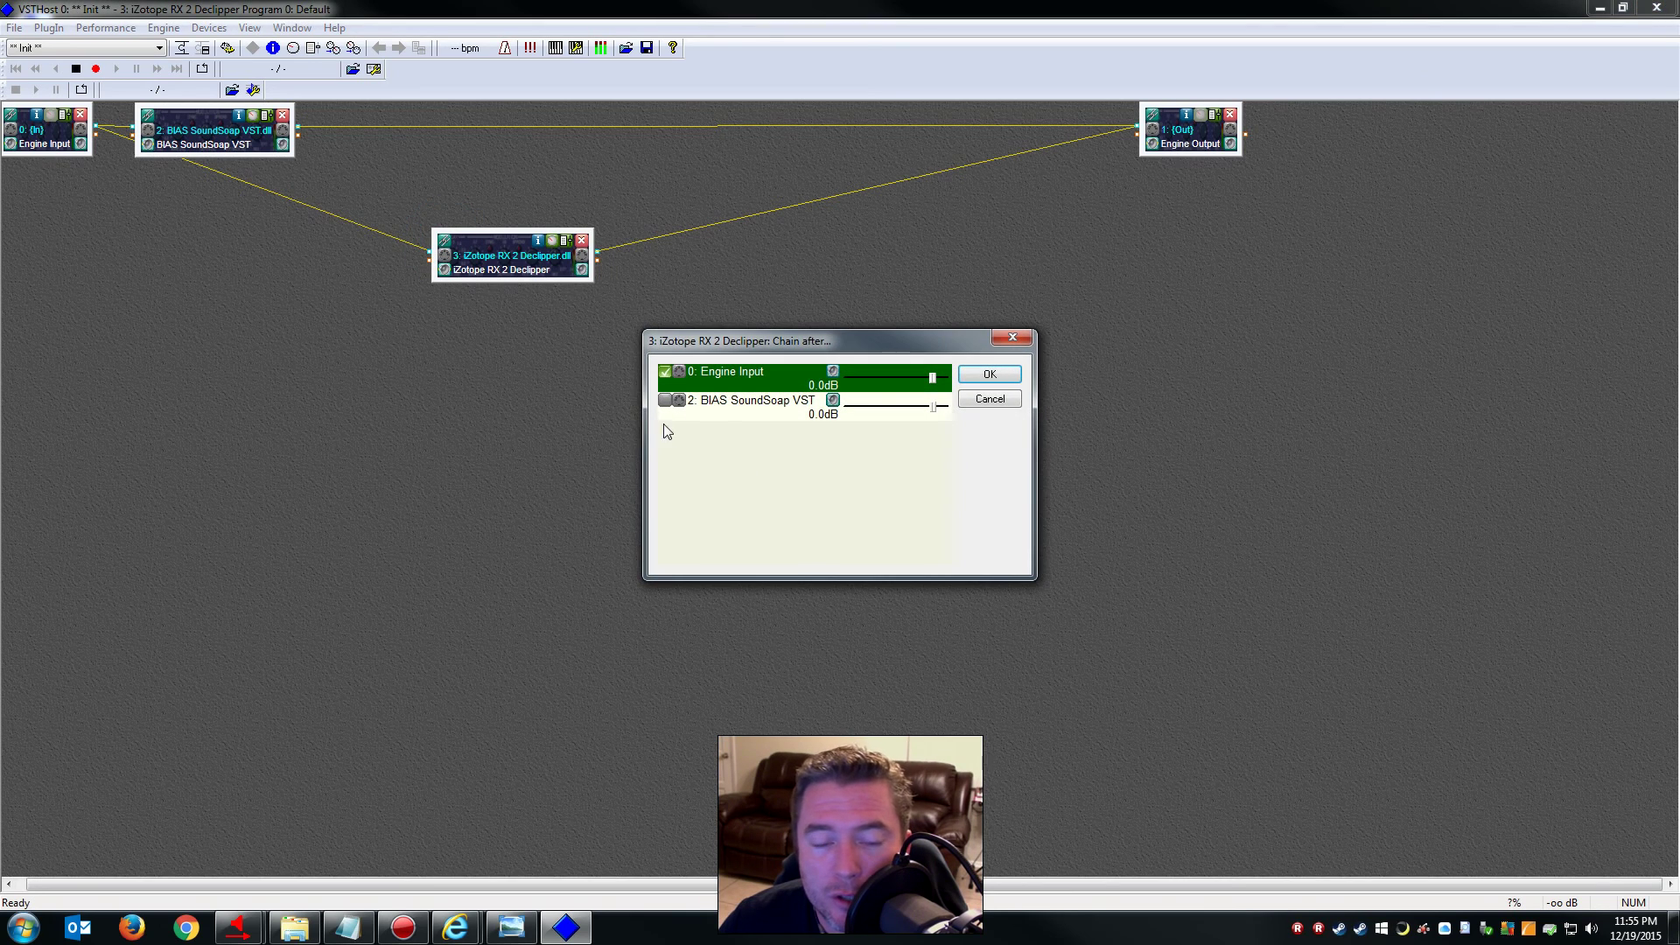
left_click(664, 373)
left_click(665, 402)
left_click(985, 375)
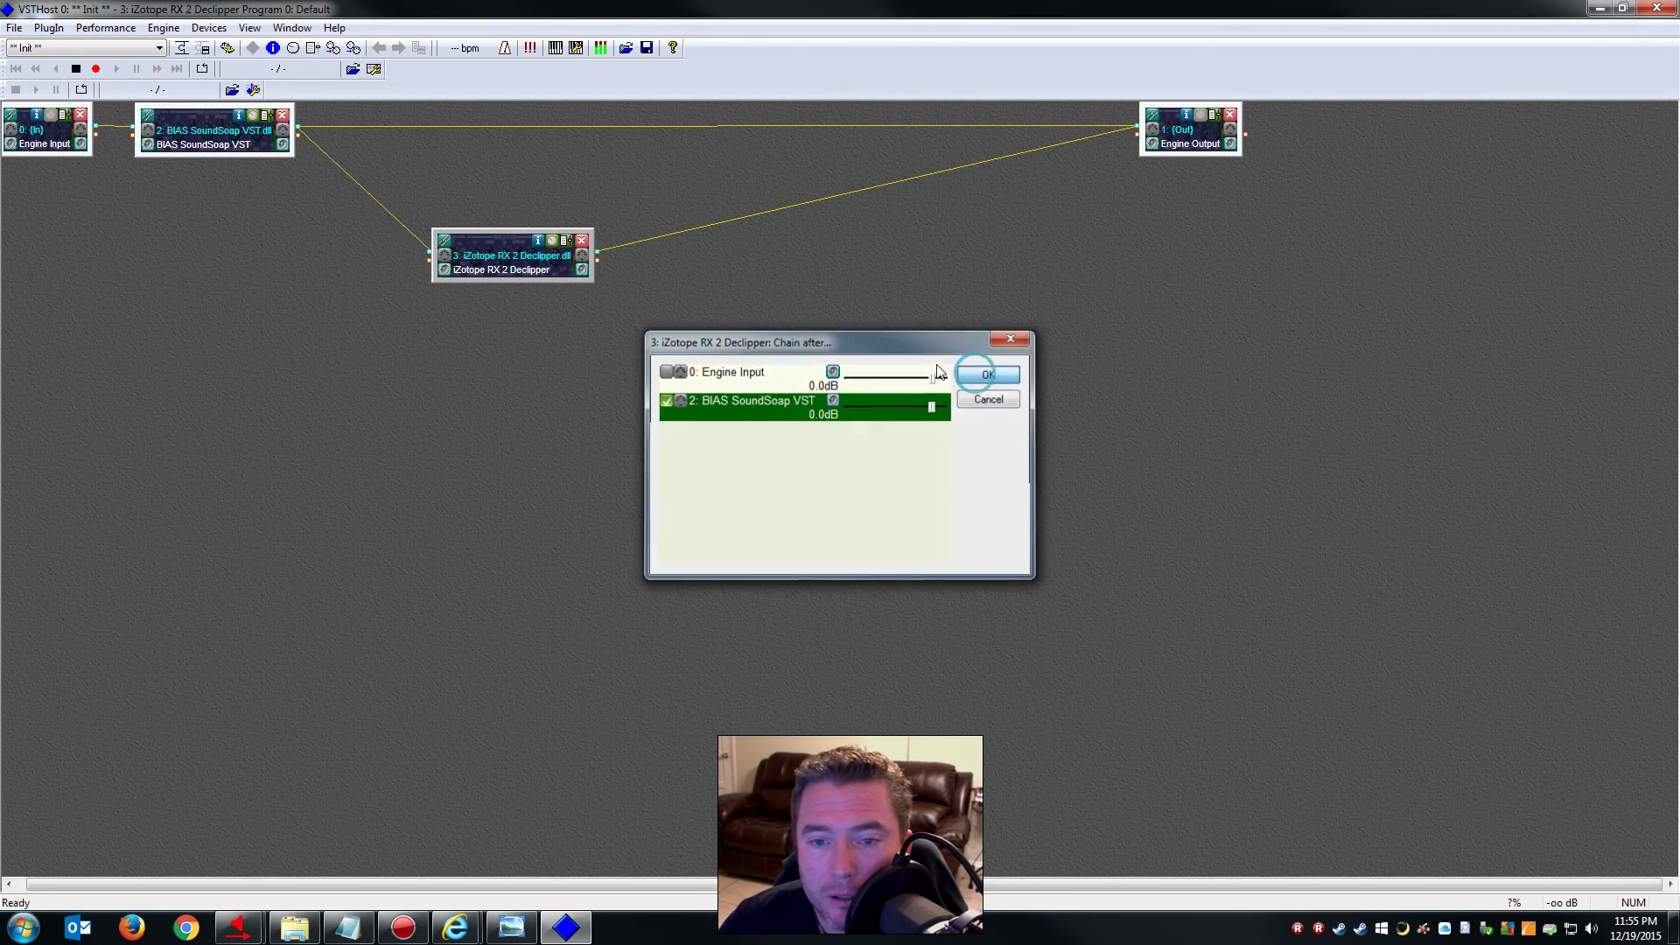
left_click_drag(516, 270, 447, 182)
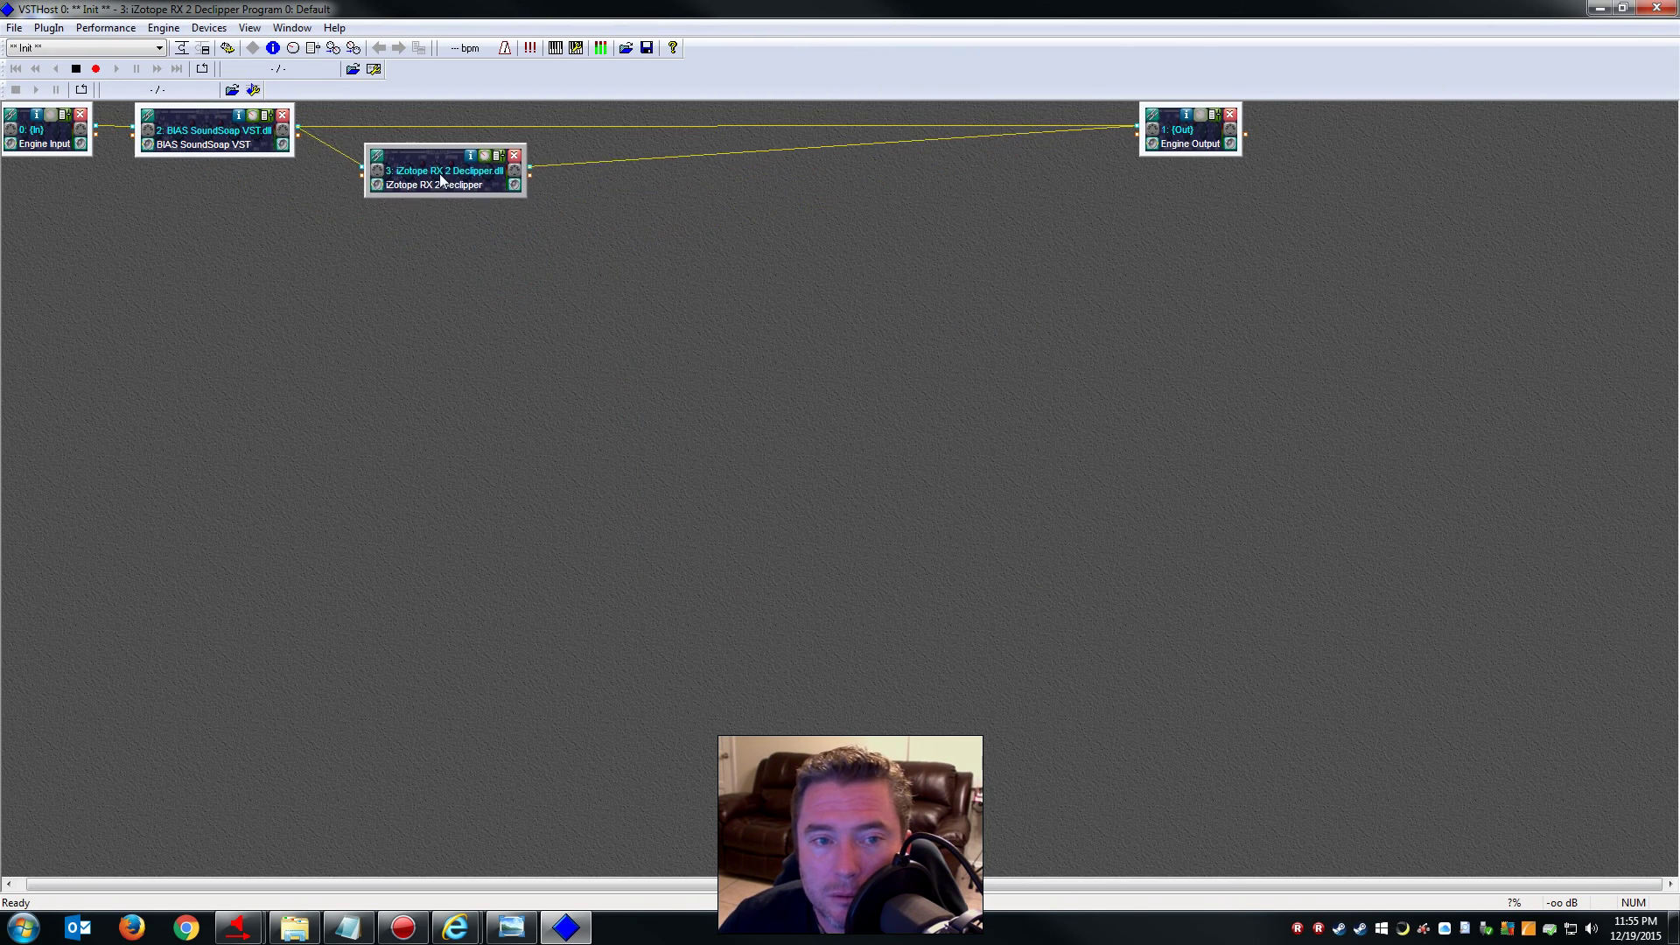
Disconnect Engine Output from BIAS SoundSoap VST and iZotope RX 2 Declipper, and line the Declipper block up beside SoundSoap
left_click(1151, 117)
left_click(671, 433)
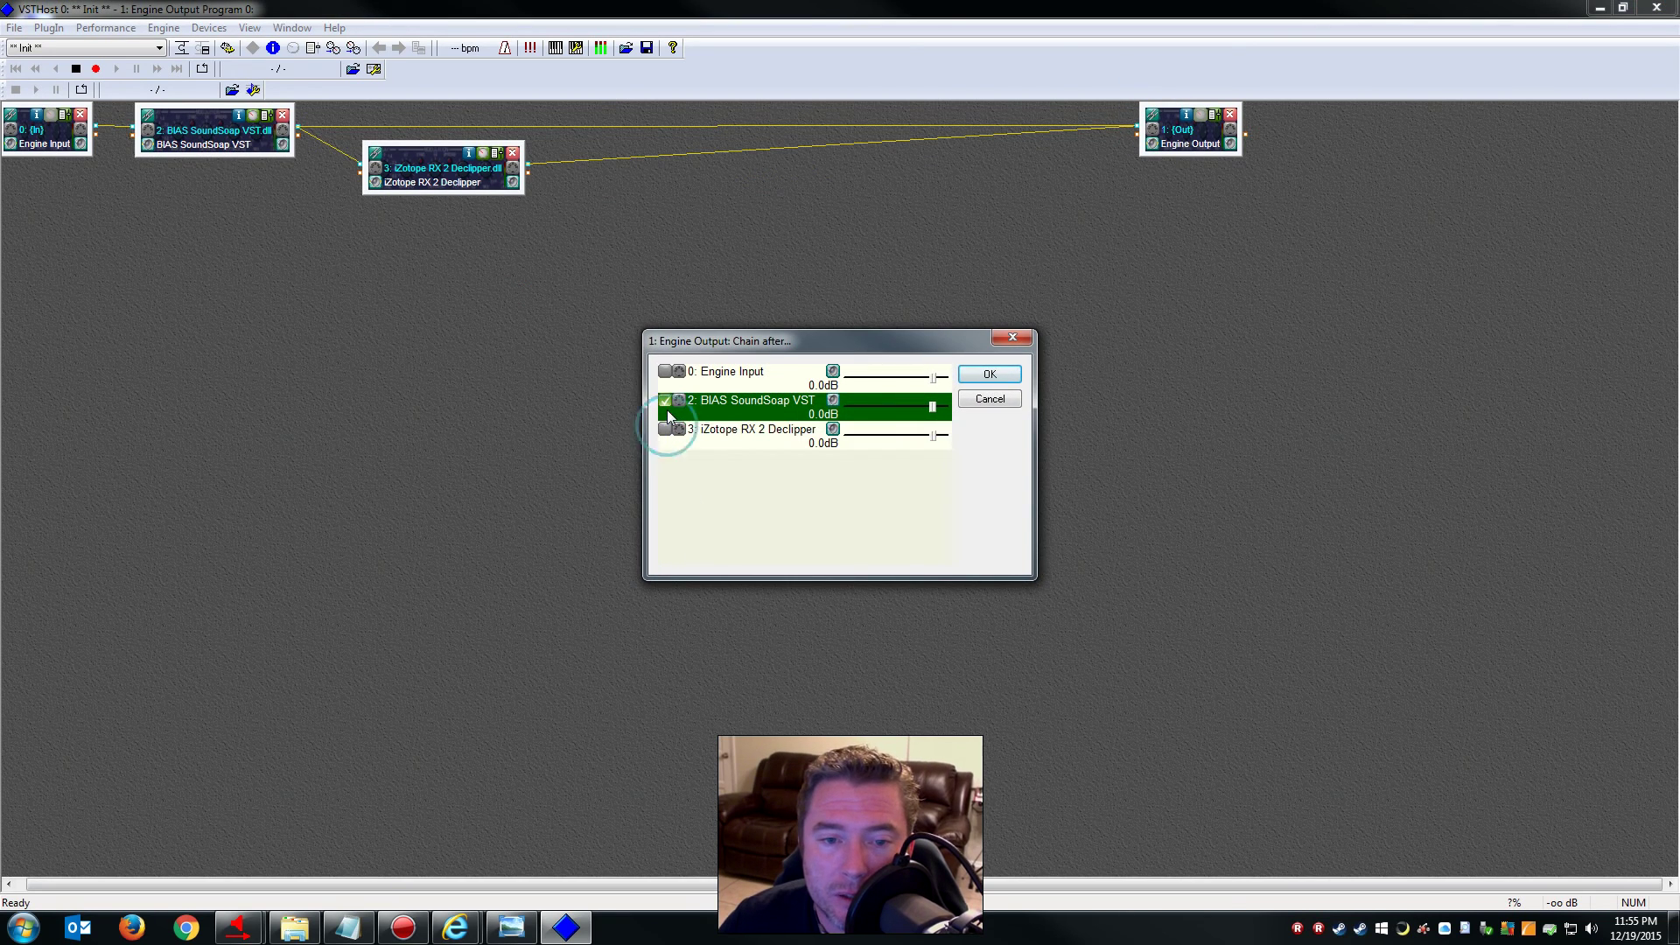
left_click(666, 402)
left_click(987, 378)
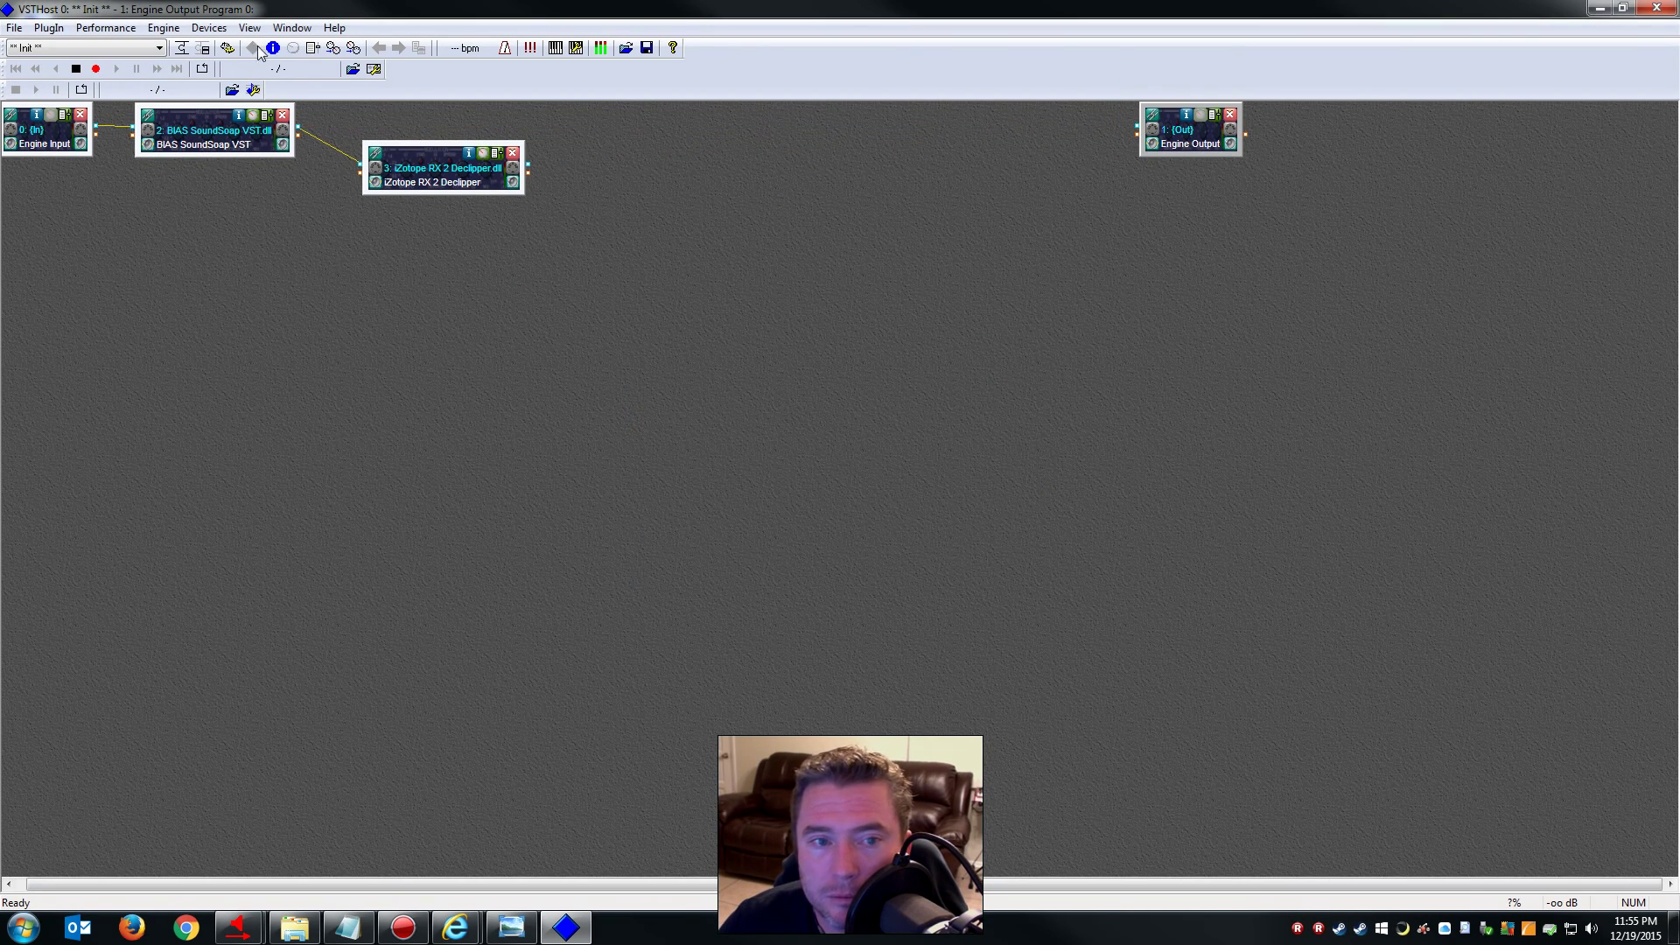
left_click_drag(436, 175, 408, 138)
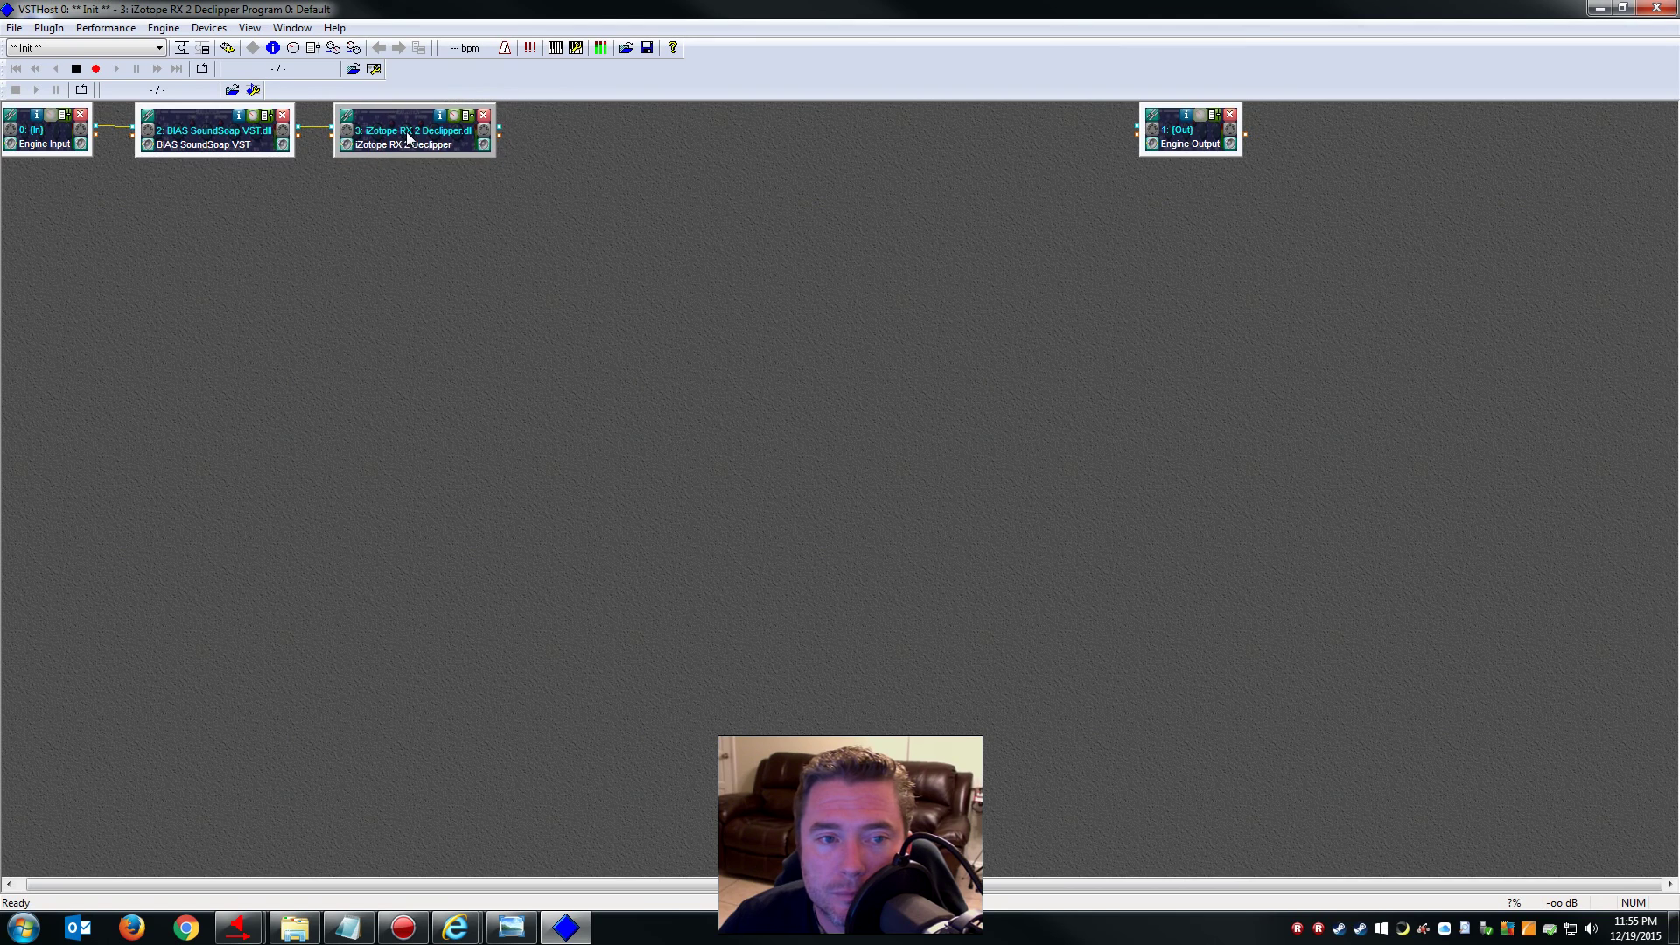
Load the iZotope RX 2 Denoiser plug-in and place its block below and to the right of the Declipper
left_click(14, 27)
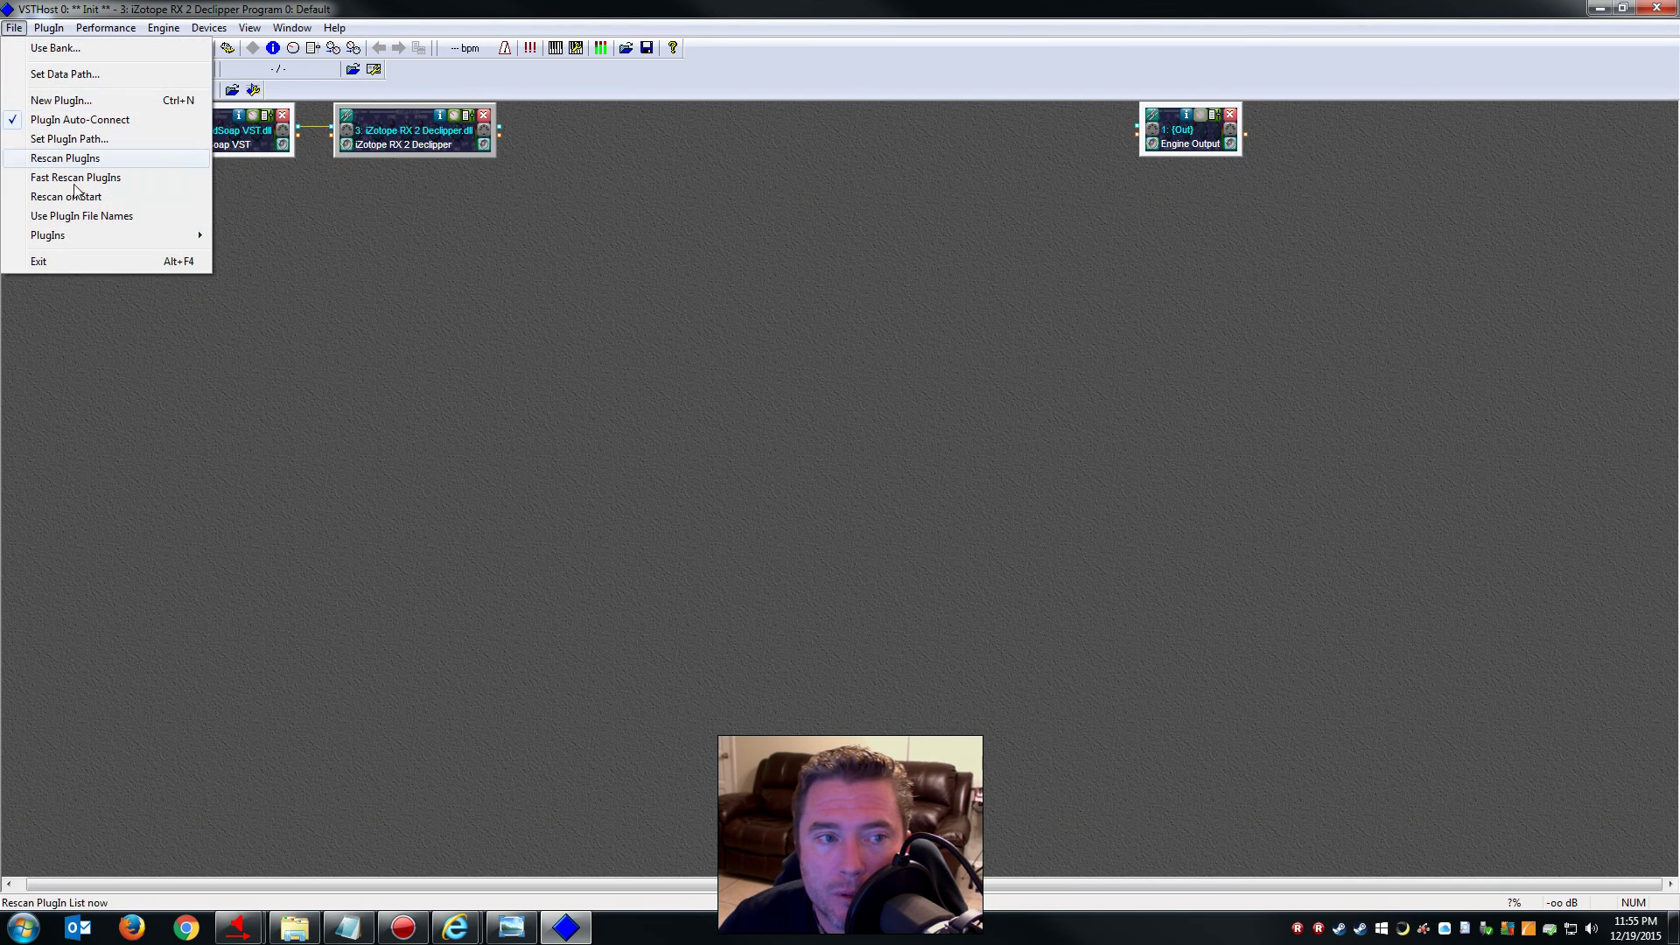
left_click(66, 236)
left_click(288, 335)
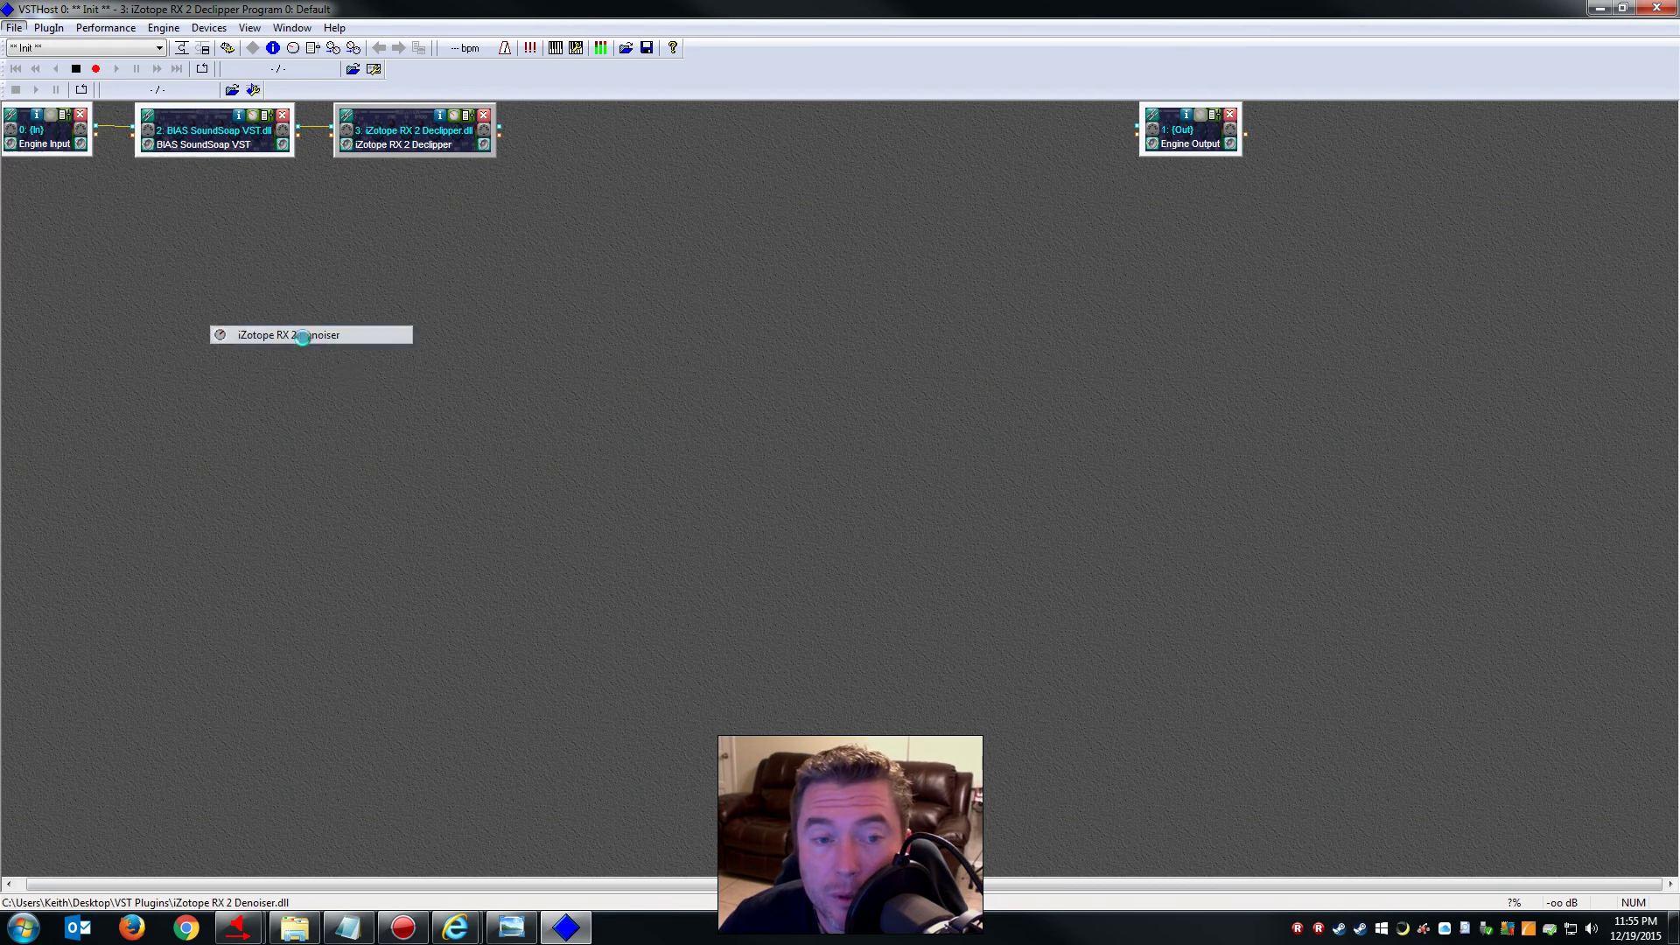
left_click_drag(147, 224, 651, 300)
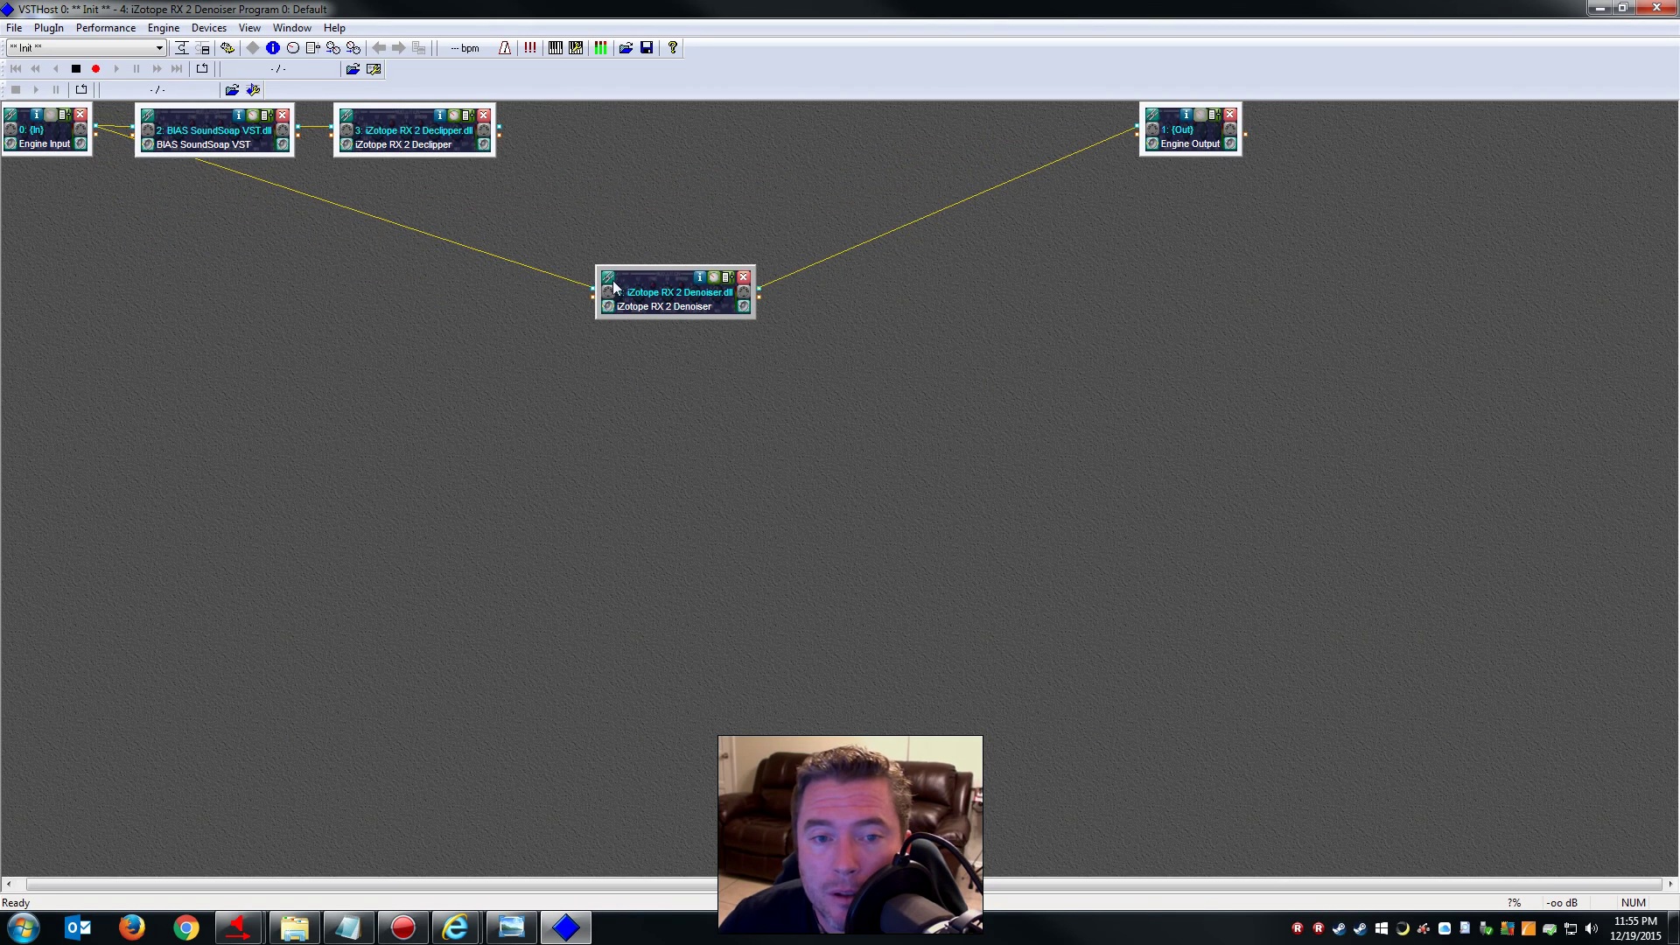
Chain iZotope RX 2 Denoiser after iZotope RX 2 Declipper instead of Engine Input
left_click(608, 278)
left_click(665, 373)
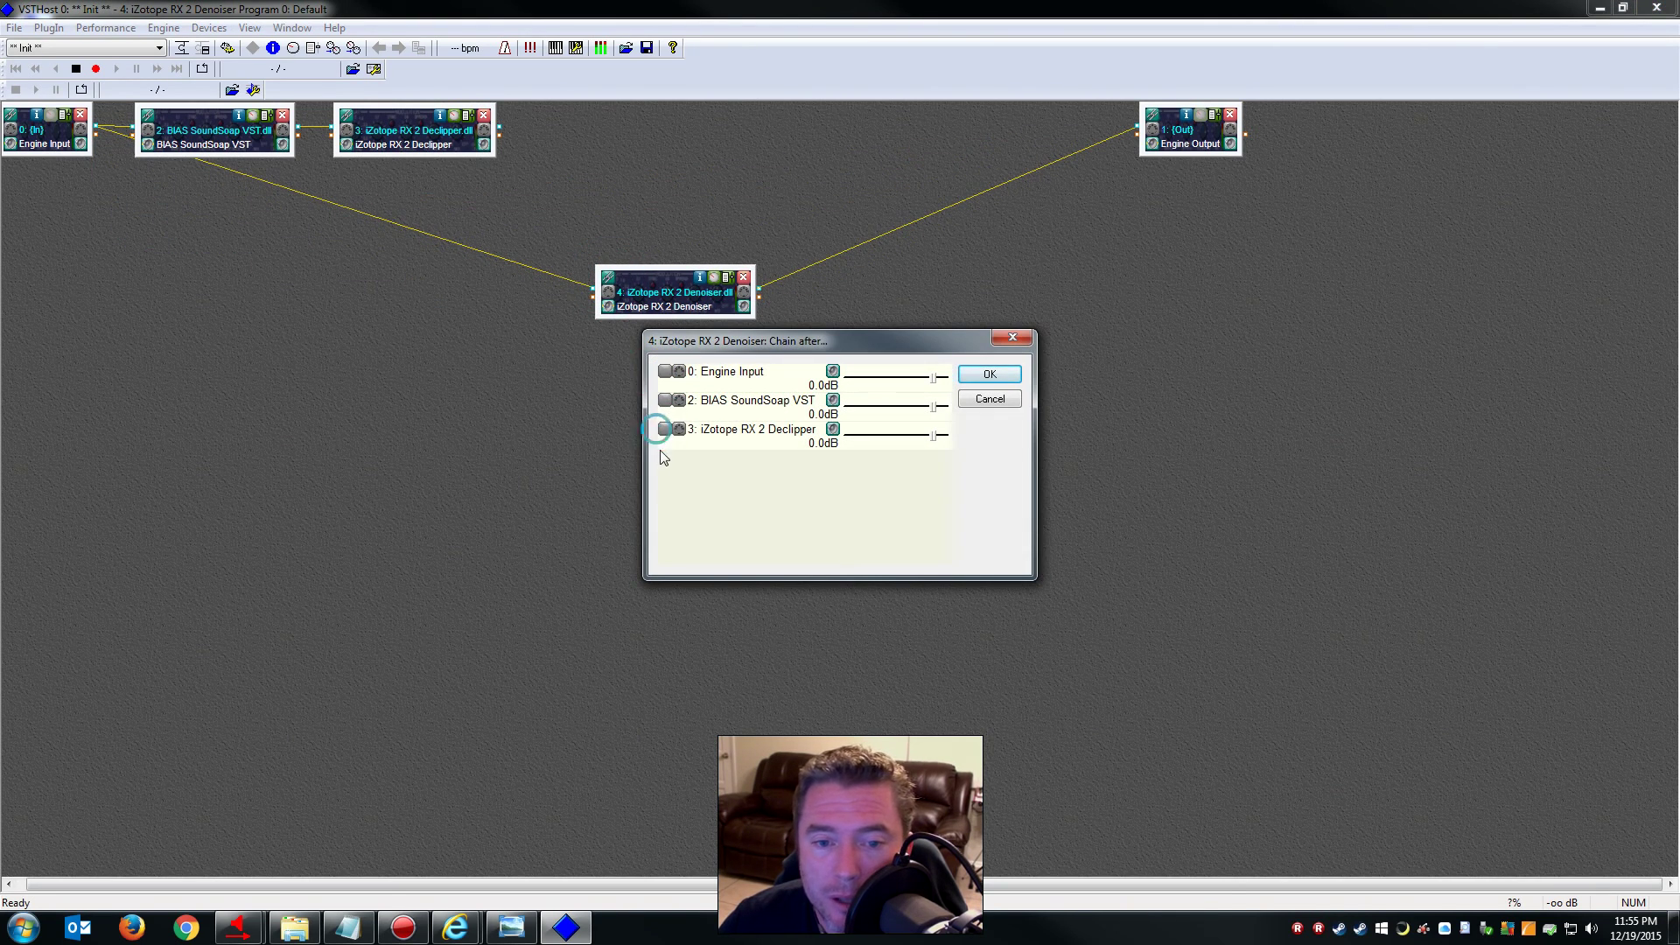
left_click(664, 431)
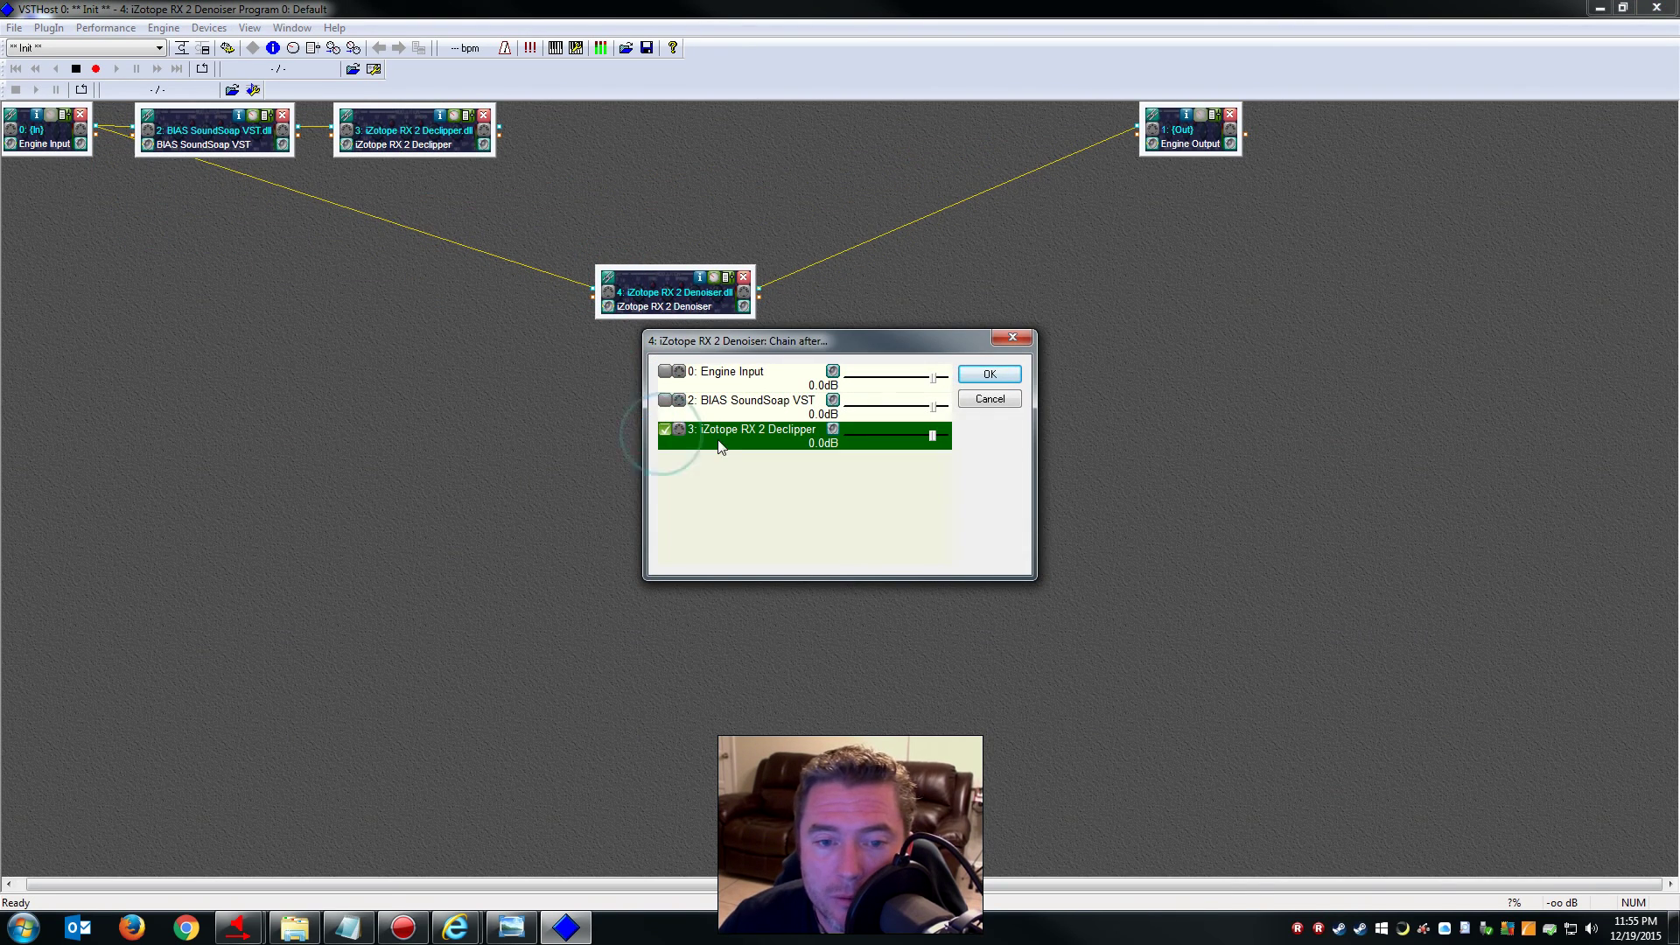
left_click(990, 374)
Disconnect the Denoiser from Engine Output and line its block up beside the Declipper
left_click(1153, 115)
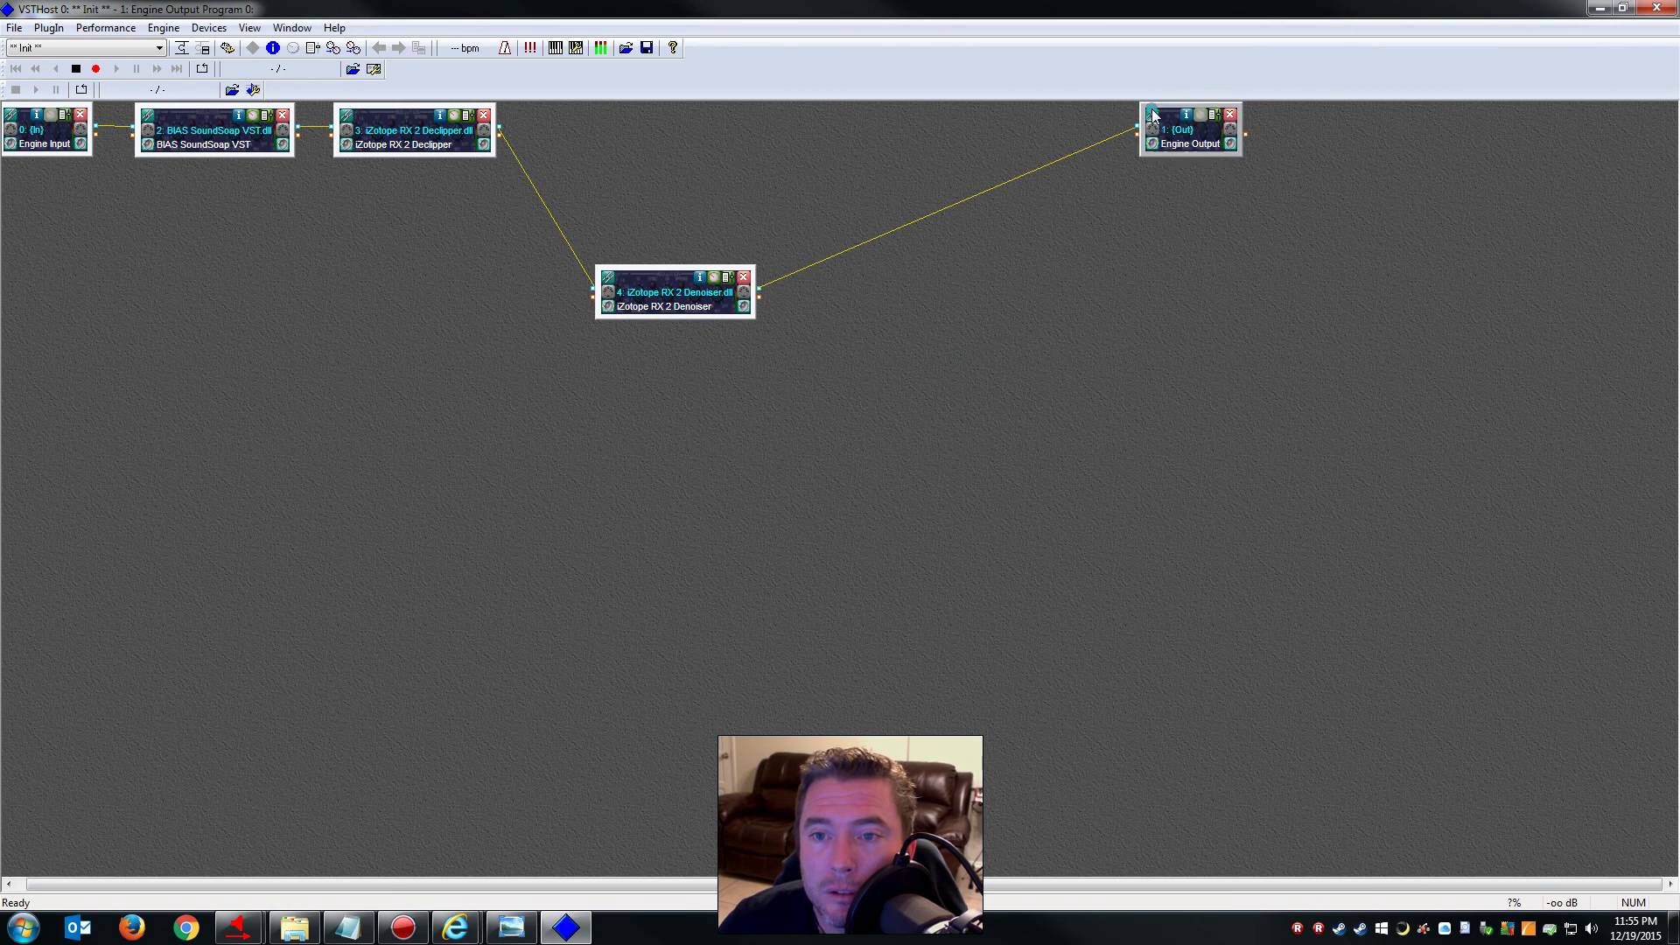
left_click(665, 460)
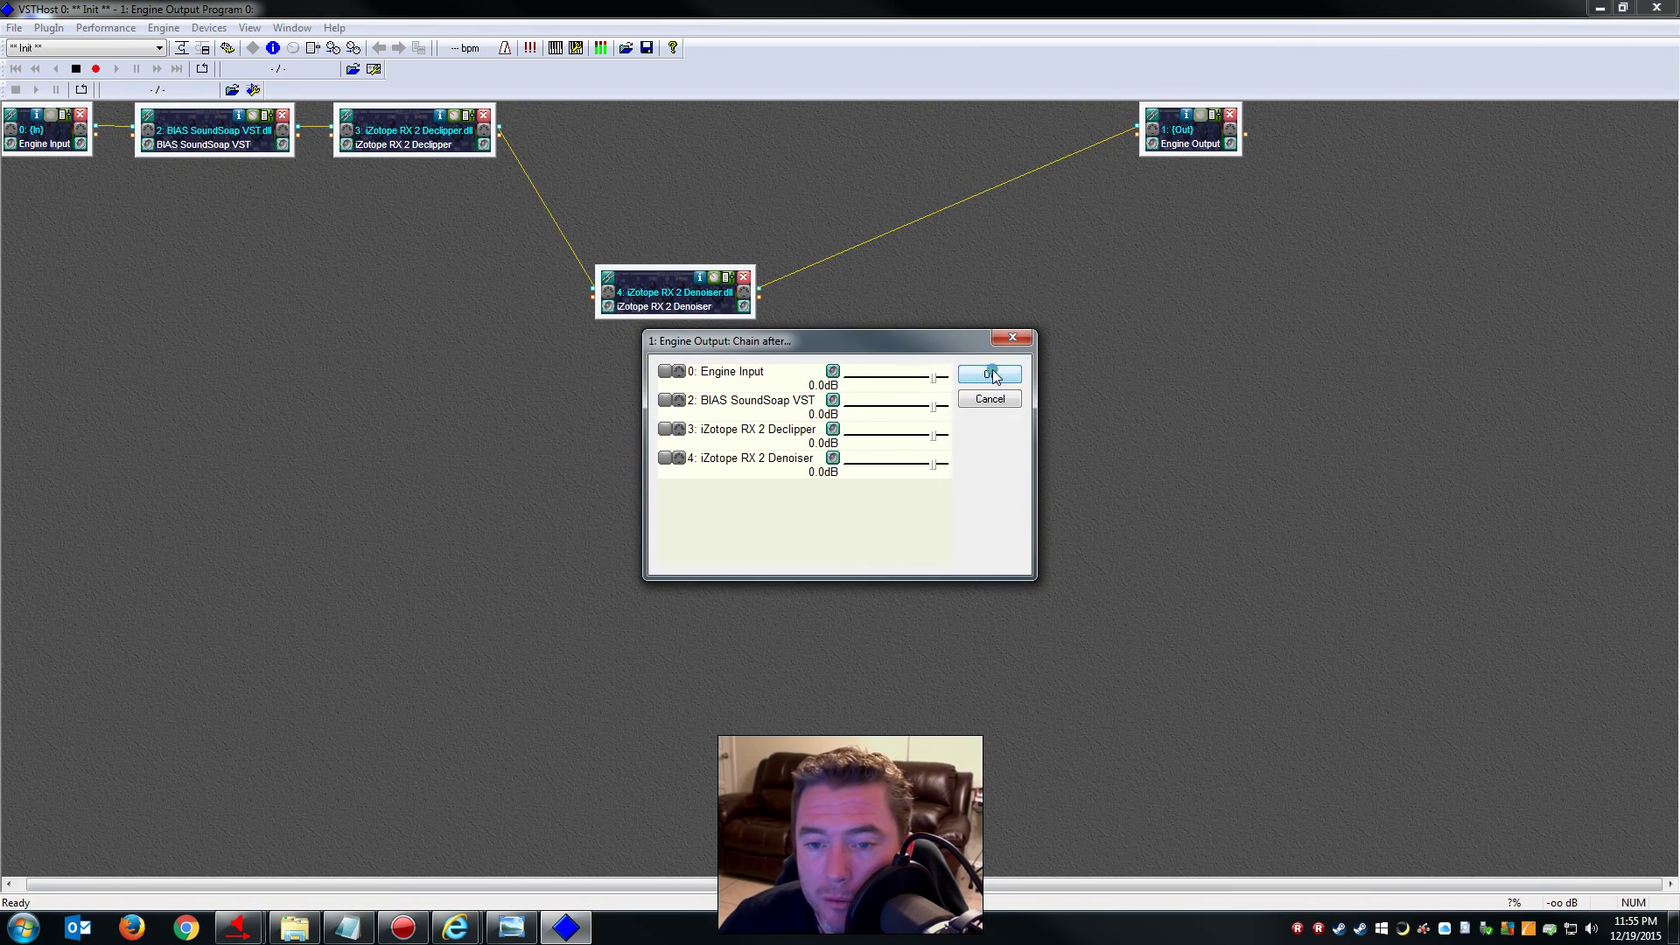
left_click(990, 375)
left_click_drag(672, 292, 615, 135)
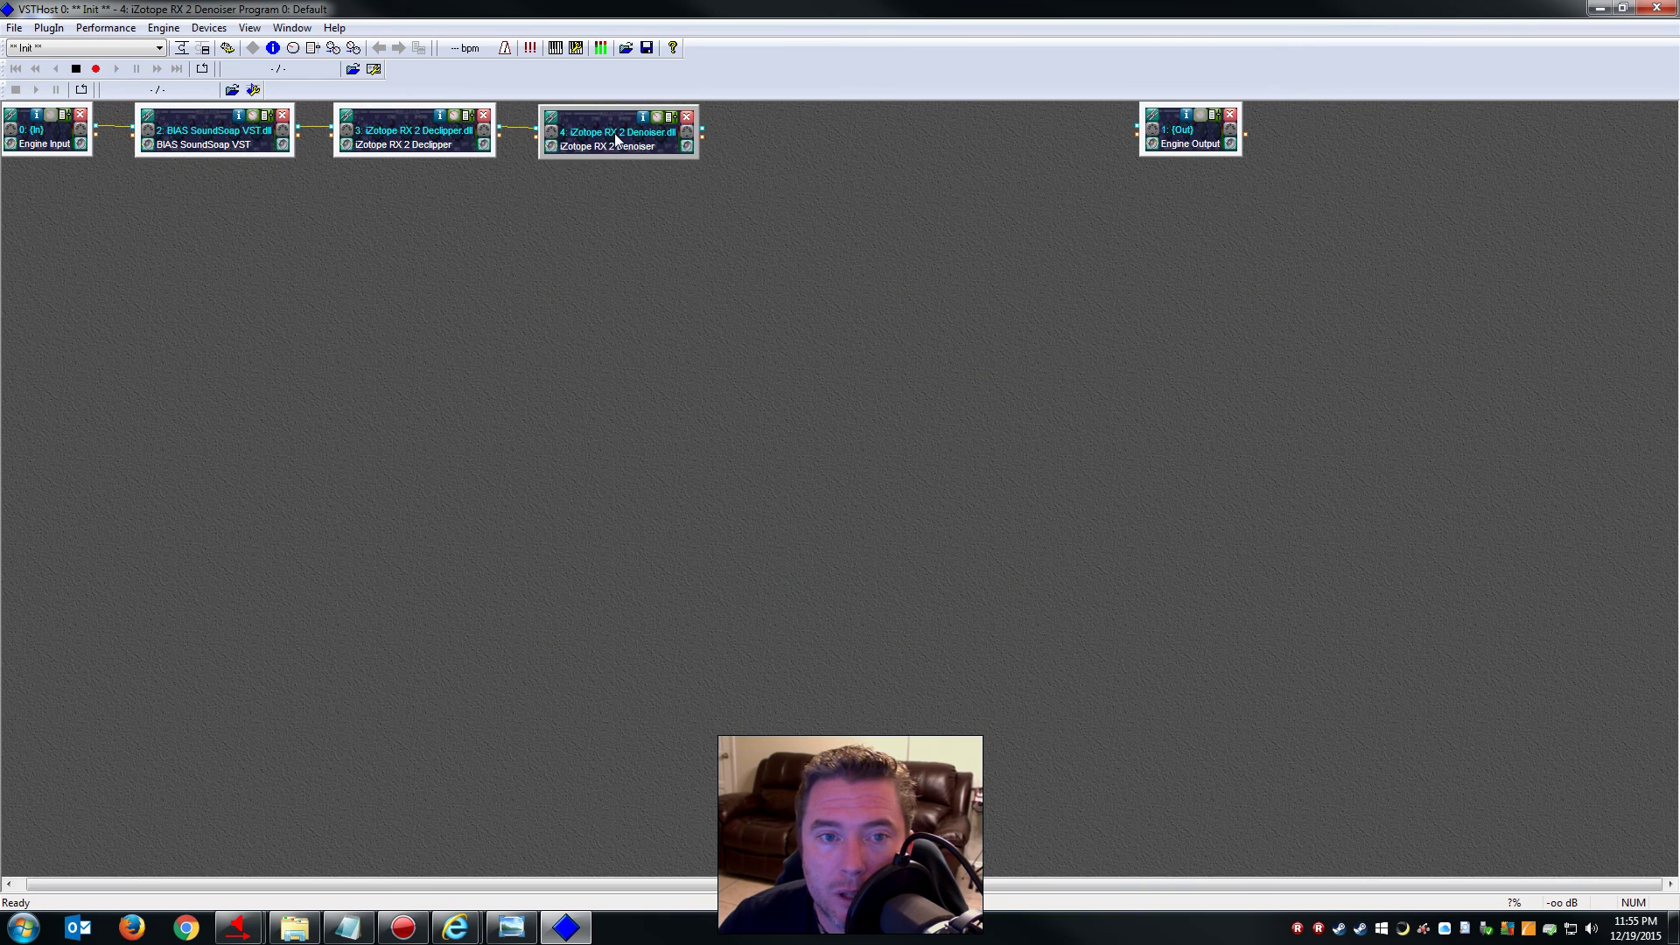
Load a second BIAS SoundSoap VST plug-in and place its block below and to the right of the Denoiser
left_click(14, 28)
mouse_move(105, 234)
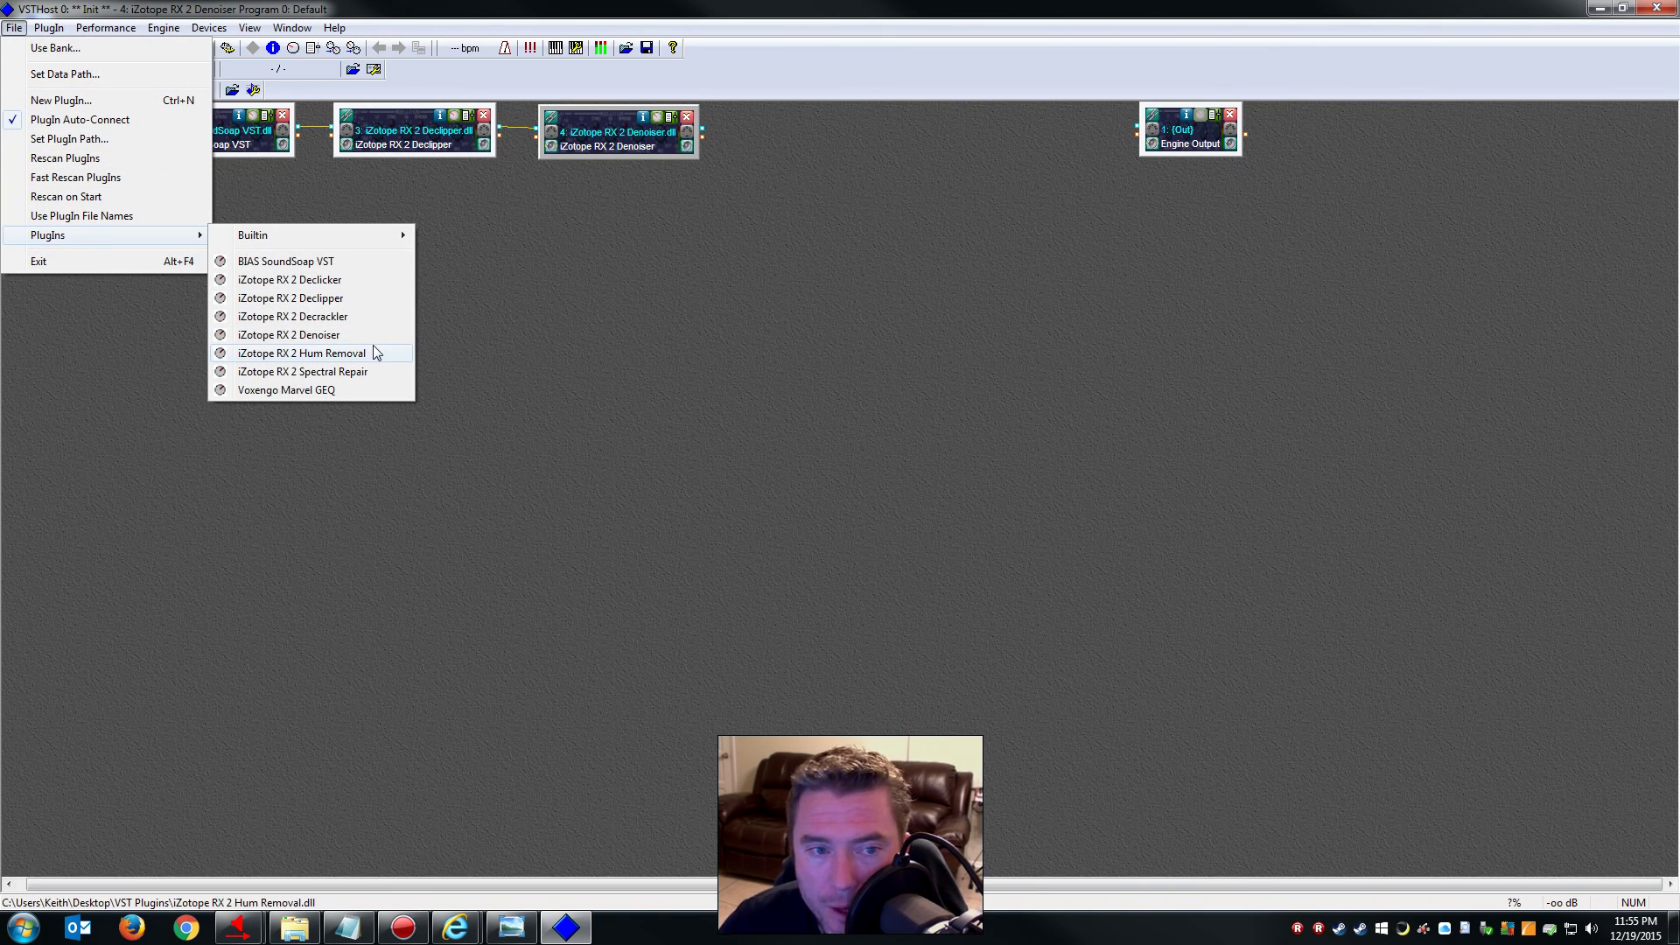
left_click(300, 260)
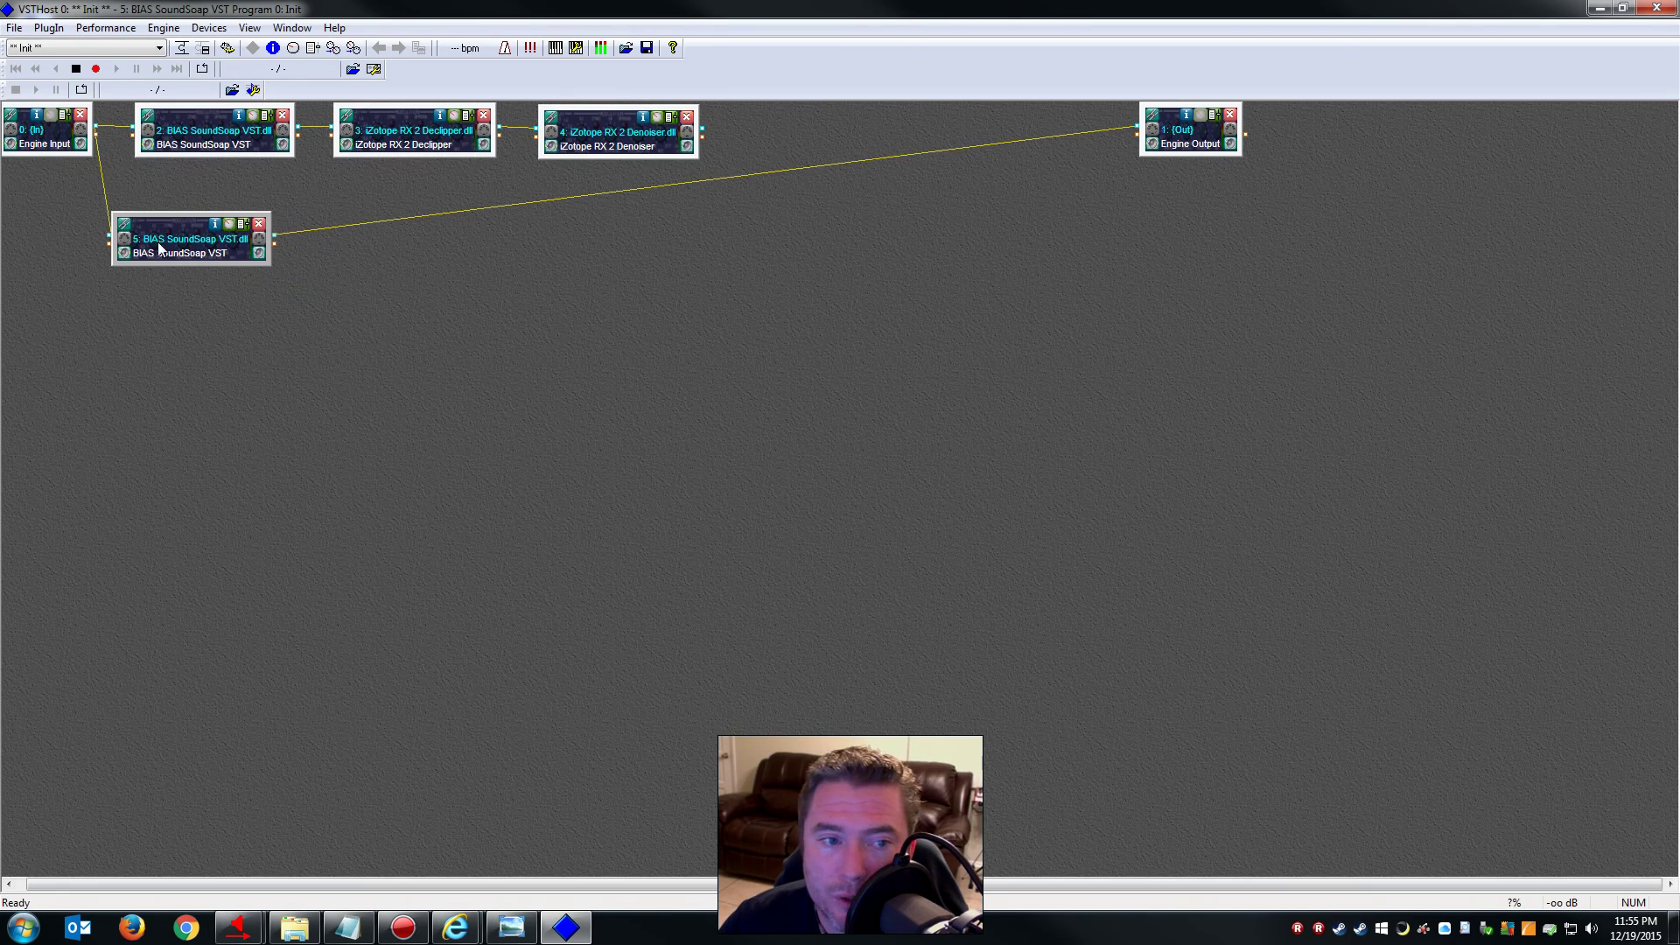
left_click_drag(159, 248, 785, 265)
Chain the second BIAS SoundSoap VST after iZotope RX 2 Denoiser instead of Engine Input
left_click(775, 237)
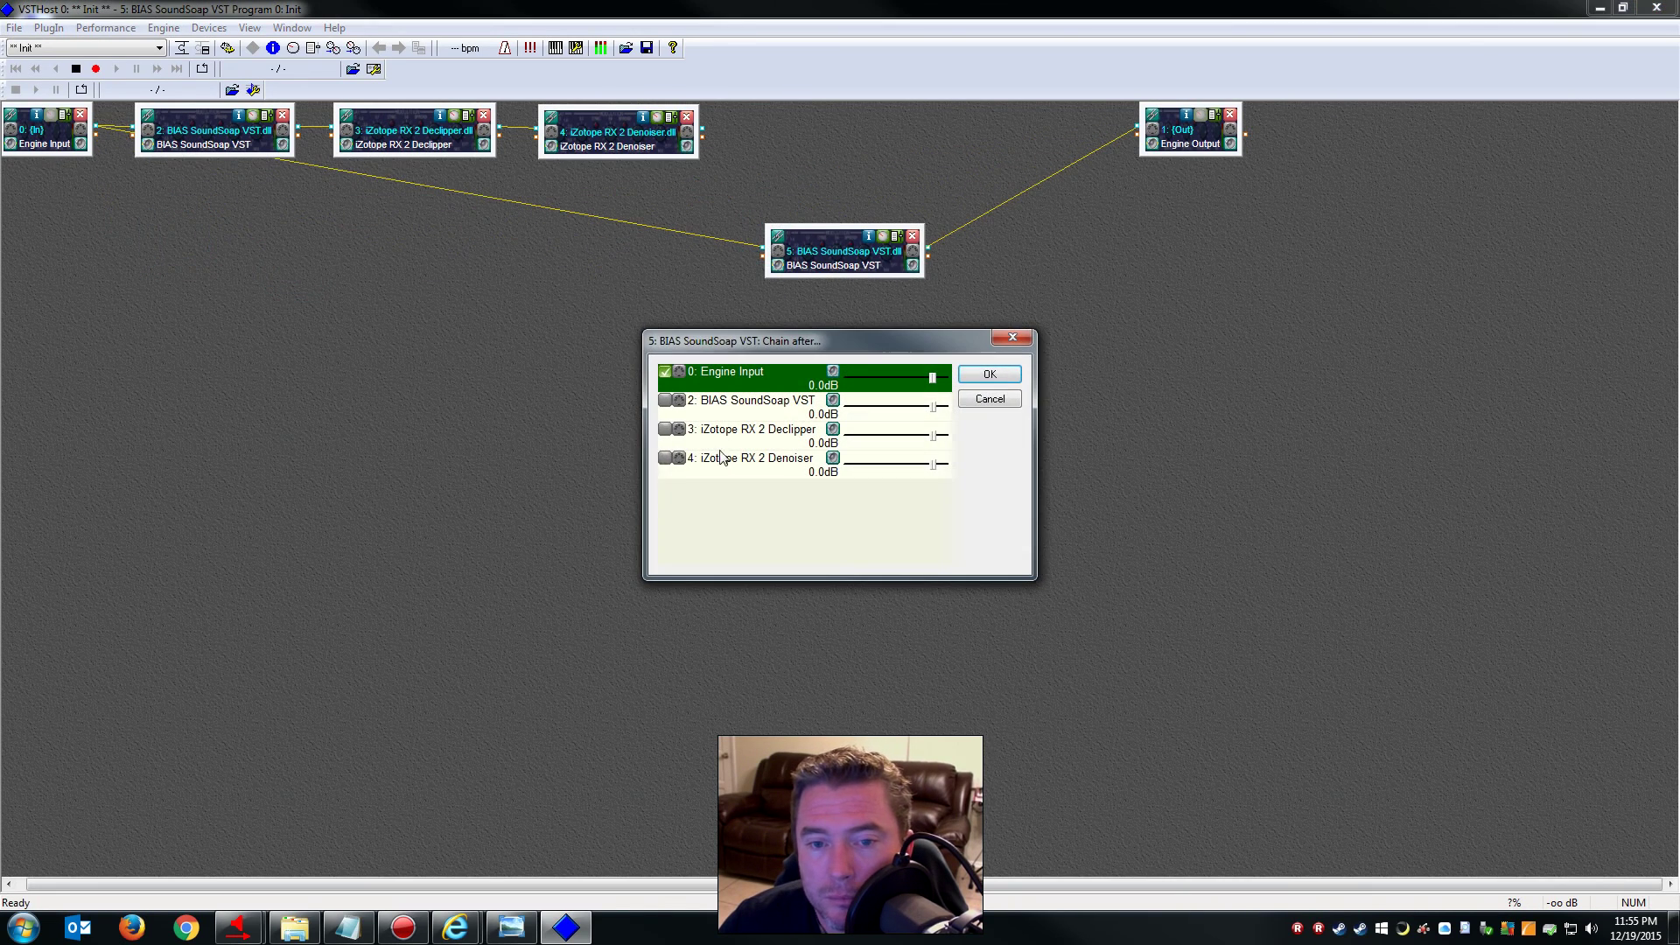
left_click(667, 457)
left_click(667, 372)
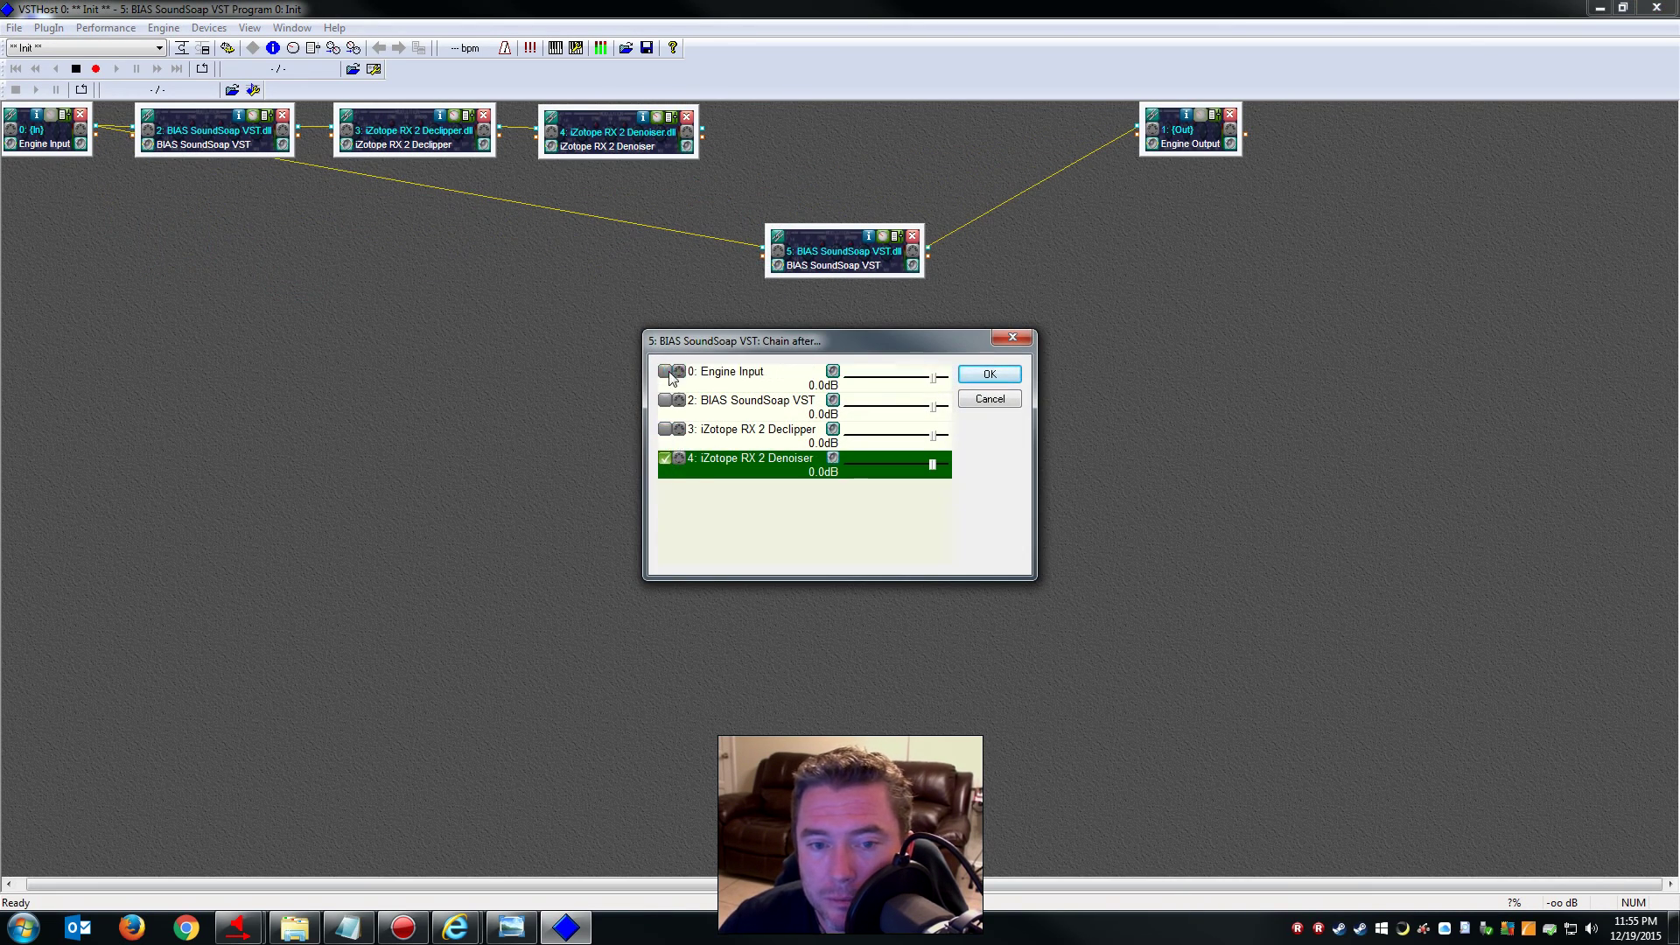
left_click(981, 374)
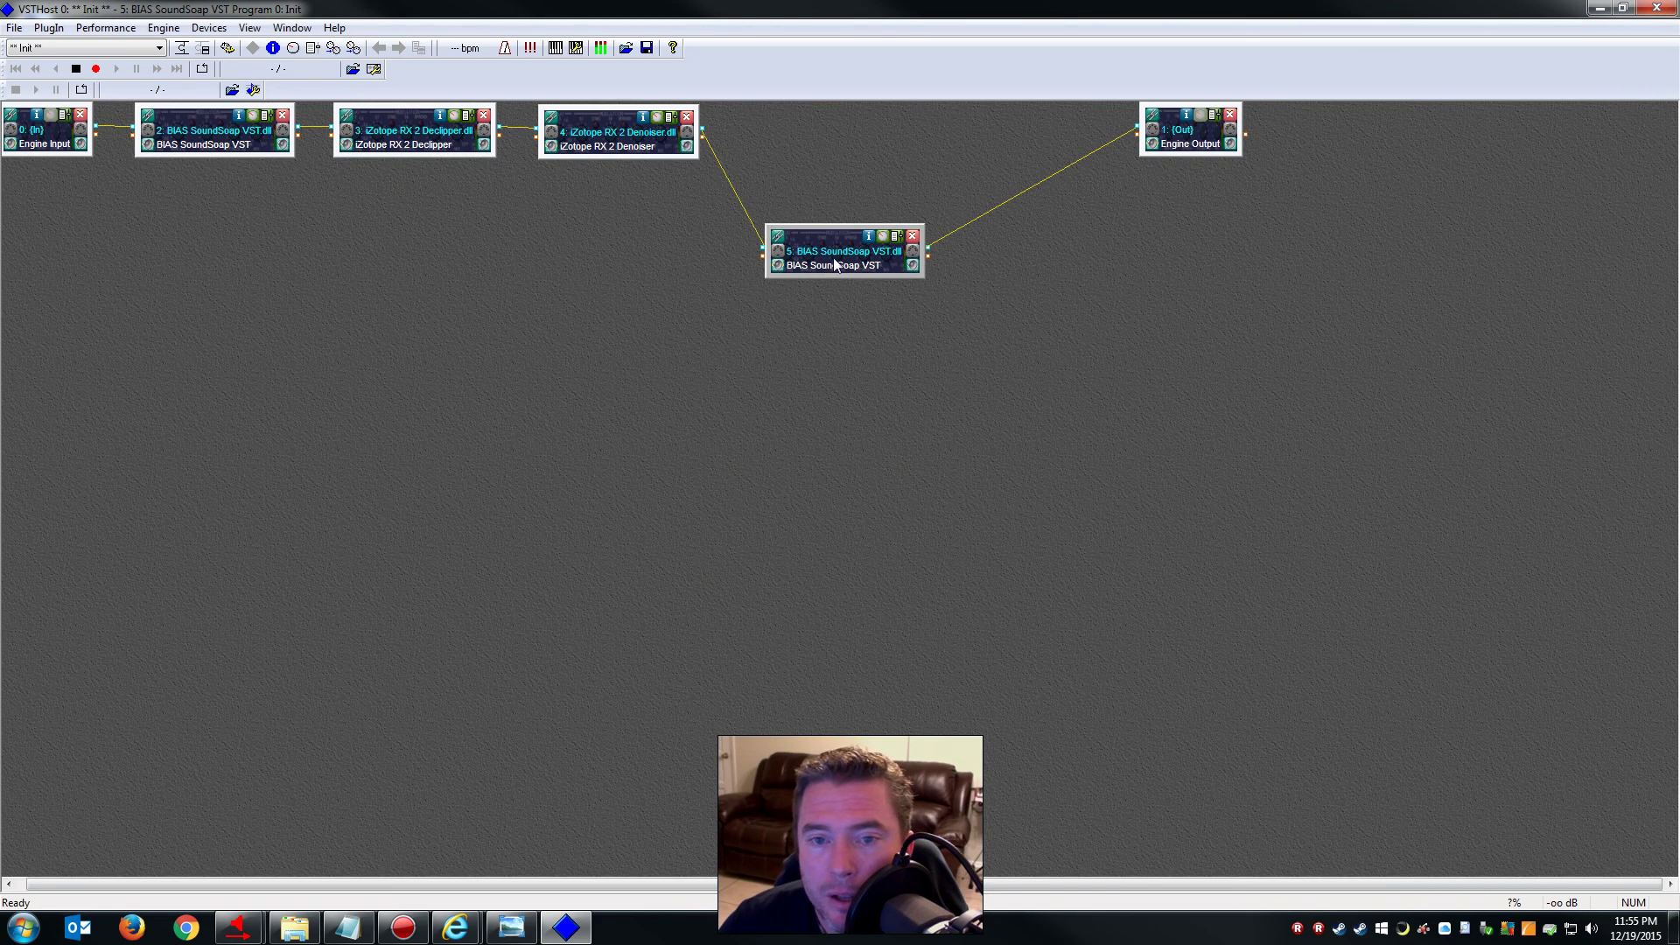
Line the second BIAS SoundSoap VST block up beside the Denoiser and disconnect it from Engine Output
left_click_drag(834, 263, 801, 145)
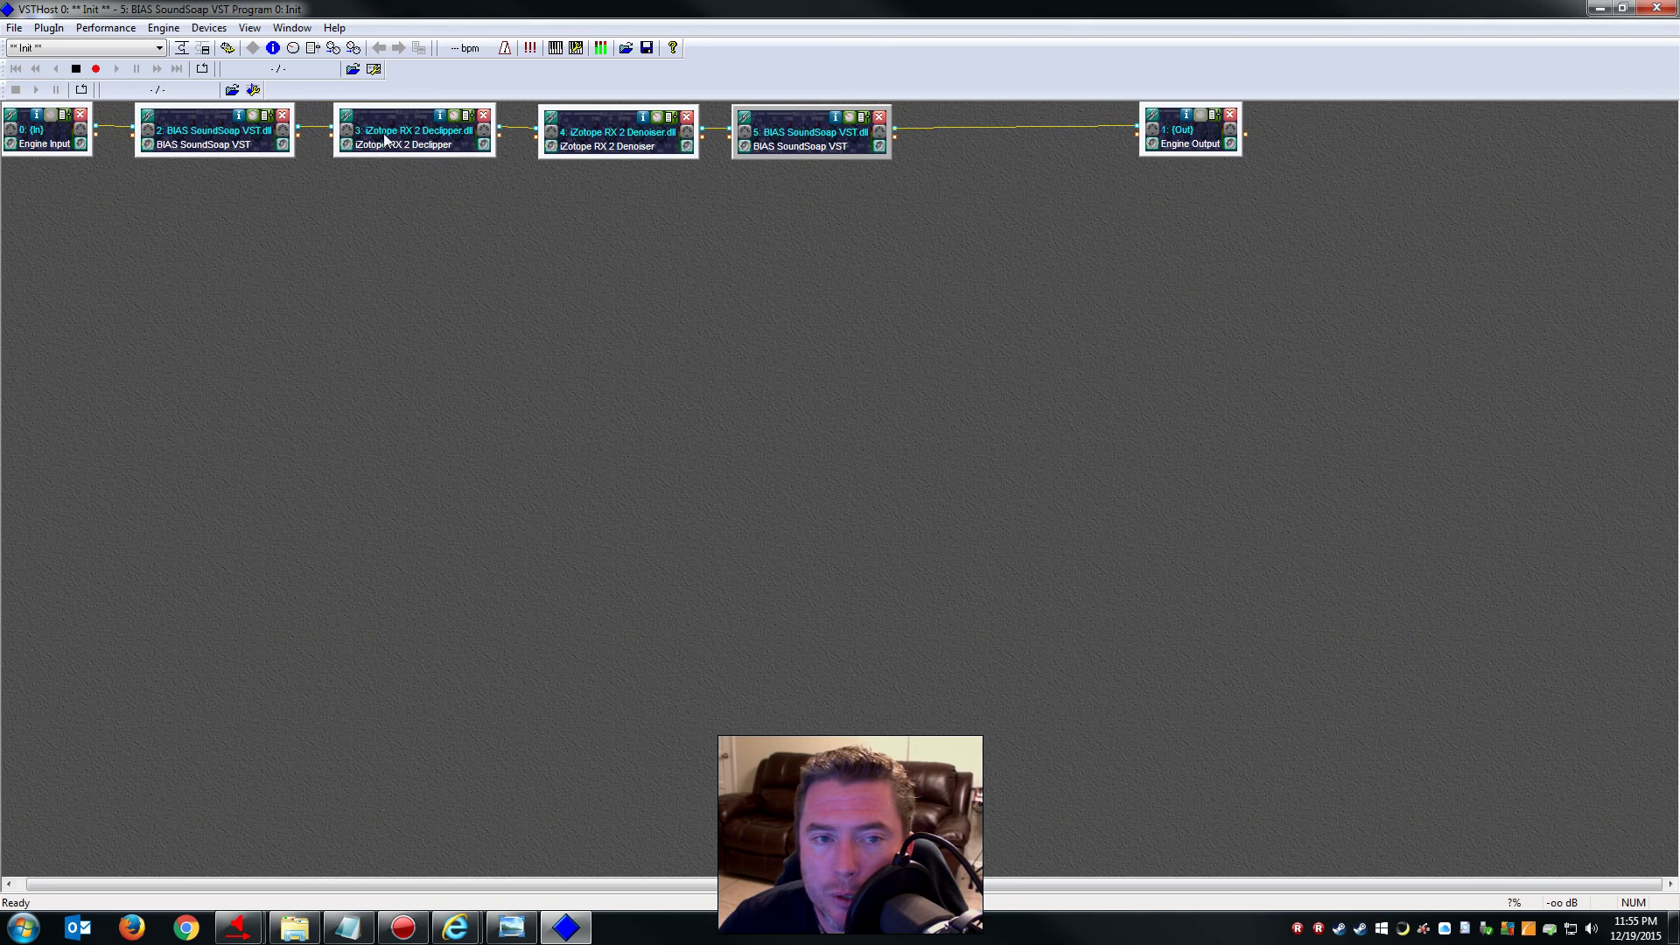
left_click(1151, 119)
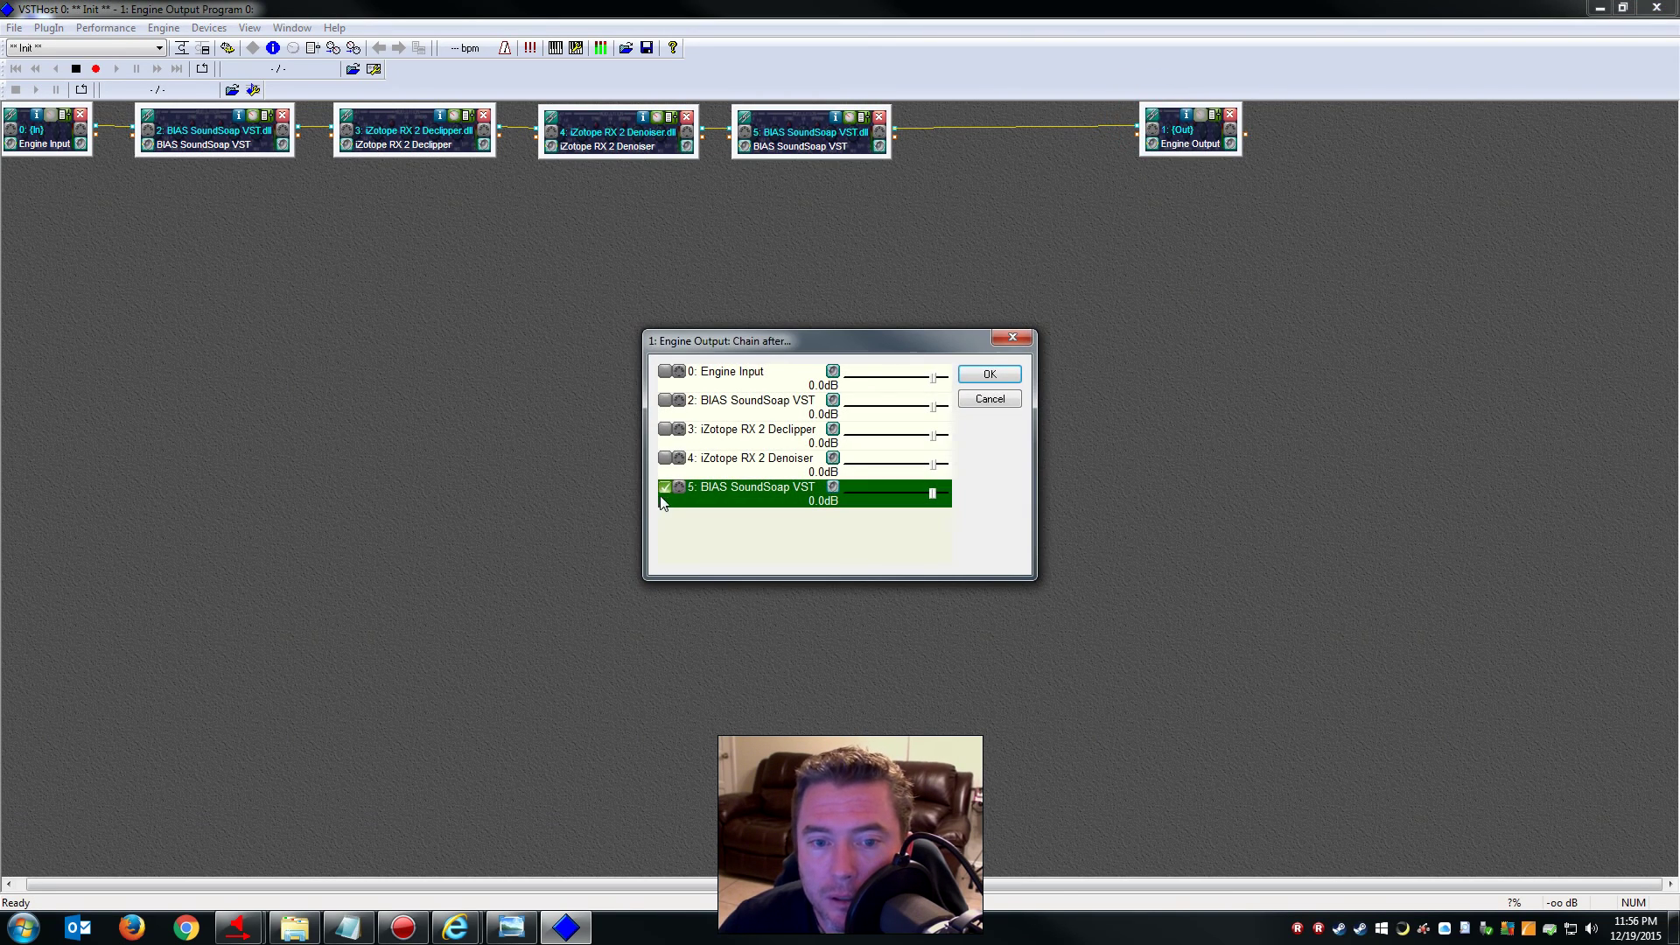
left_click(989, 375)
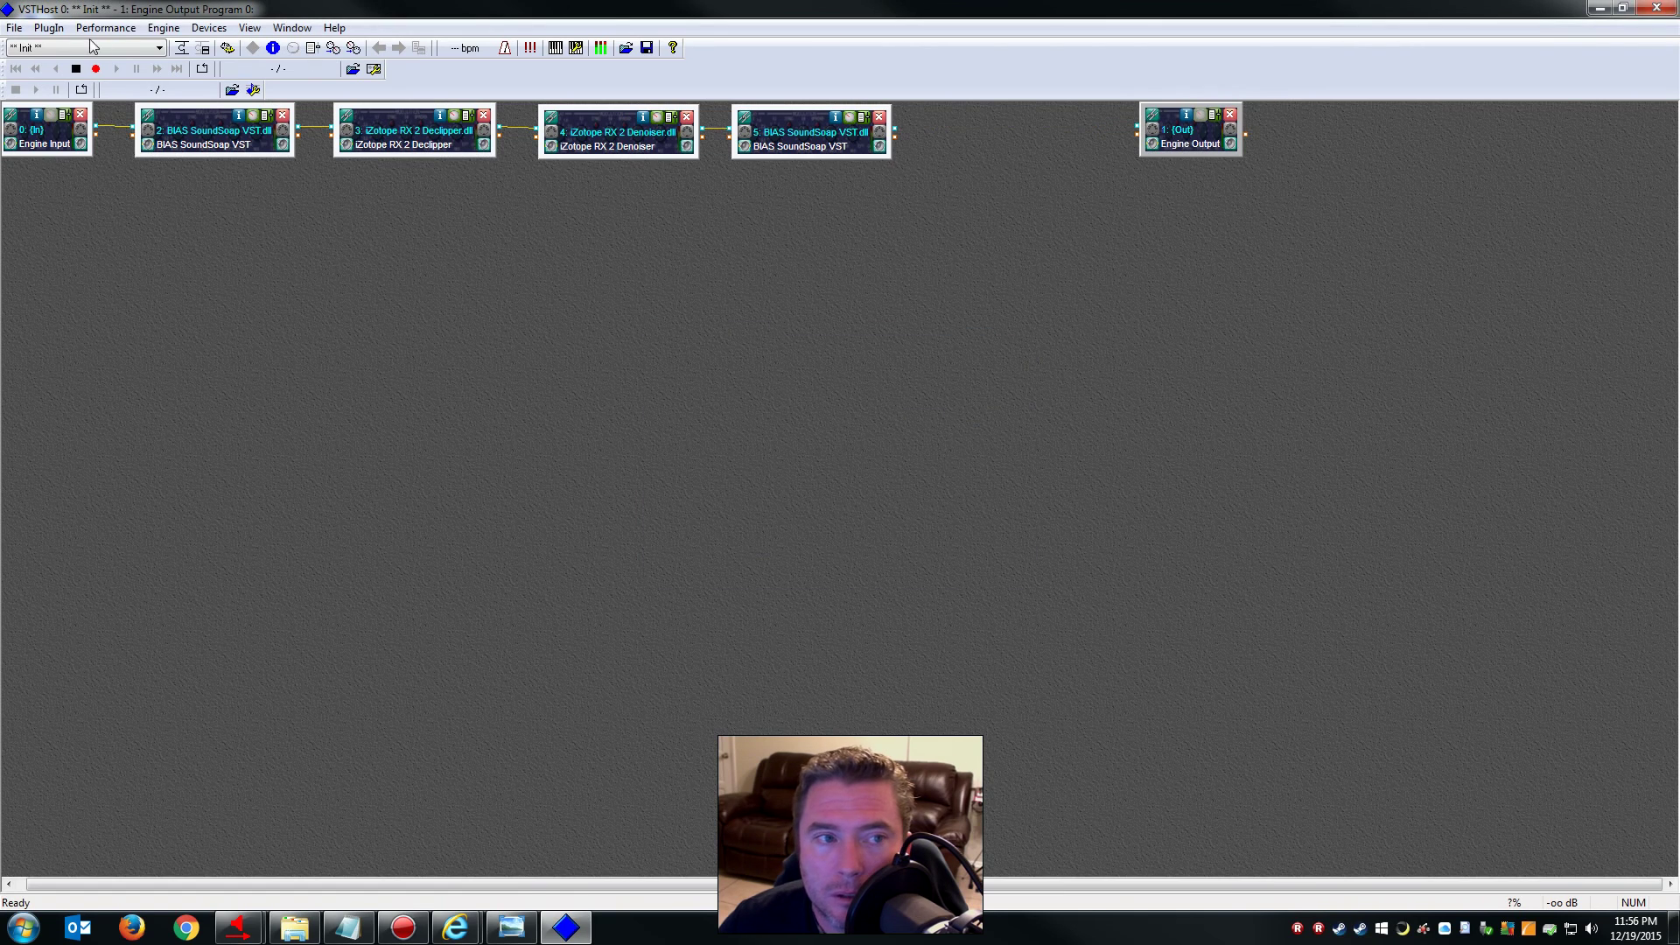
Load the Voxengo Marvel GEQ plug-in and place its block below the gap between the second SoundSoap and Engine Output
left_click(14, 27)
mouse_move(142, 236)
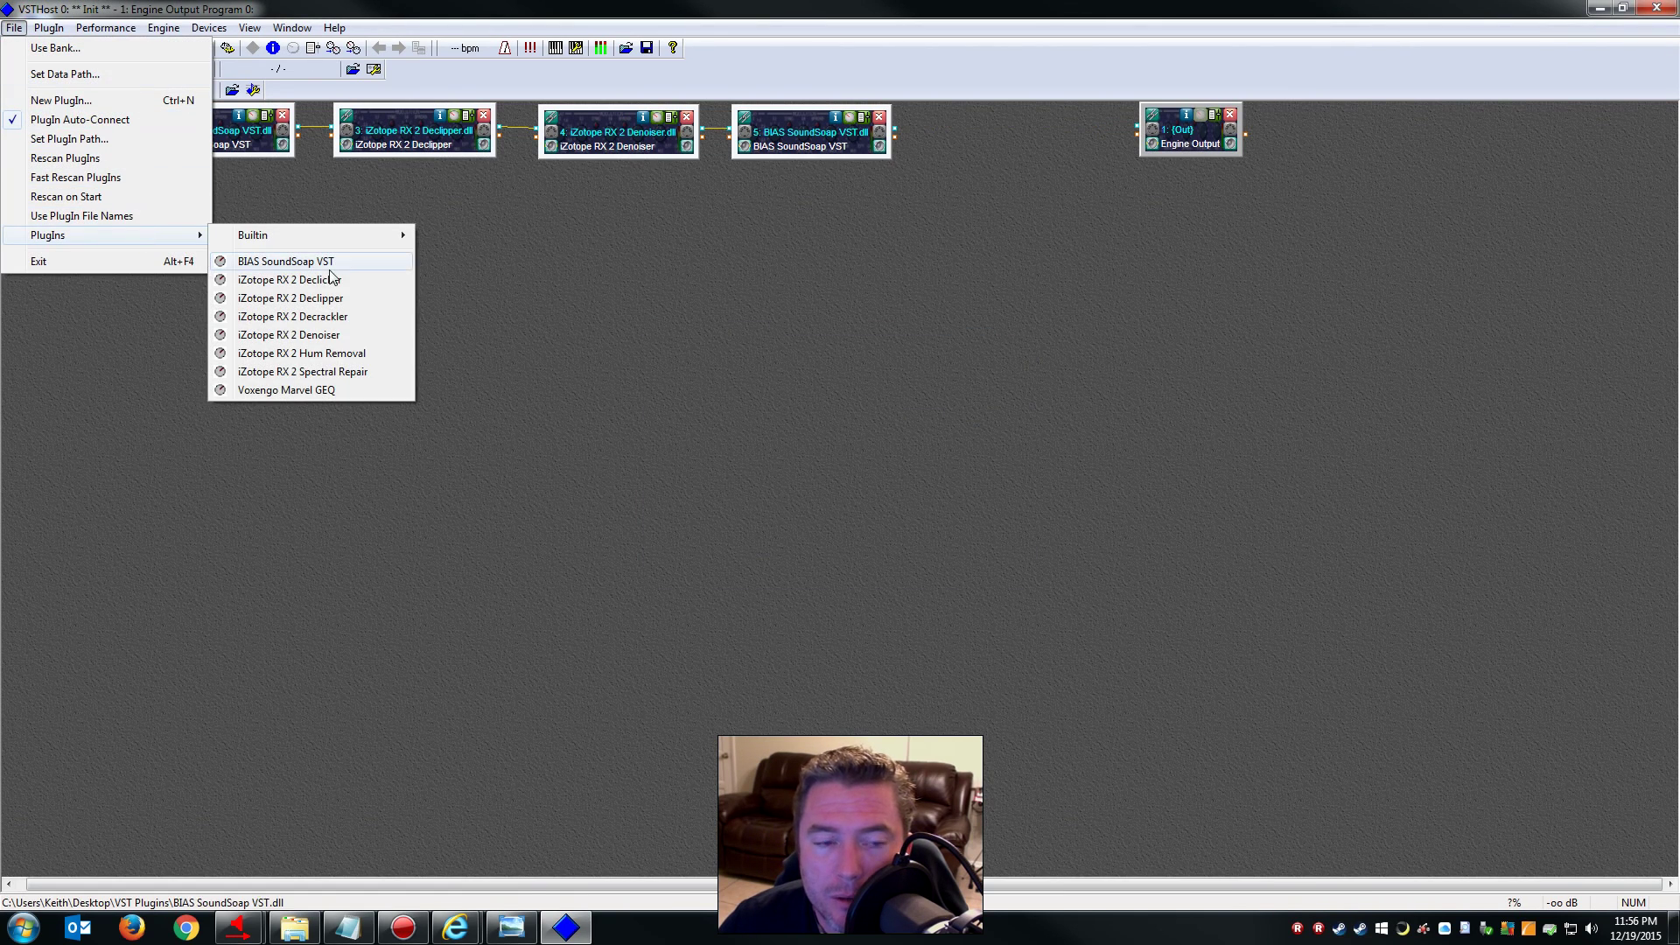
left_click(312, 391)
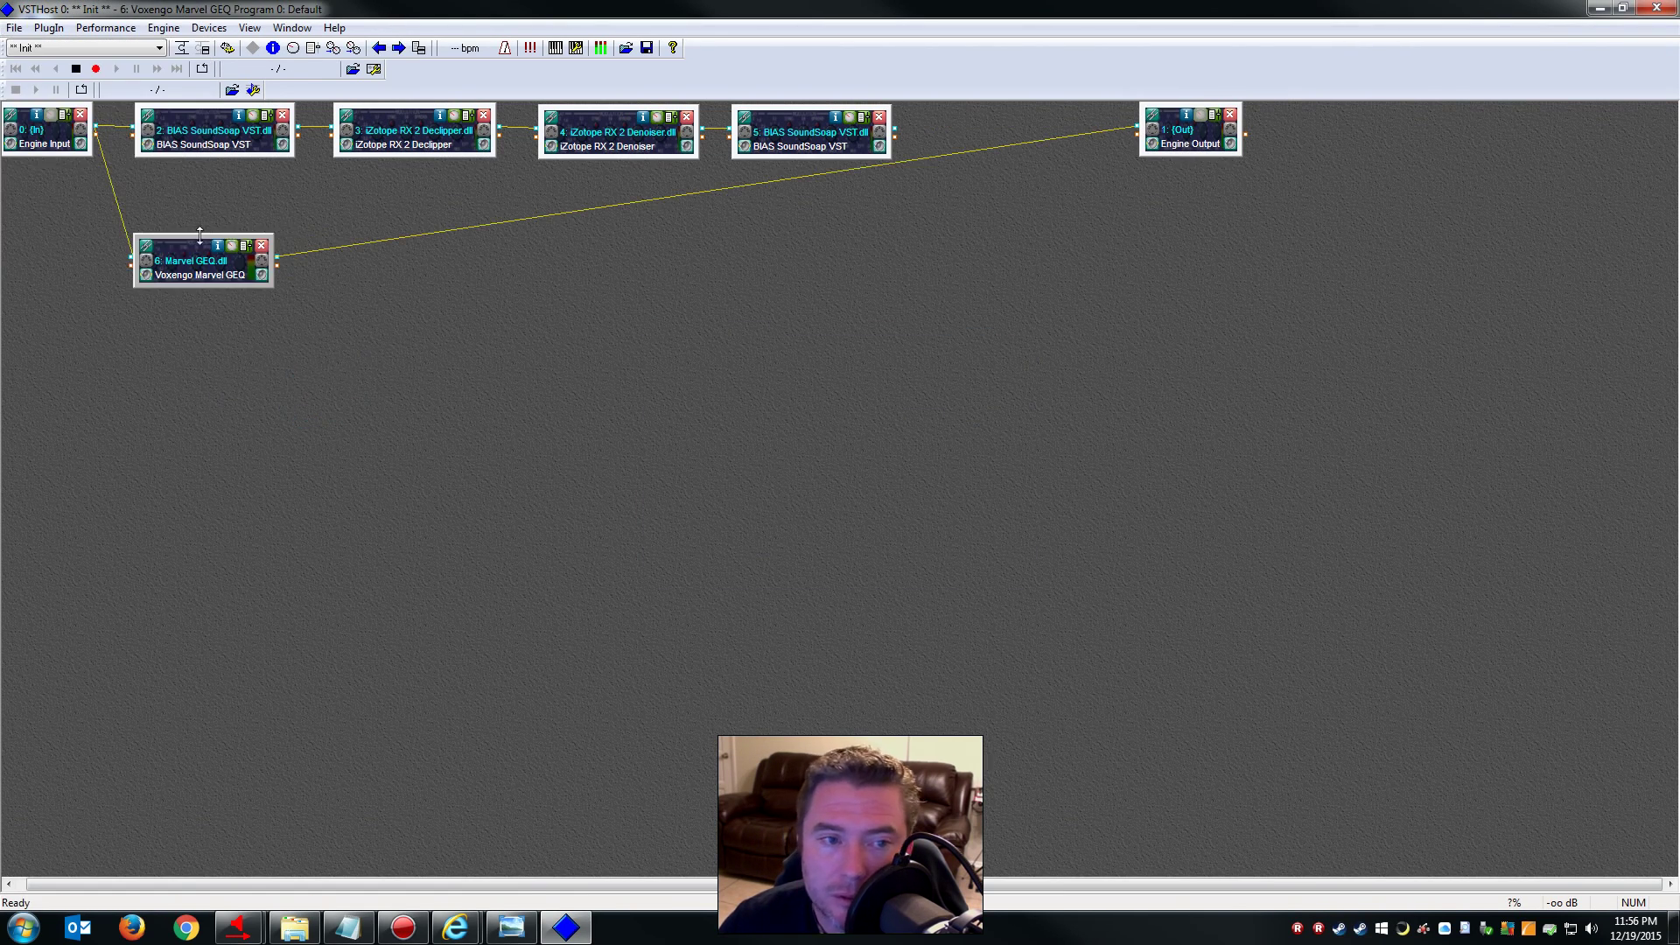
left_click_drag(200, 235, 940, 327)
Chain Voxengo Marvel GEQ after the second BIAS SoundSoap VST instead of Engine Input, and line its block up before Engine Output
left_click(884, 313)
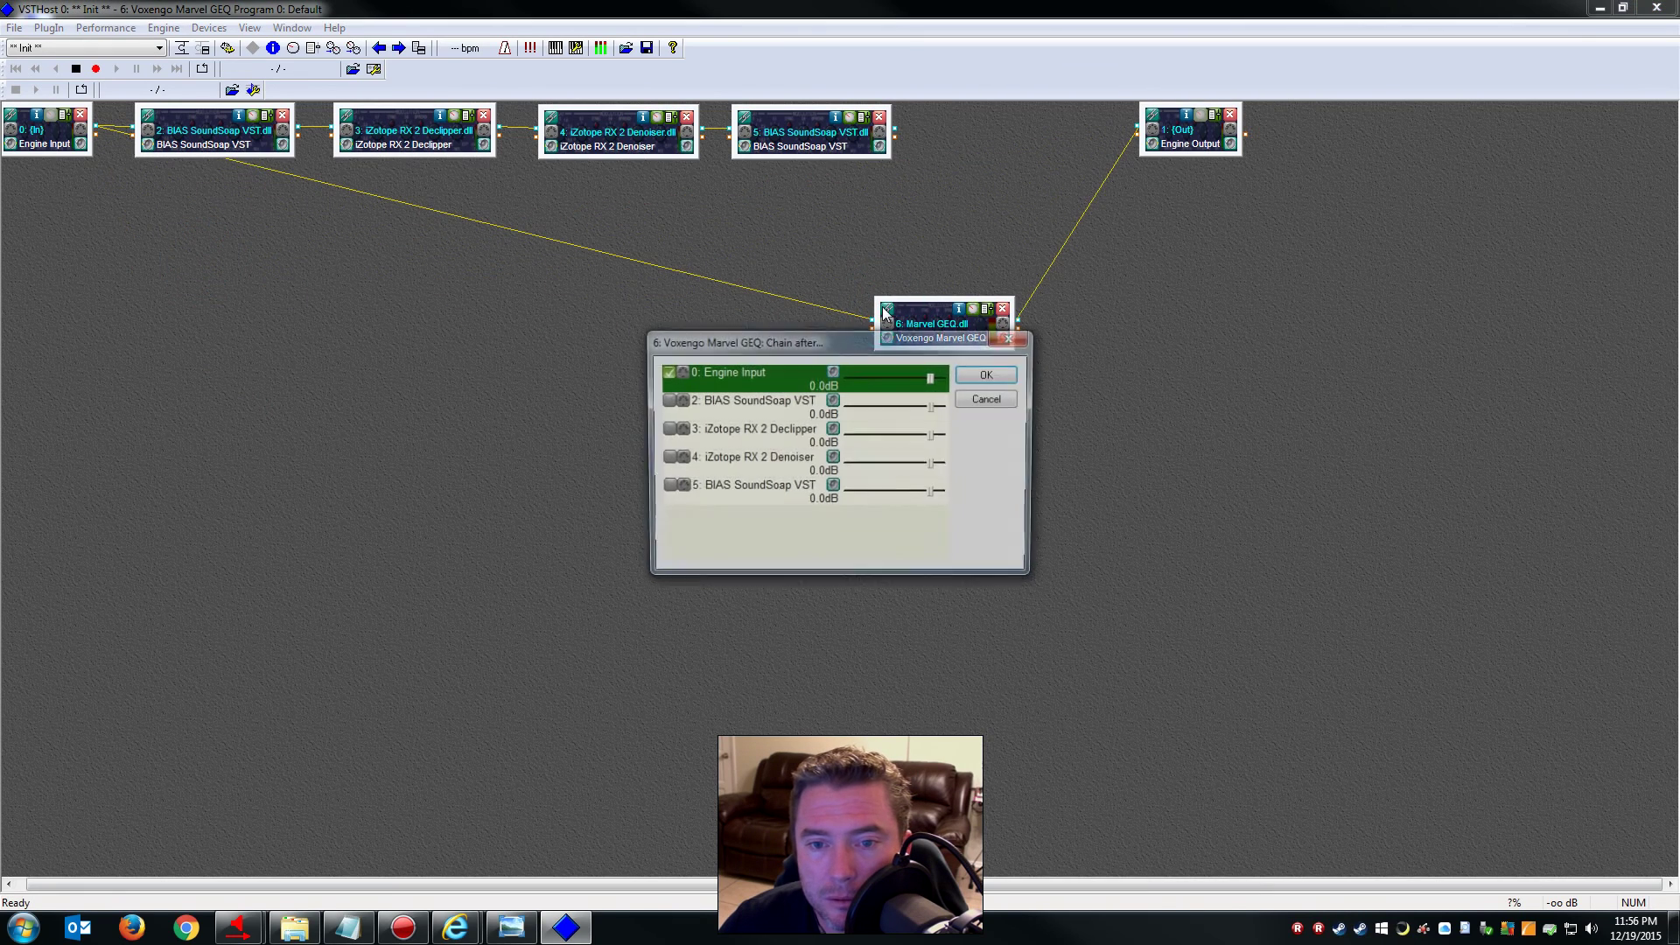
left_click(665, 371)
left_click(666, 487)
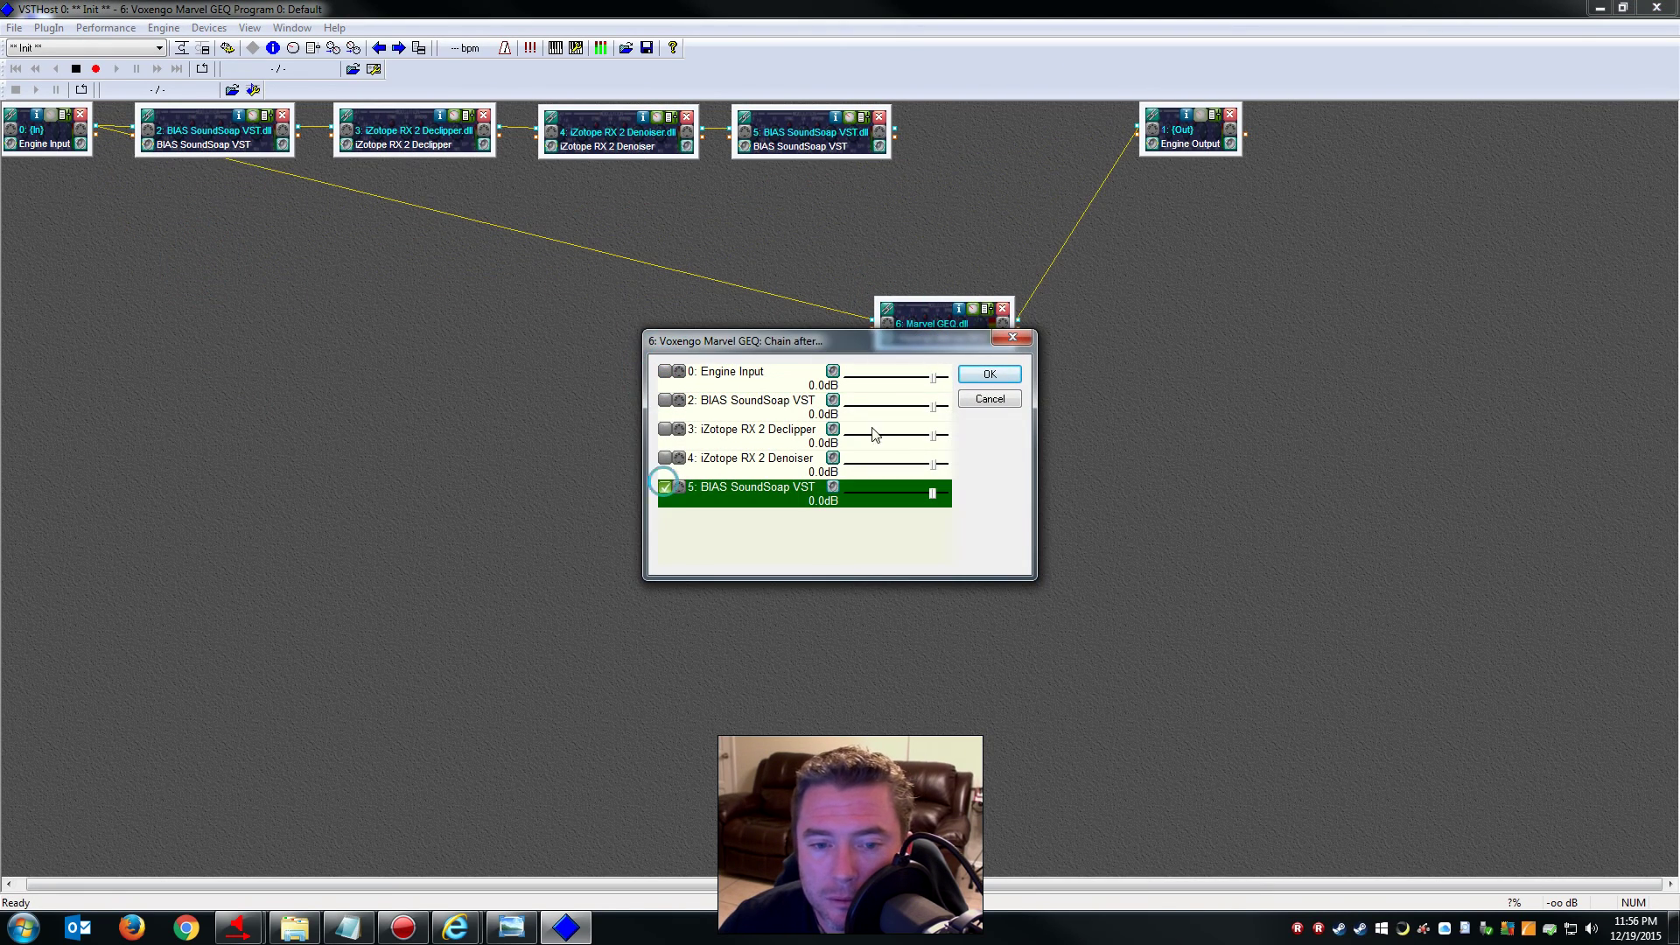
left_click(989, 374)
left_click_drag(922, 323, 999, 130)
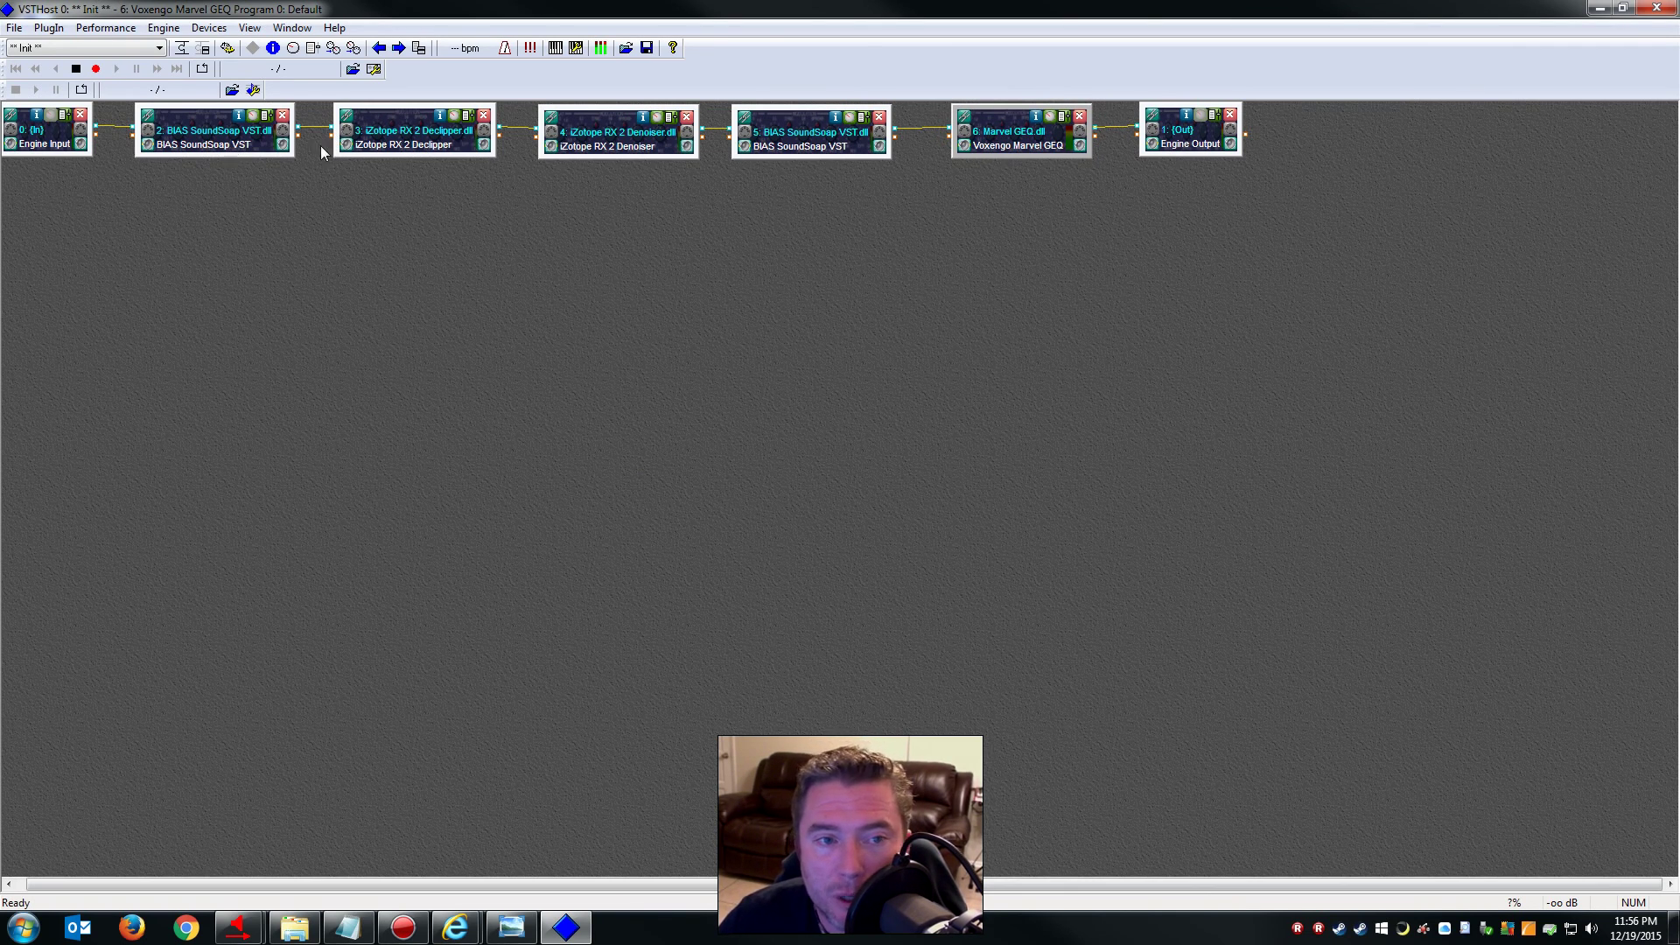
Open the editors of the first BIAS SoundSoap VST and the Declipper, and stack them with SoundSoap above the Declipper
left_click(253, 118)
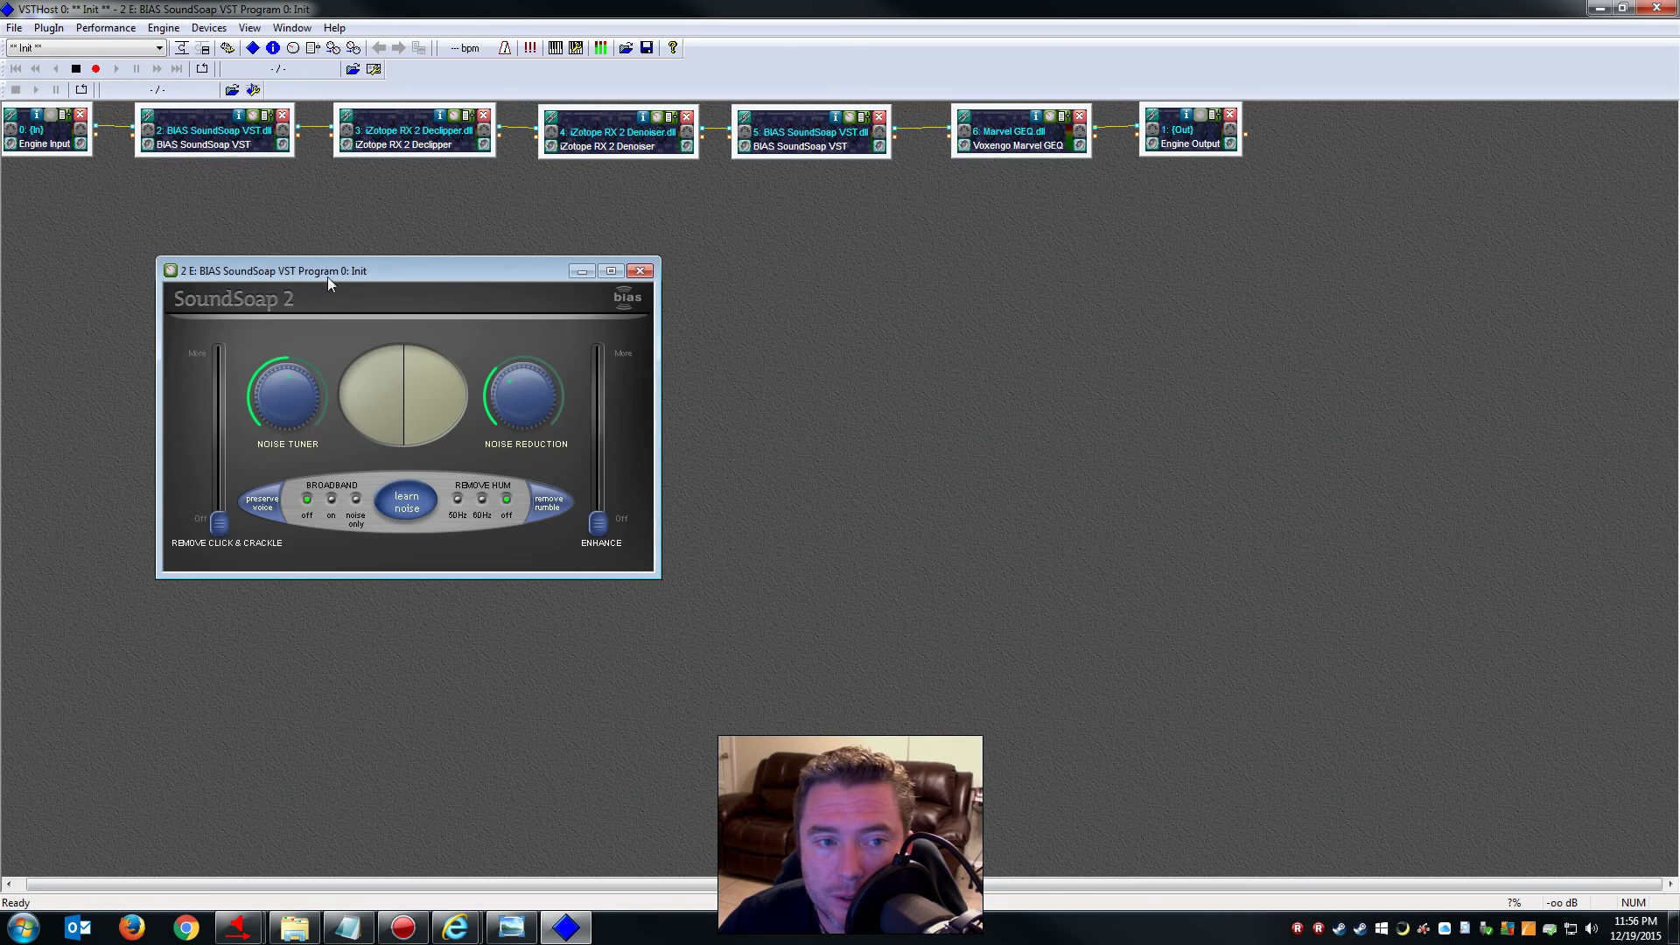
left_click_drag(424, 273, 269, 184)
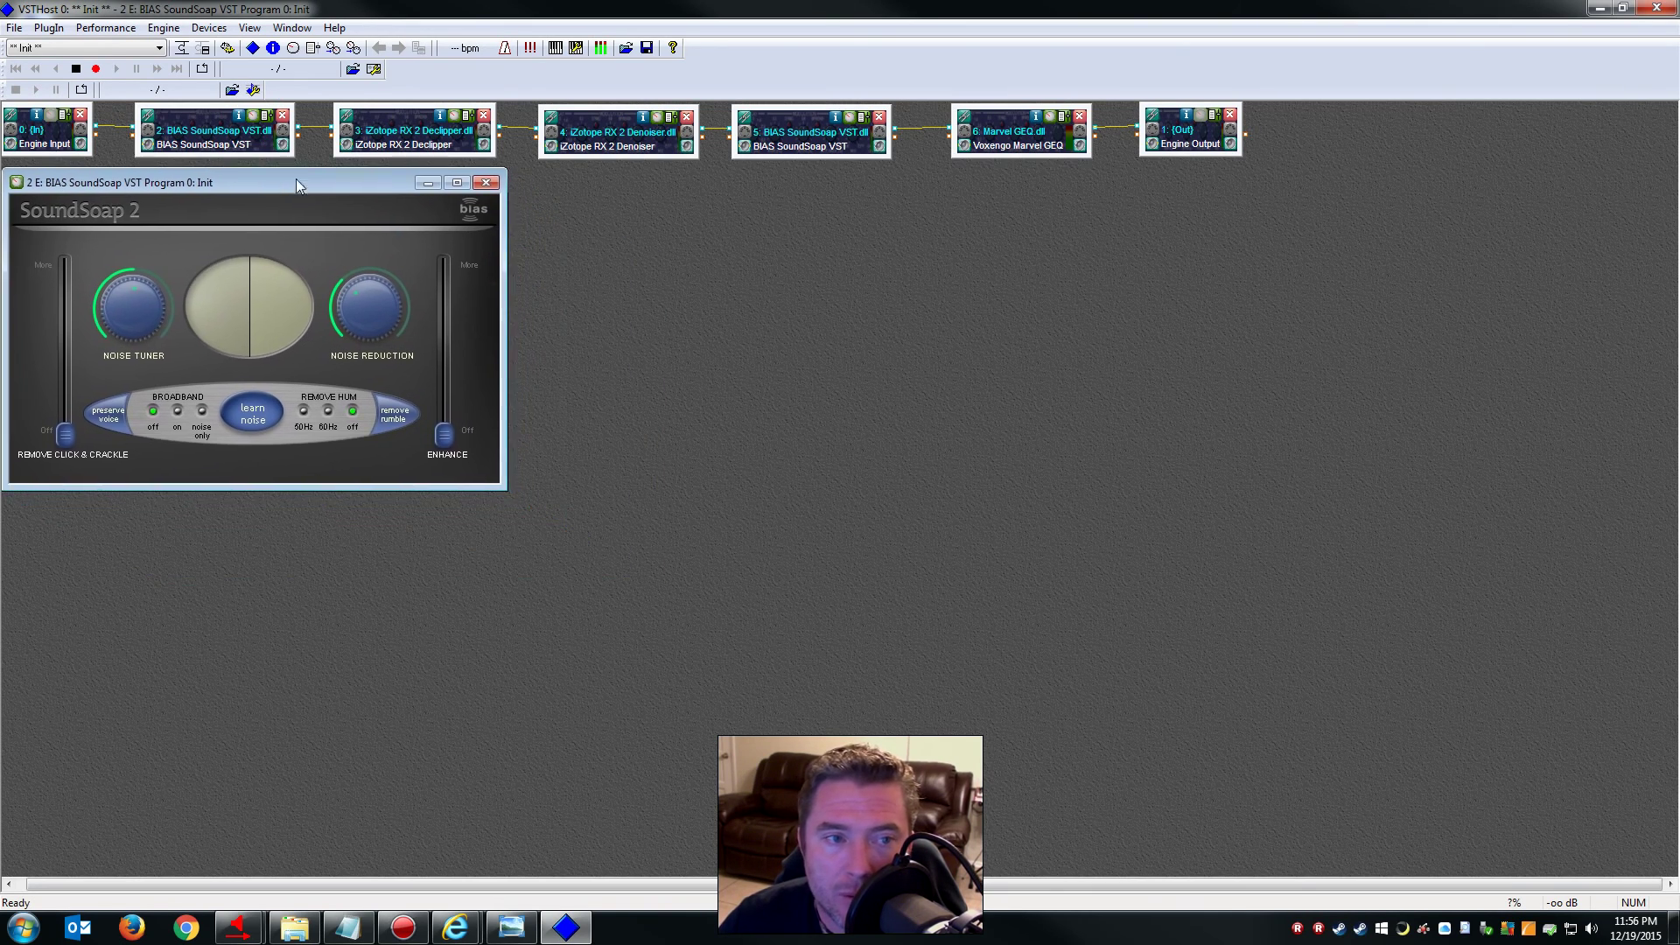
left_click(455, 119)
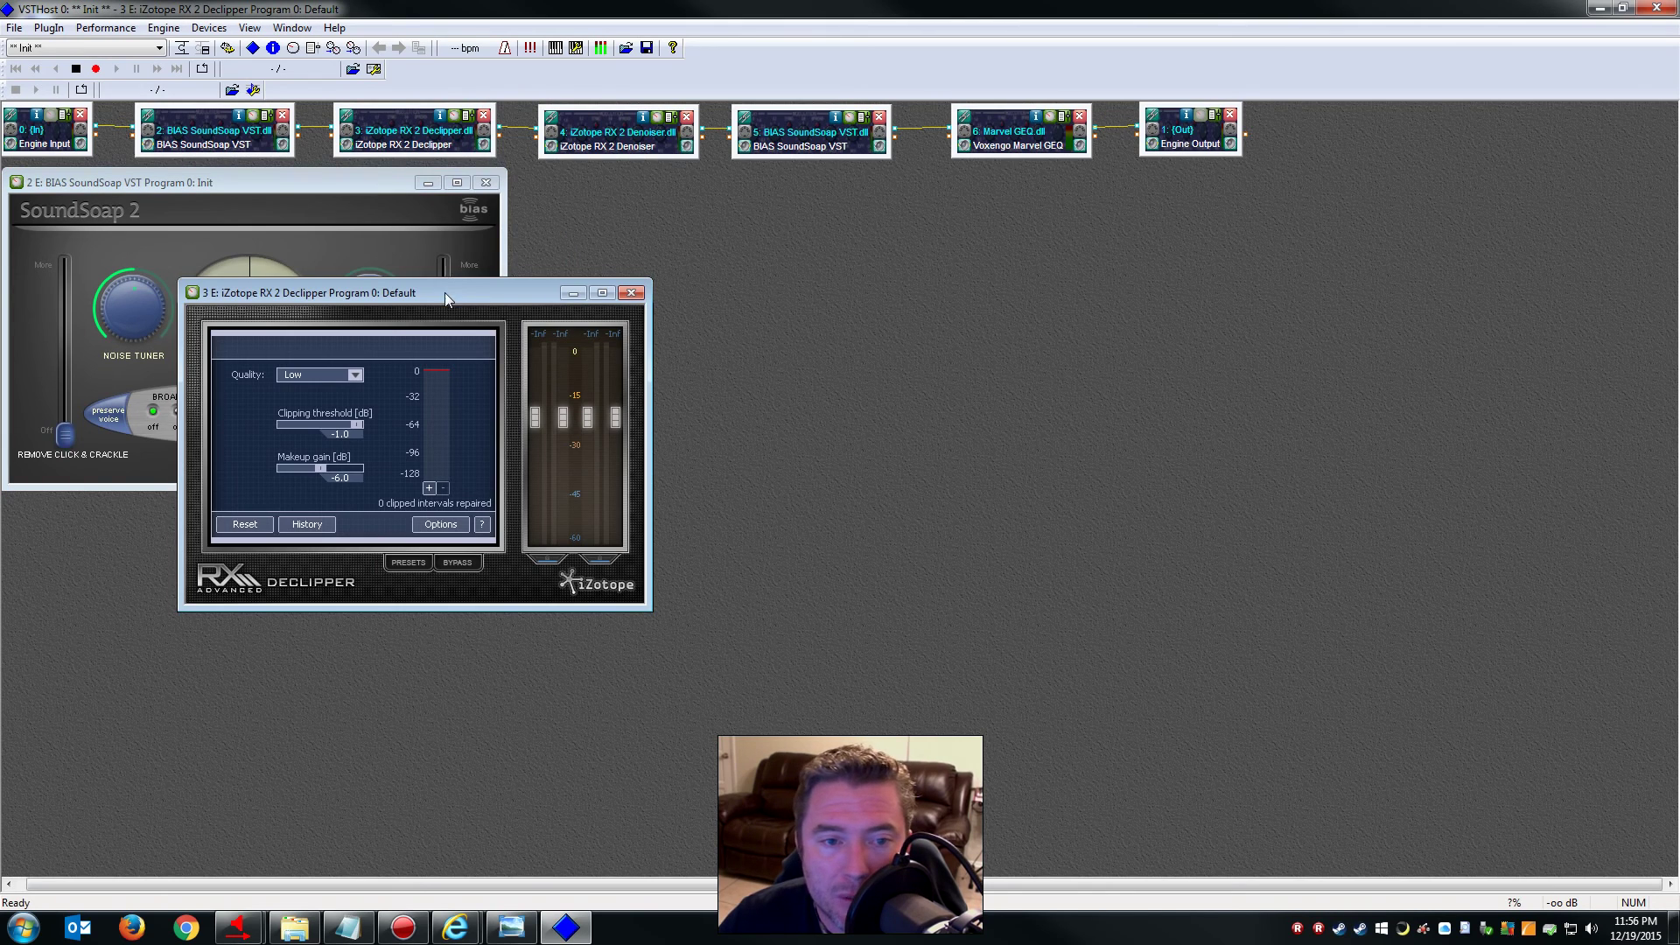
left_click_drag(444, 294, 289, 530)
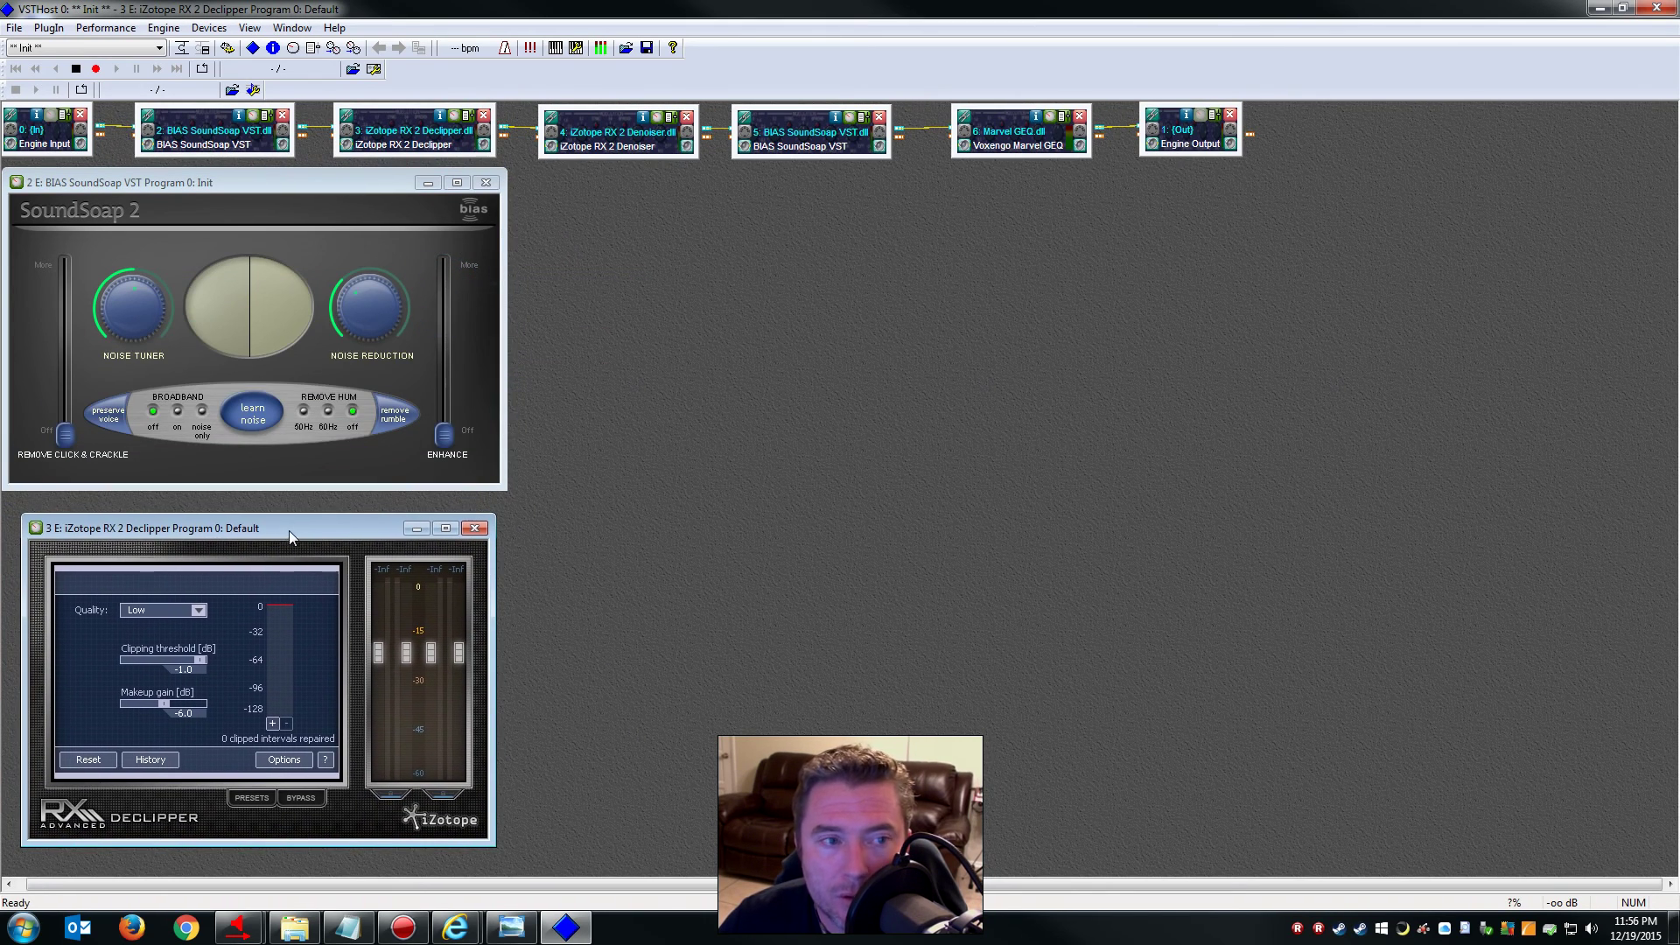
Open the Denoiser and second BIAS SoundSoap VST editors, placing the Denoiser beside the stacked editors and SoundSoap to its lower right
left_click(657, 117)
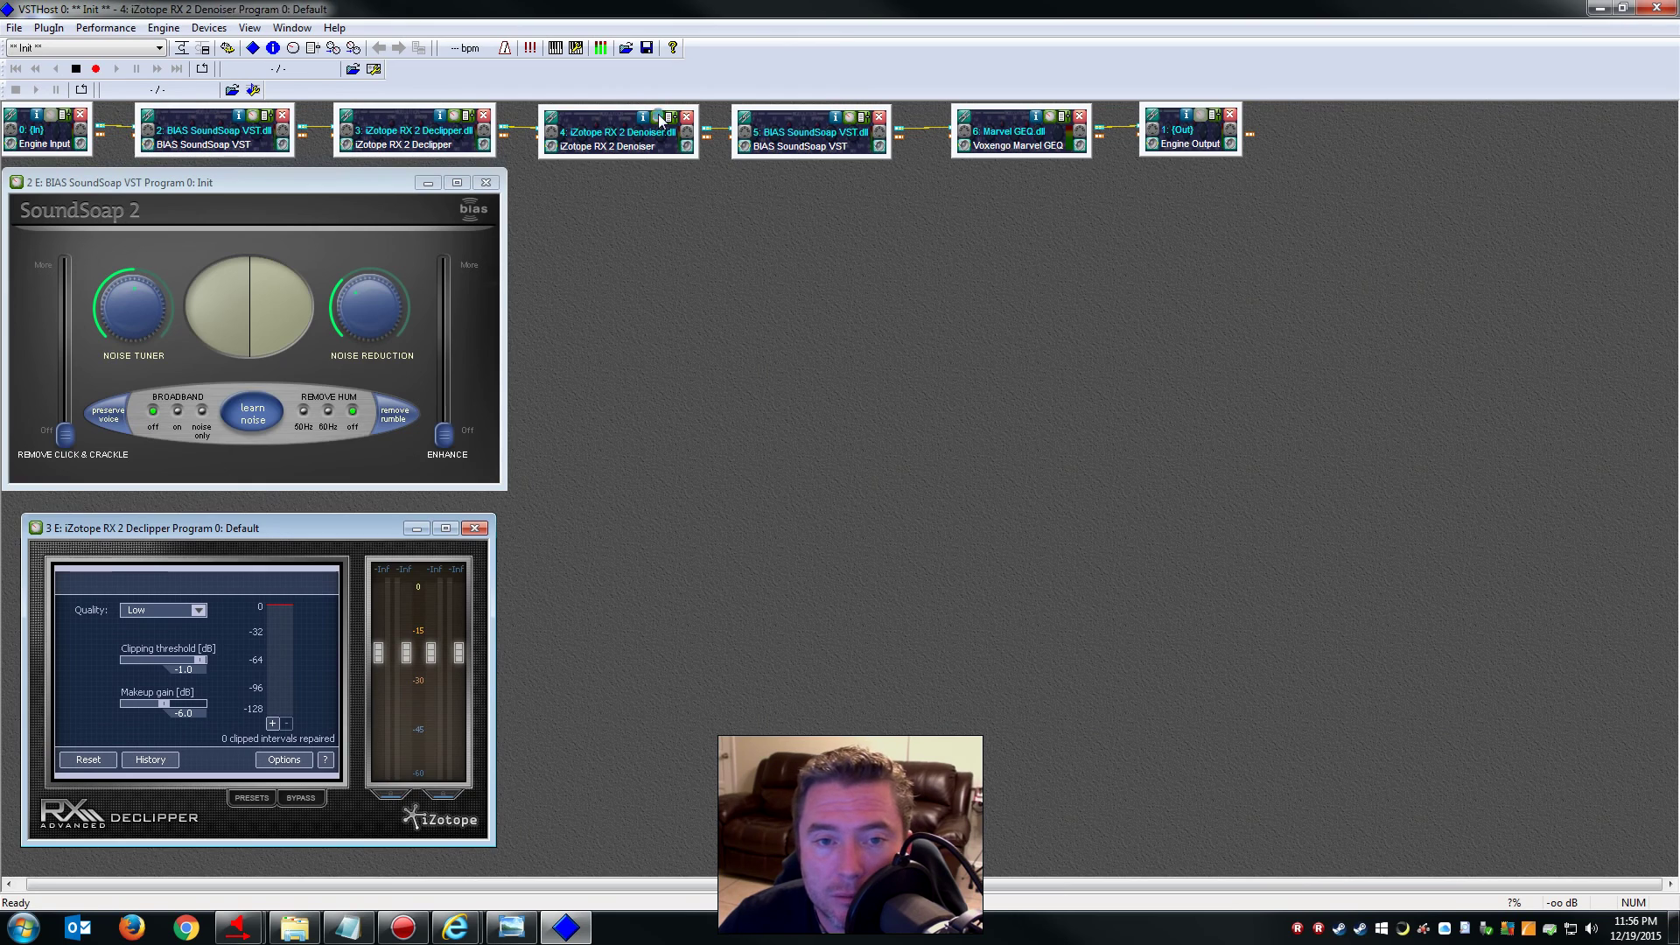
left_click_drag(538, 313, 845, 273)
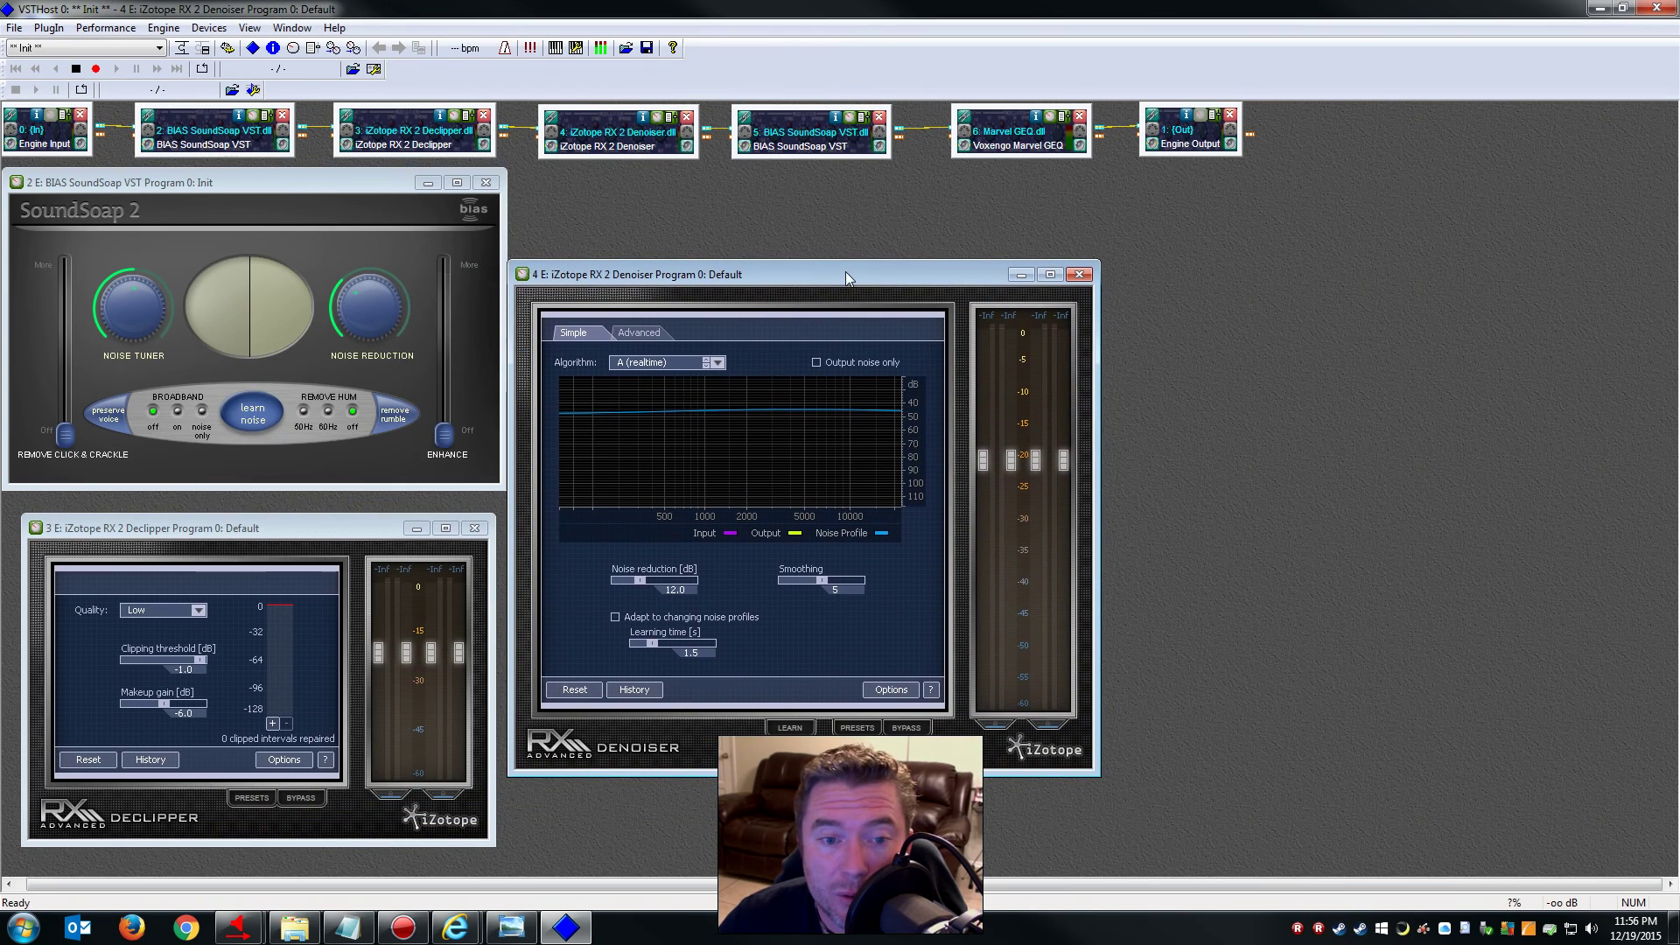
left_click(854, 122)
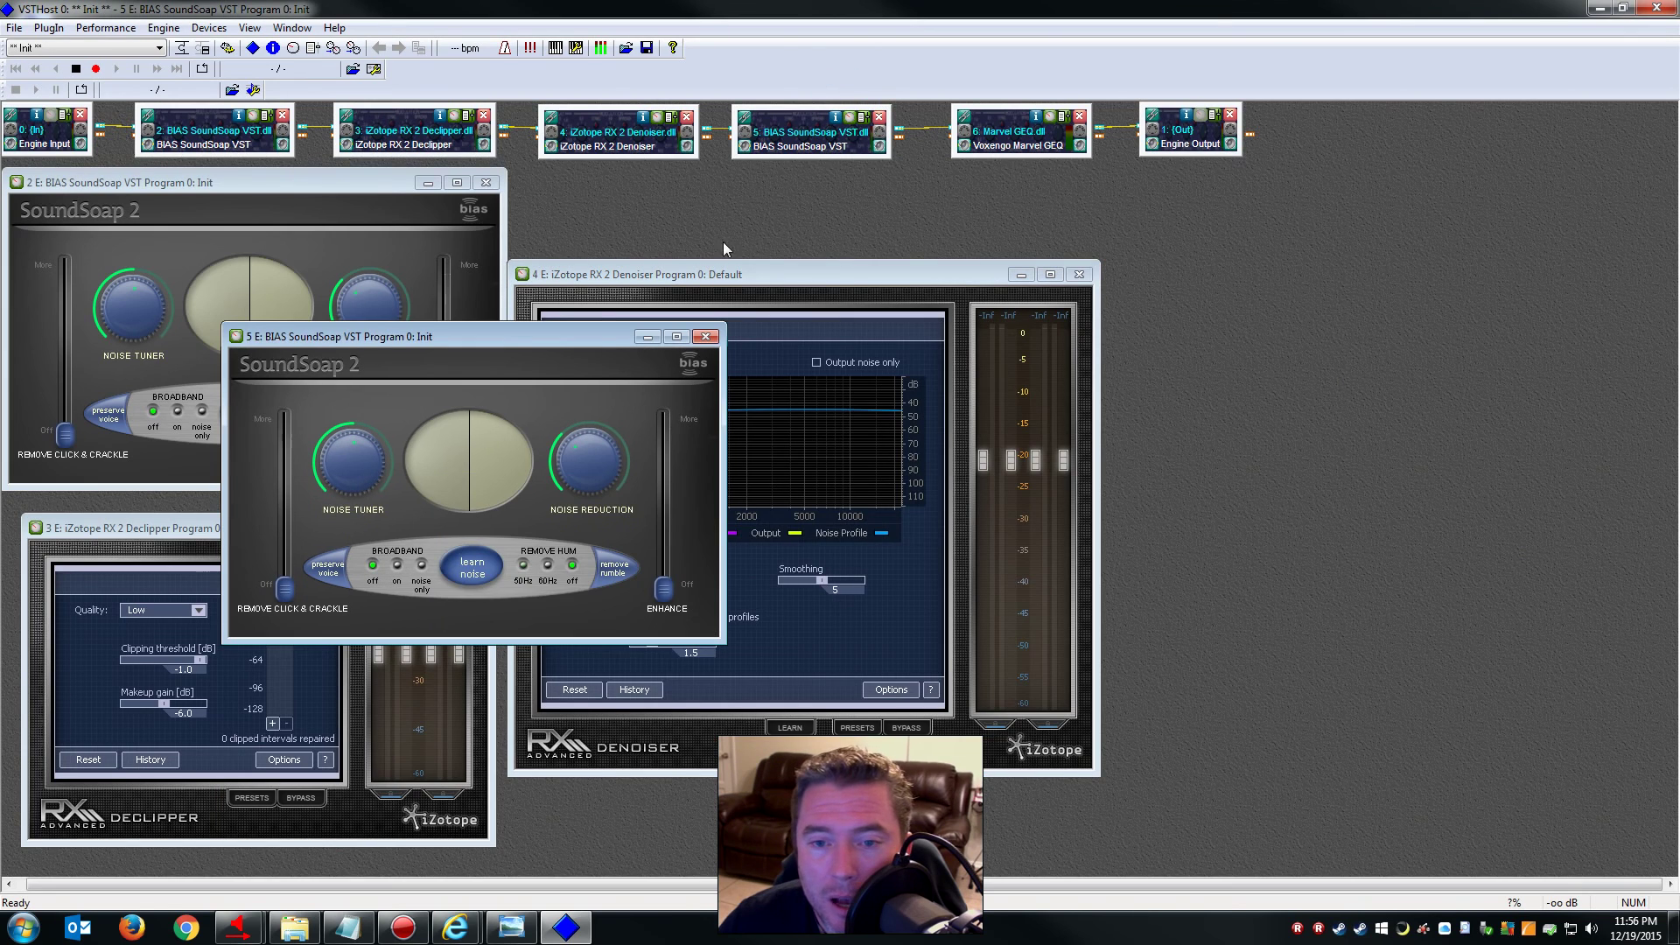
left_click_drag(513, 336, 1420, 567)
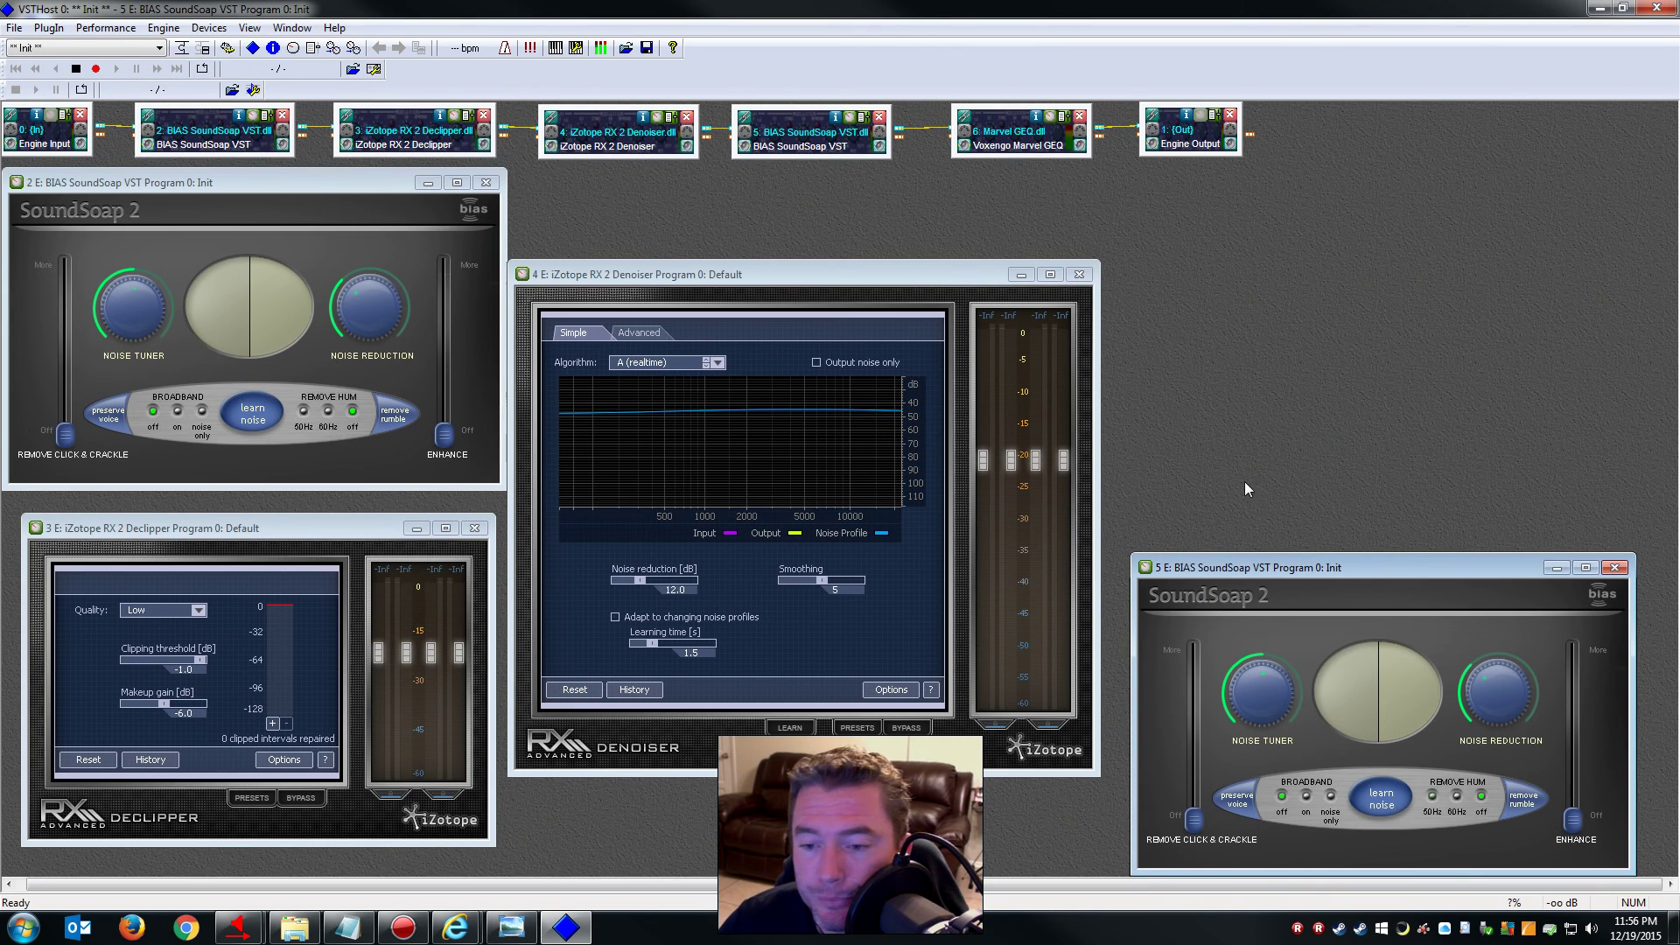
Open the Voxengo Marvel GEQ editor, place it above the second SoundSoap editor, and nudge the SoundSoap and Denoiser editors clear of it
left_click(1050, 117)
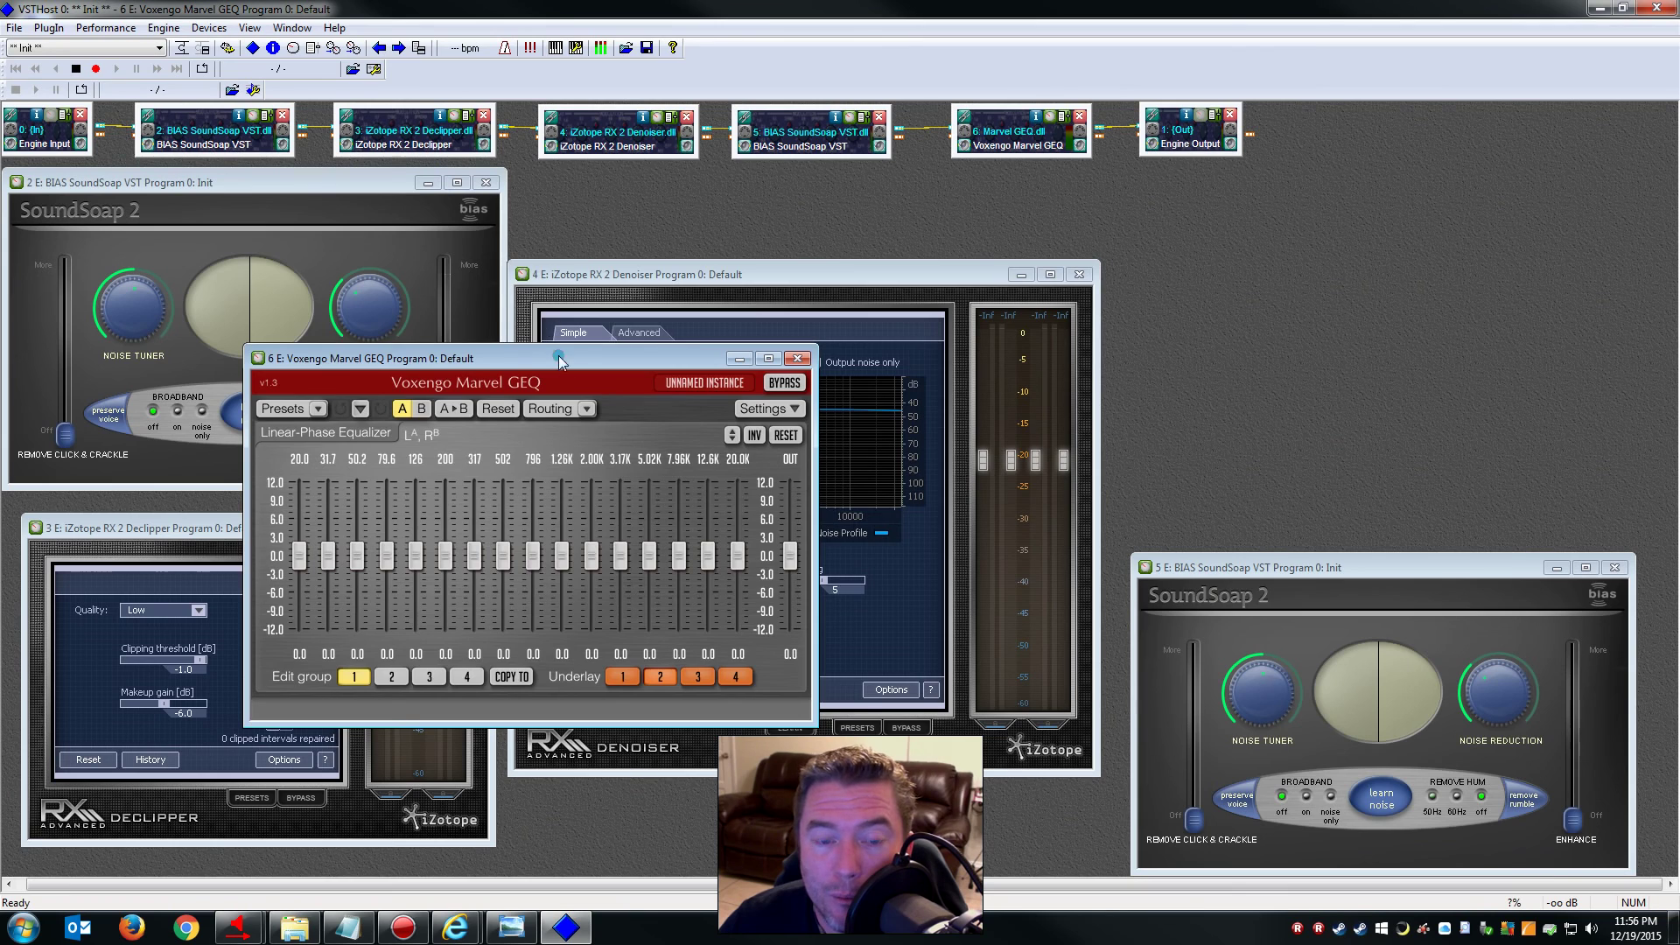
left_click_drag(560, 361, 1413, 184)
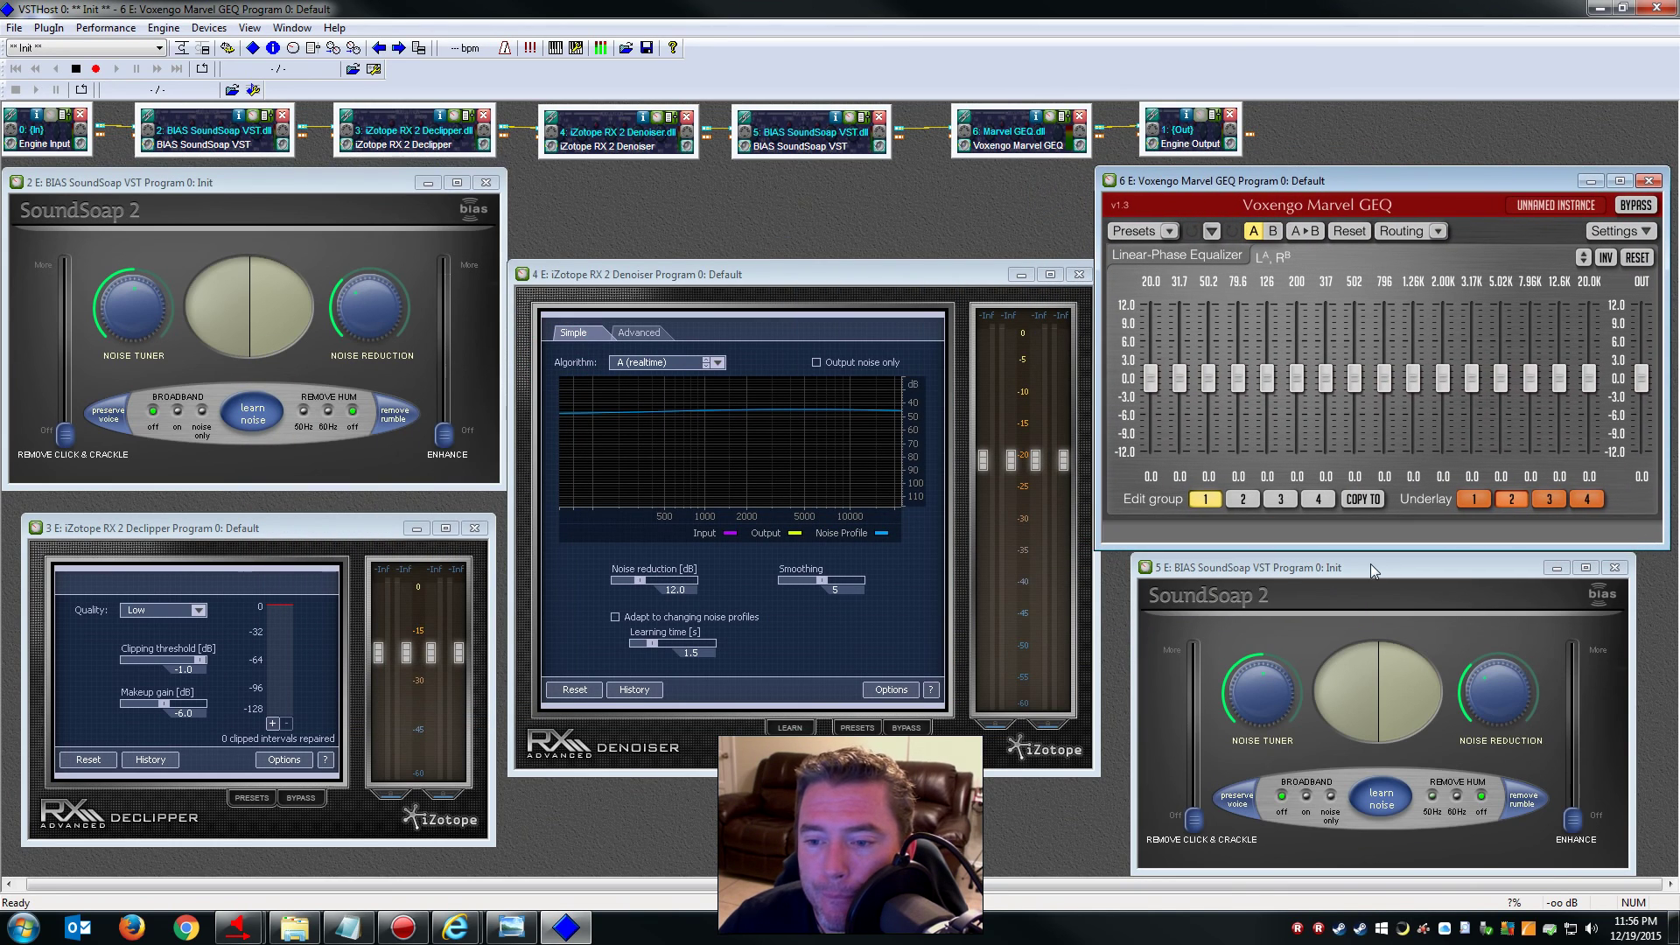
left_click_drag(1370, 570, 1376, 571)
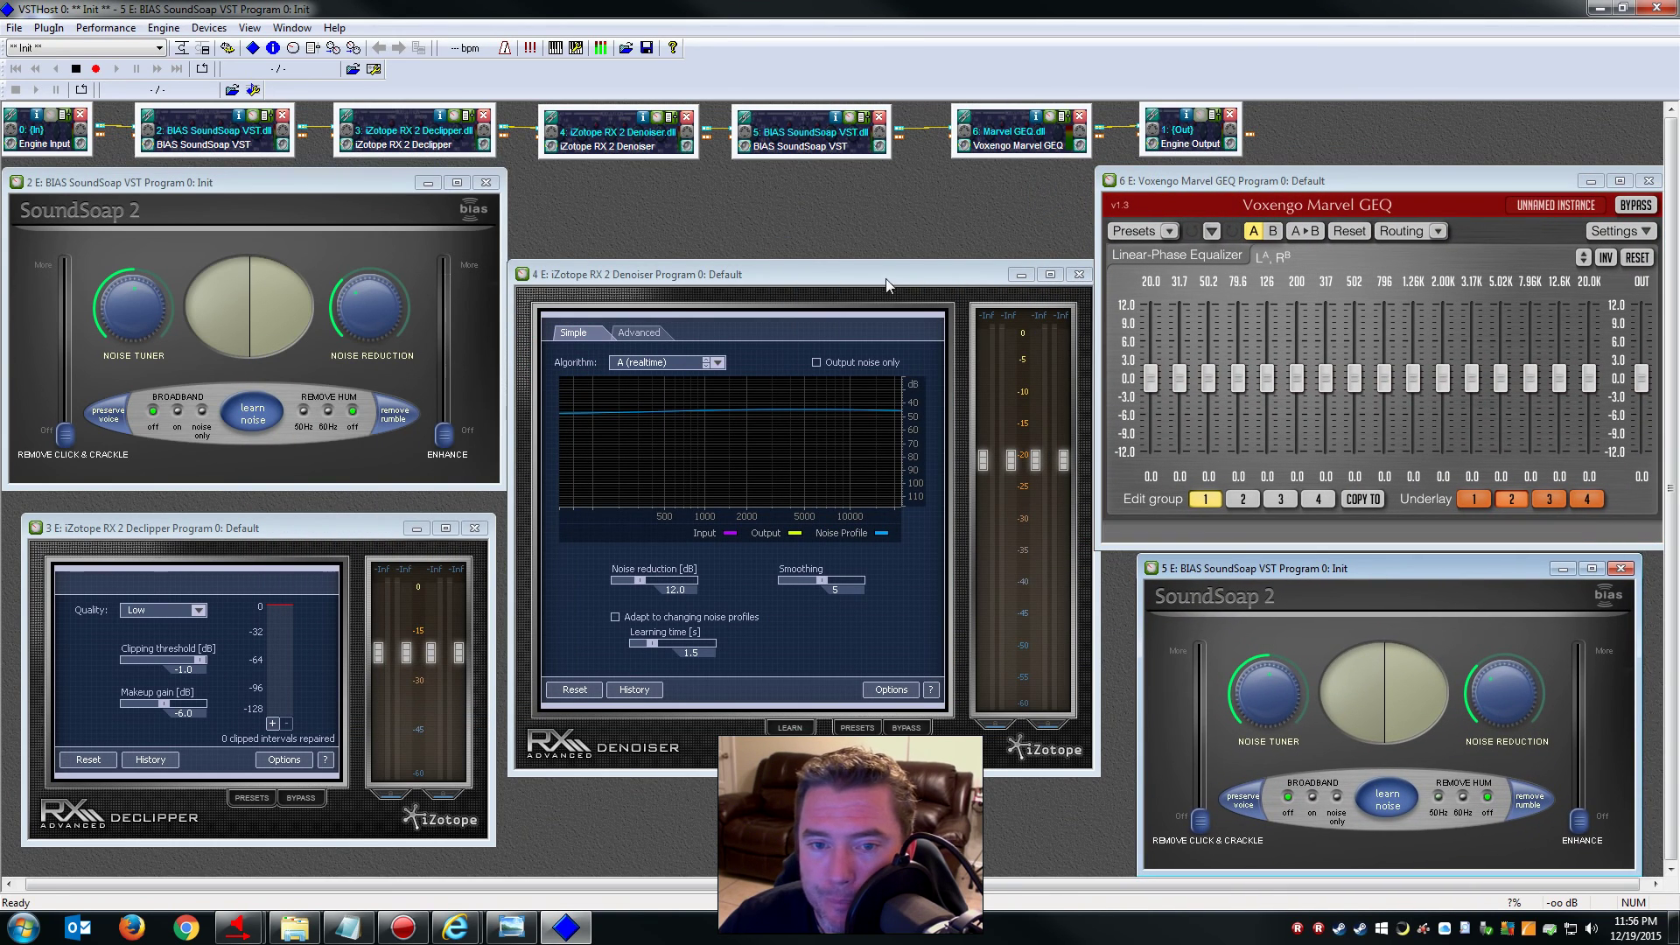
left_click_drag(886, 278, 881, 282)
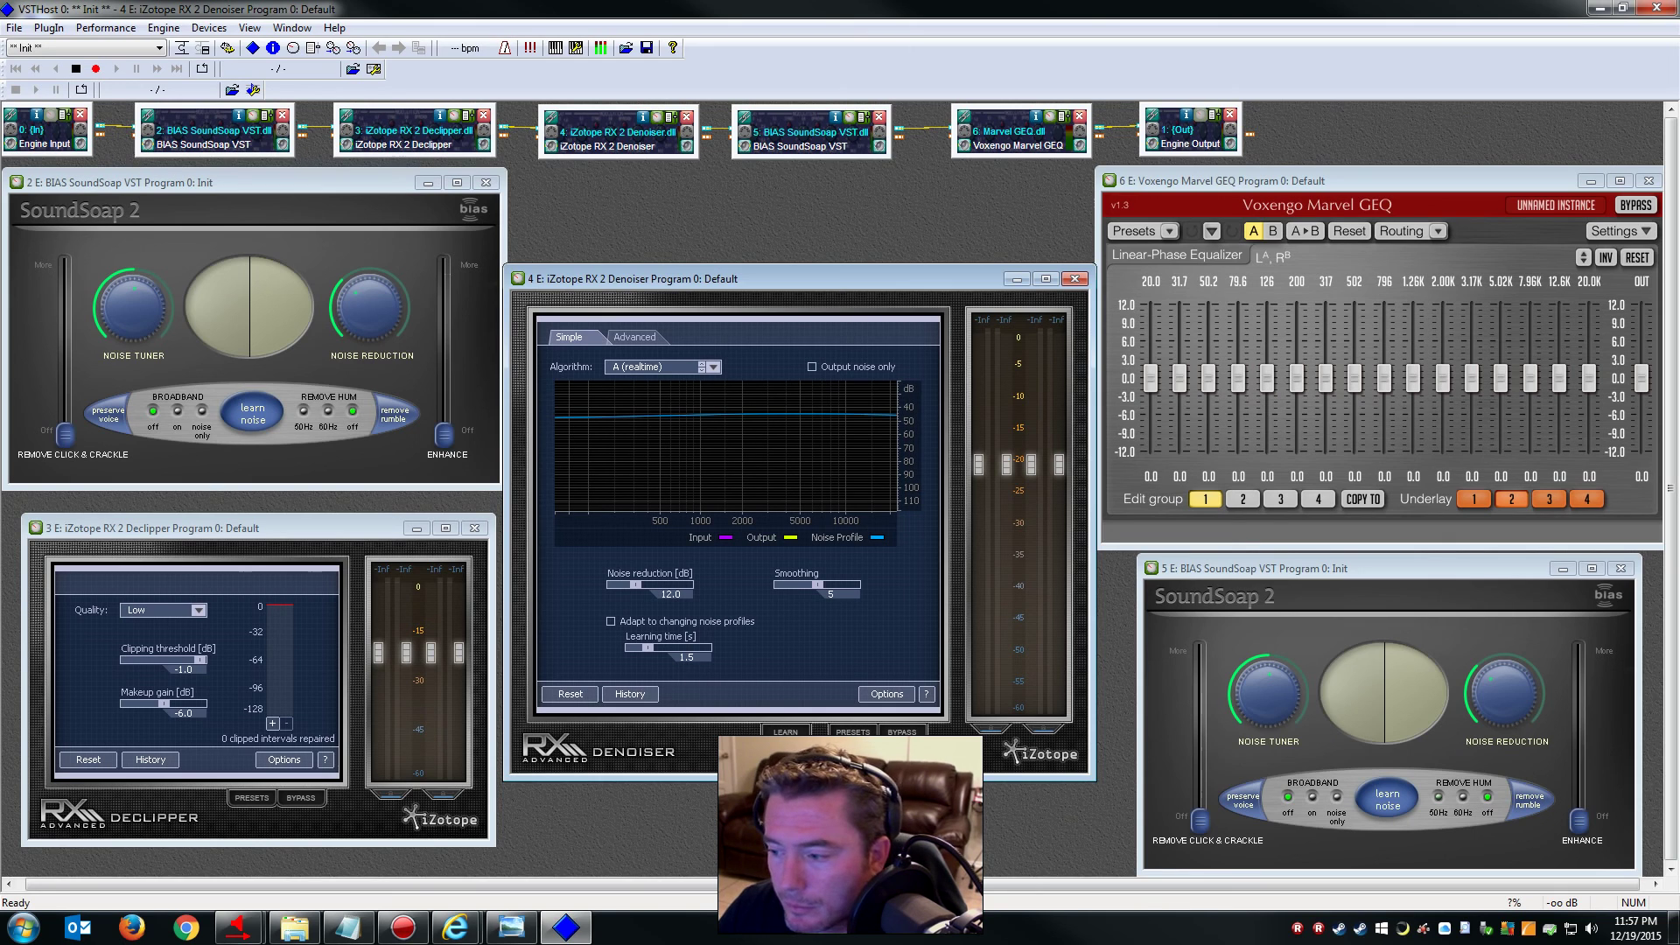
With the audio engine started, raise the Voxengo Marvel GEQ output to 11.4 dB and learn the noise in the first SoundSoap
left_click(228, 48)
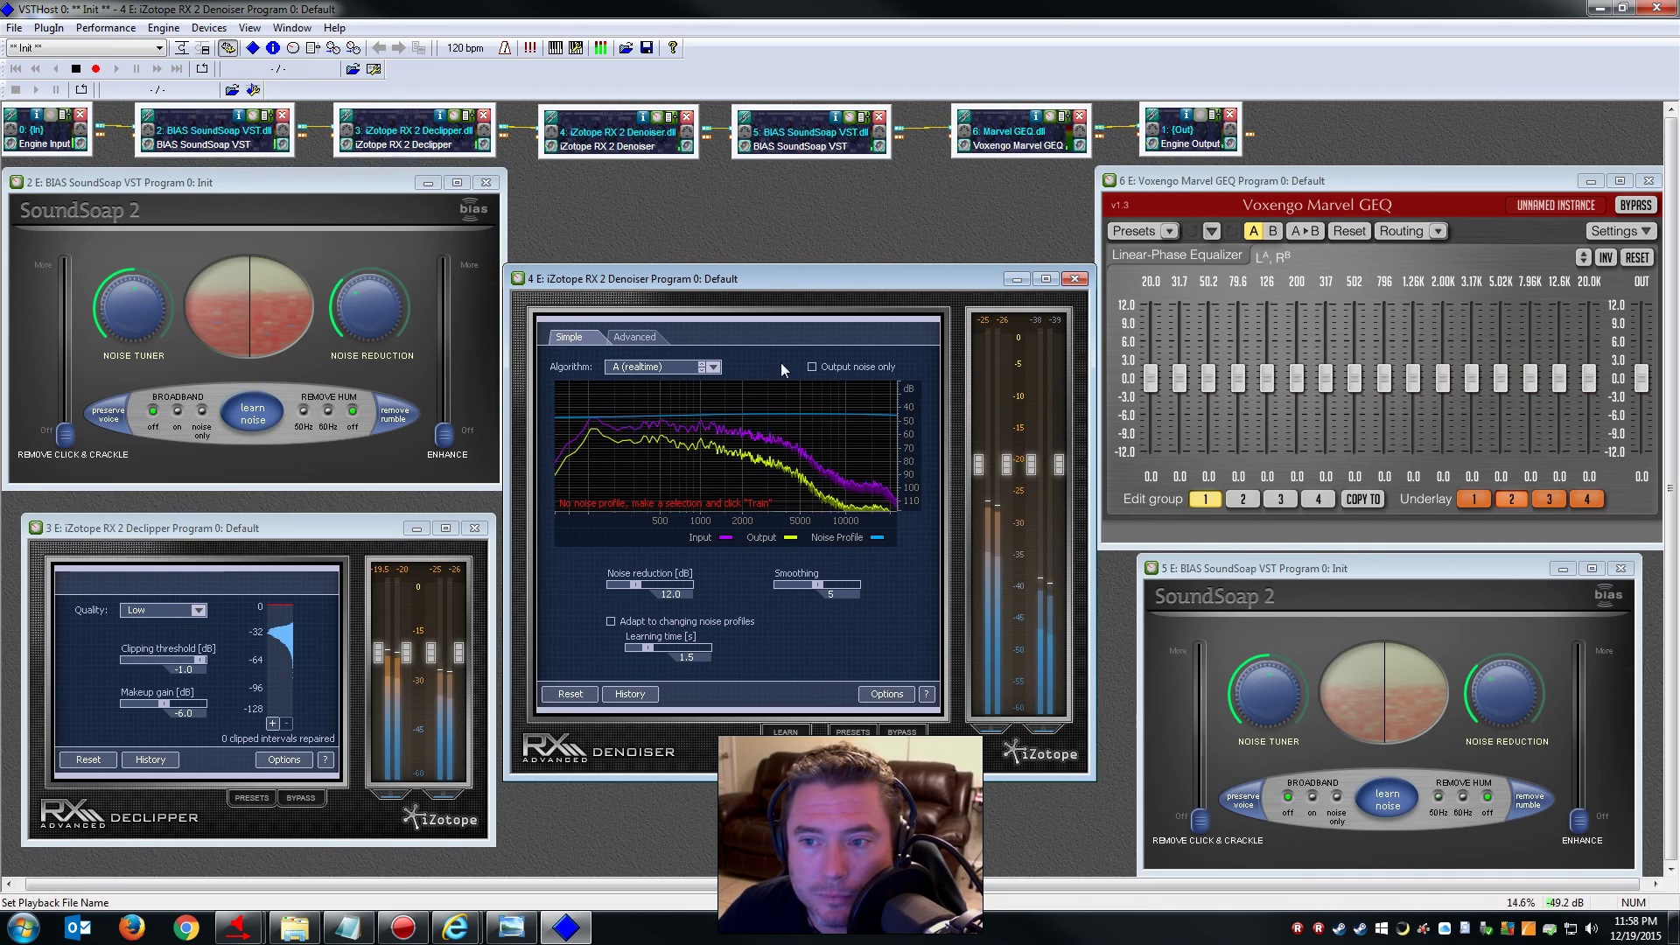
left_click_drag(1642, 378, 1641, 308)
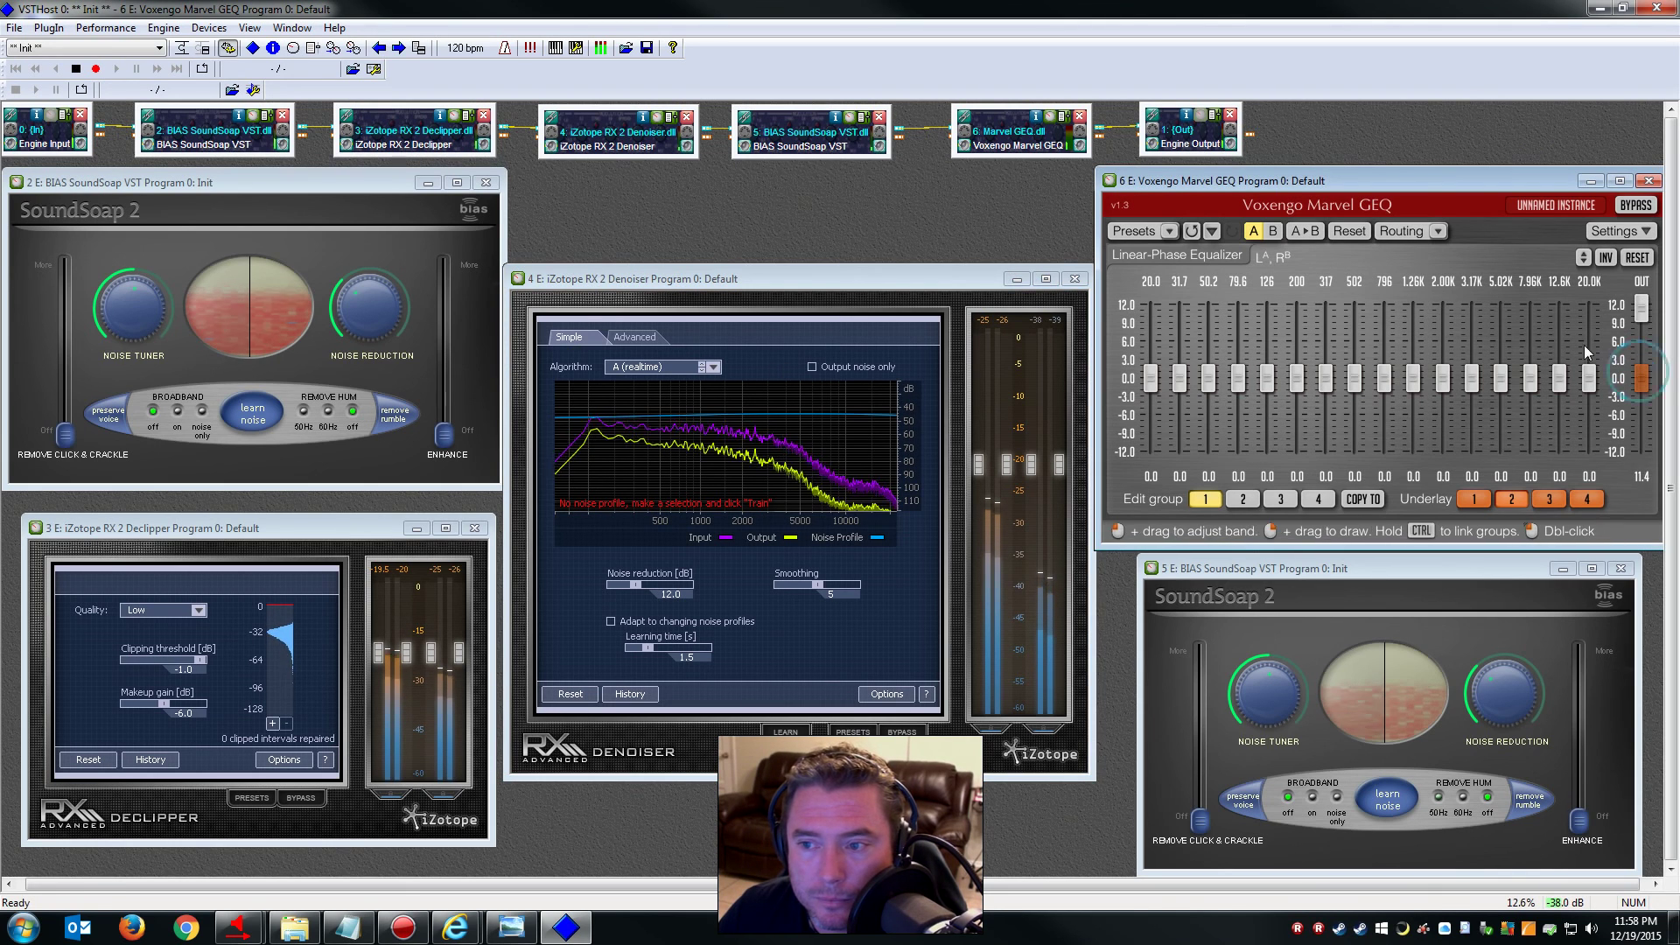
left_click(267, 421)
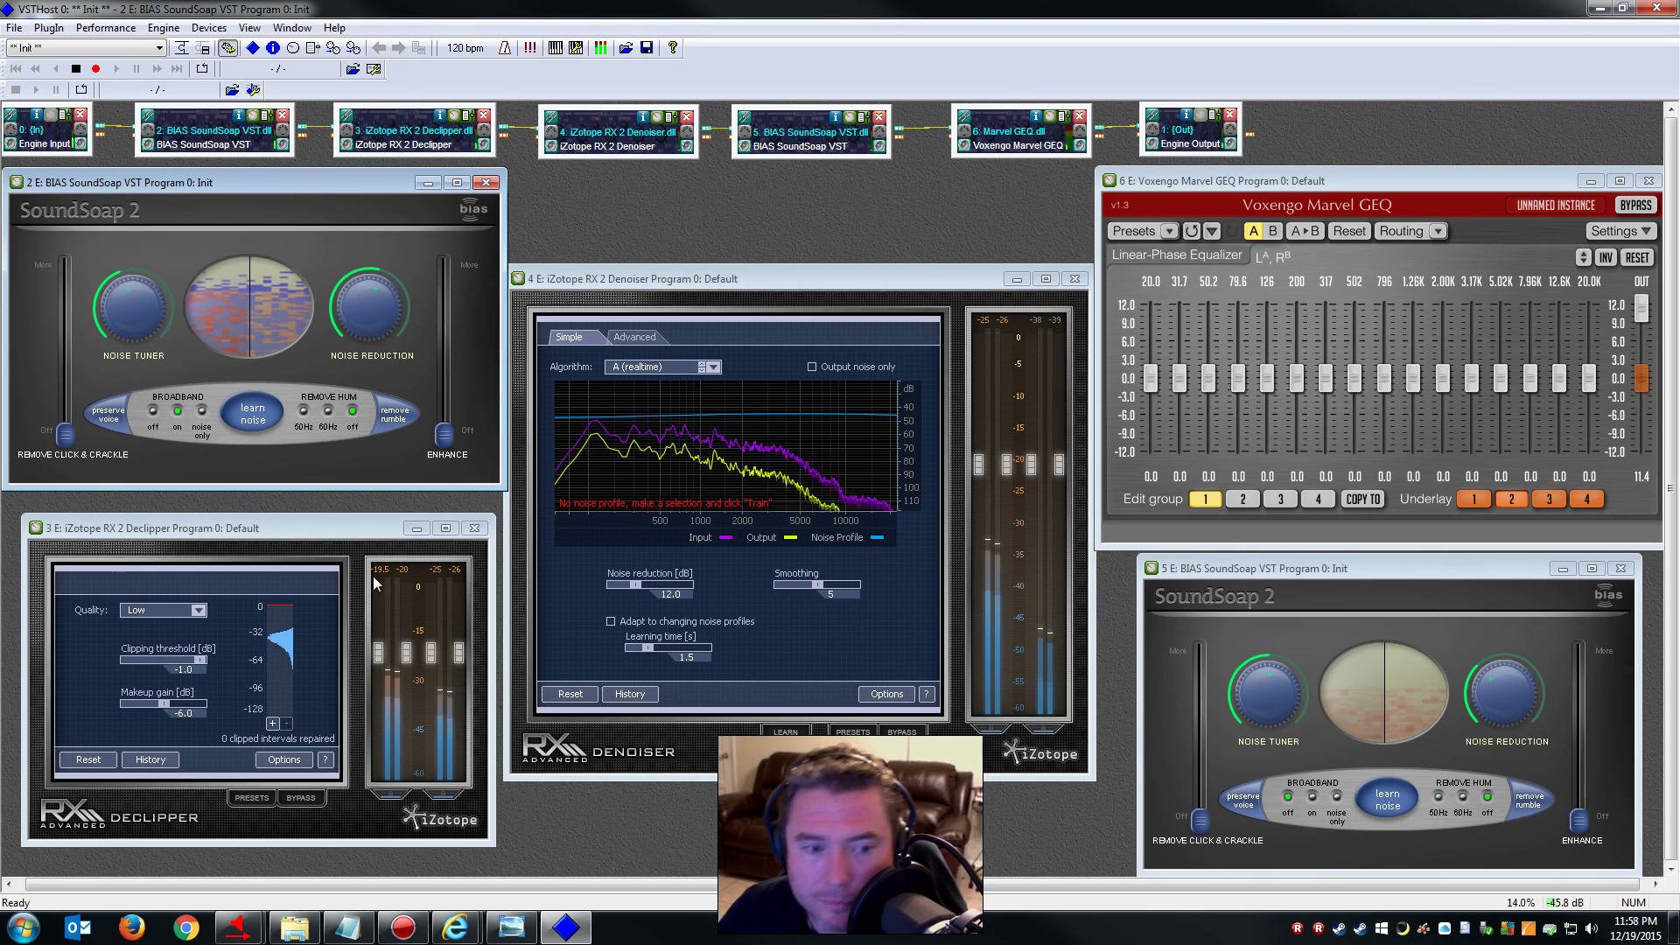
Raise the Declipper's input and output gain levels, and set its clipping threshold to -21.8 dB
left_click_drag(406, 652, 457, 632)
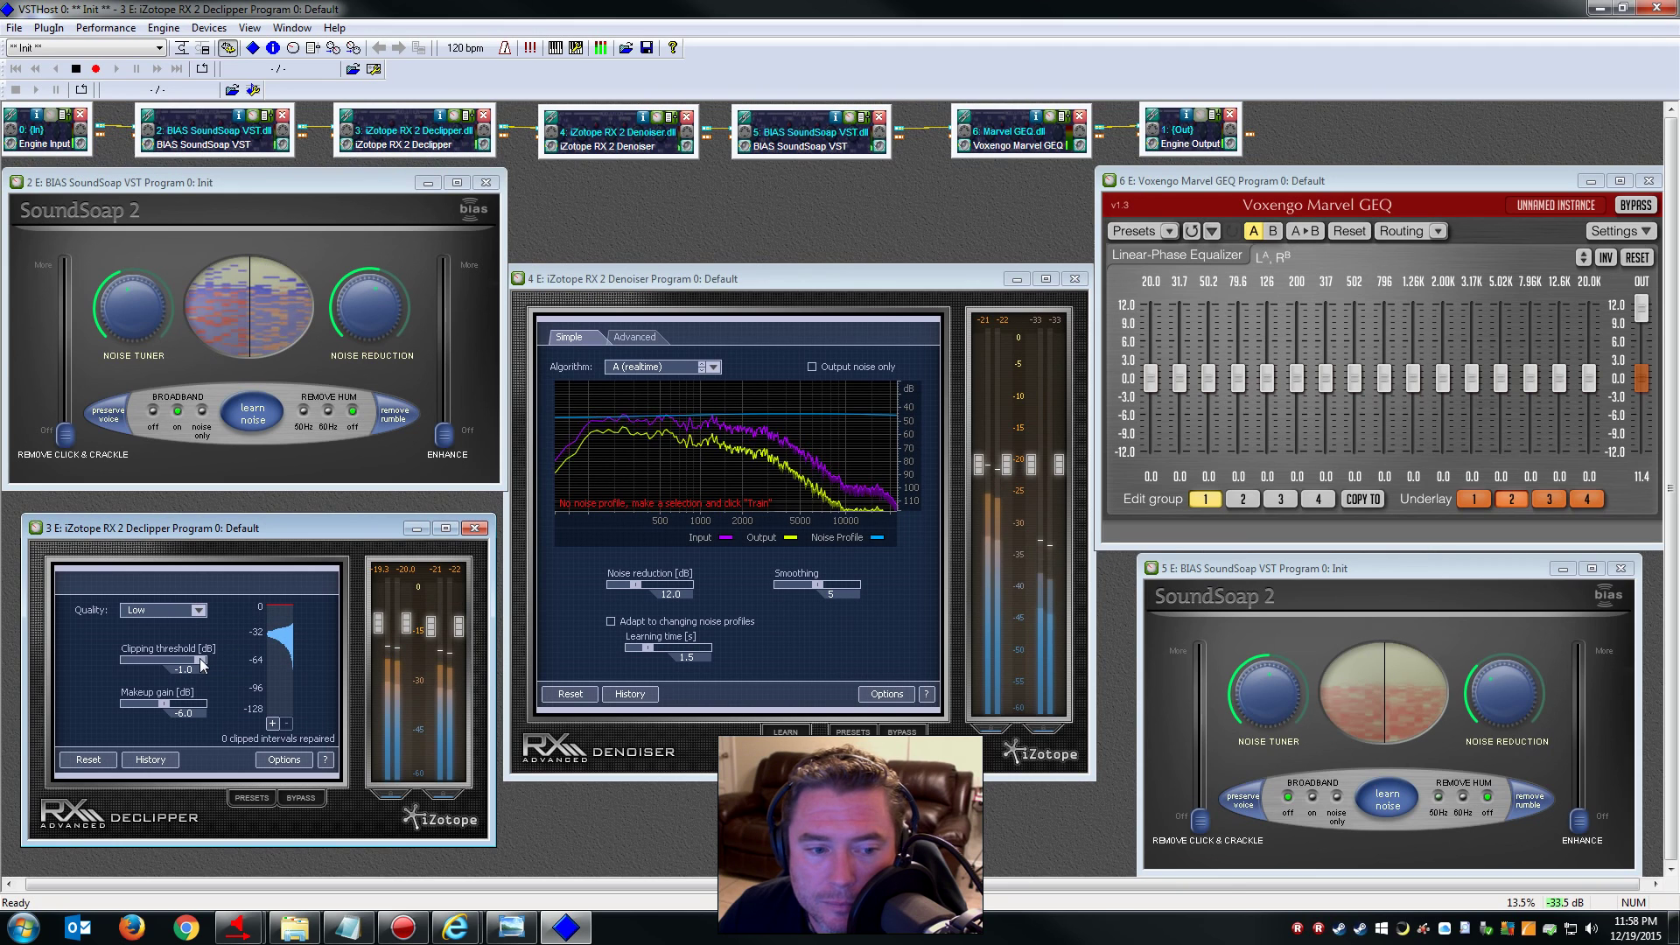
left_click_drag(200, 659, 175, 659)
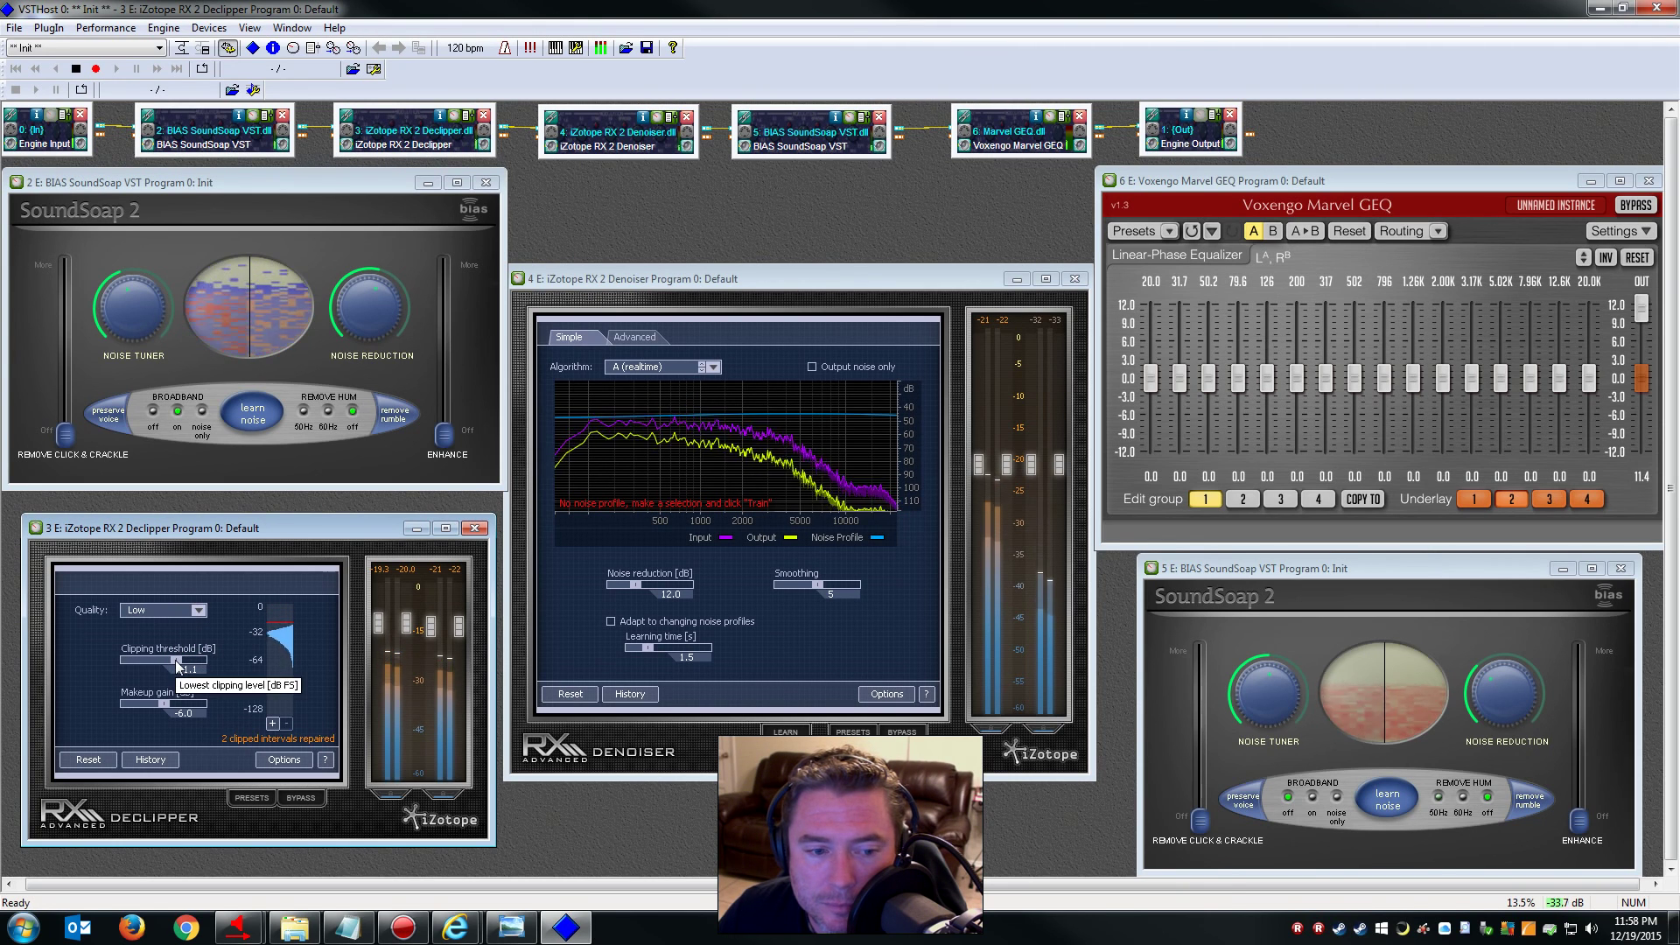
left_click_drag(175, 660, 173, 660)
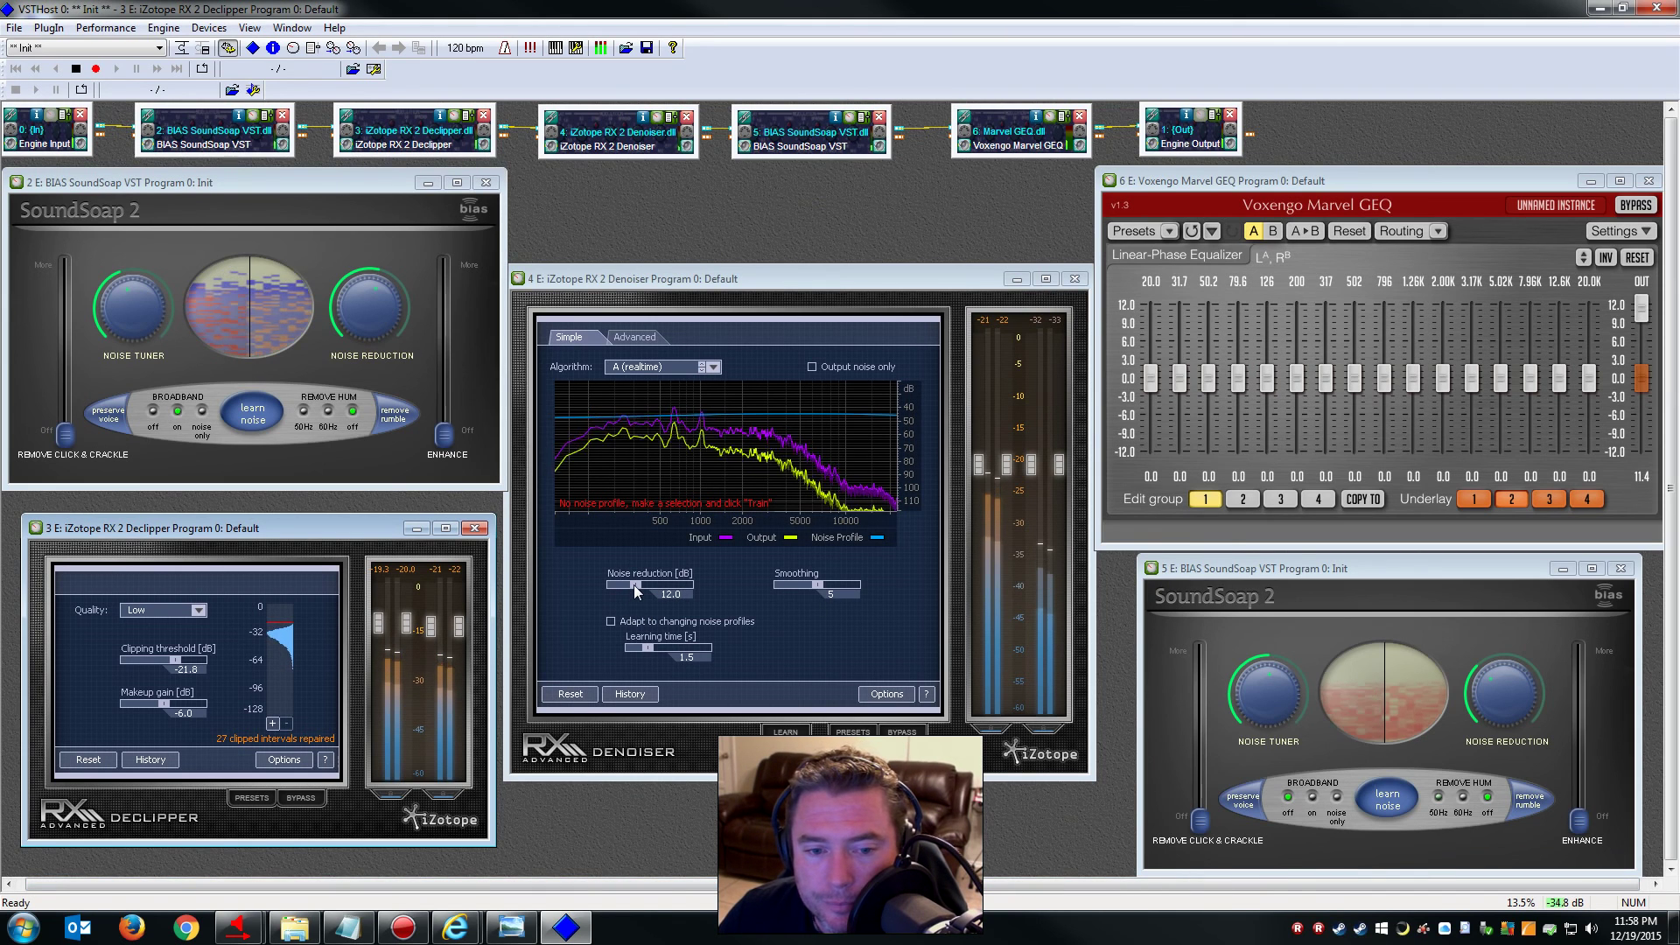
Set the Denoiser's noise reduction to 6.1 dB and learn its noise profile, with input gain at about 0.5 dB and output gain raised
left_click_drag(633, 585, 622, 585)
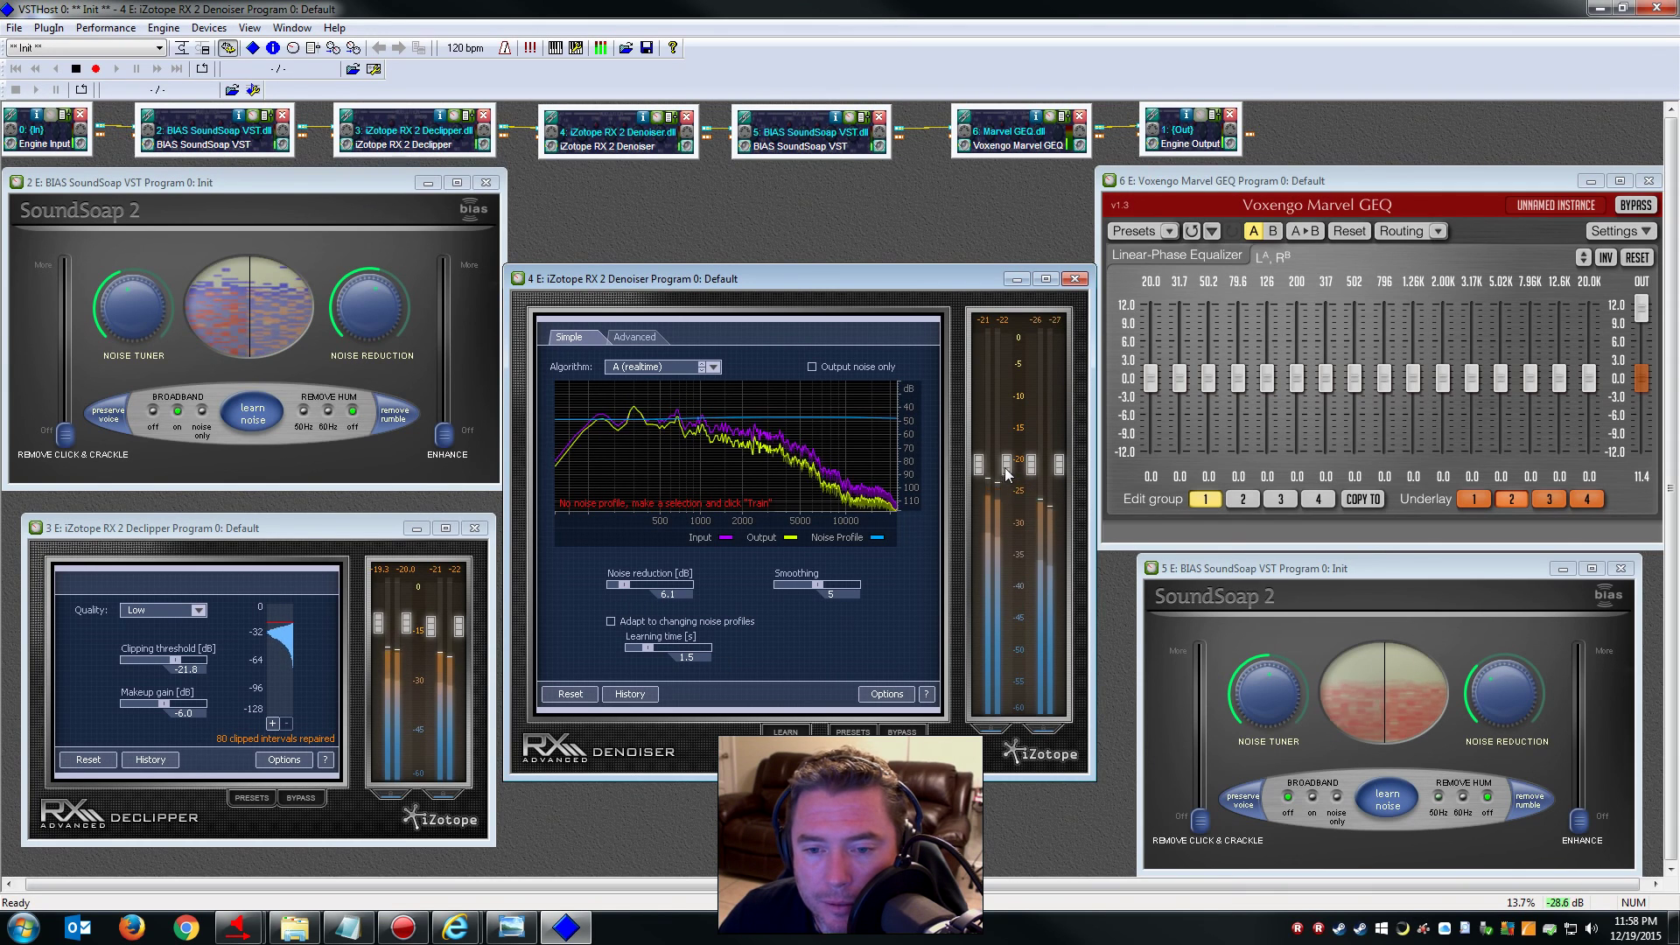
left_click_drag(1006, 464, 1063, 428)
left_click(783, 732)
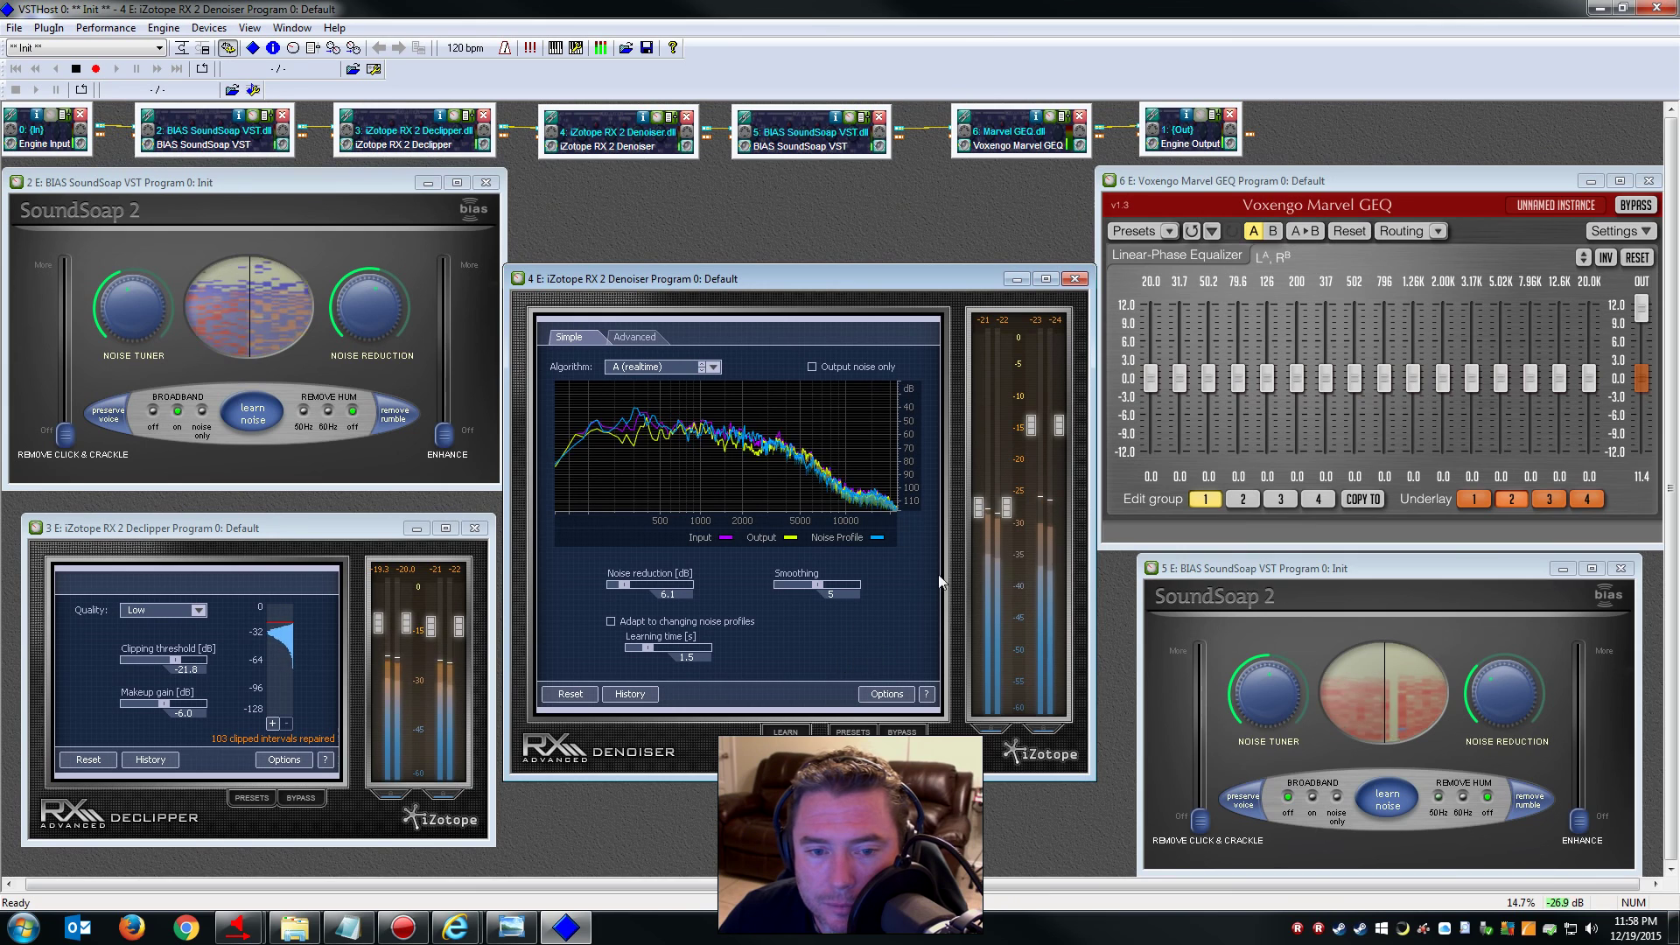
left_click_drag(1007, 506, 1007, 460)
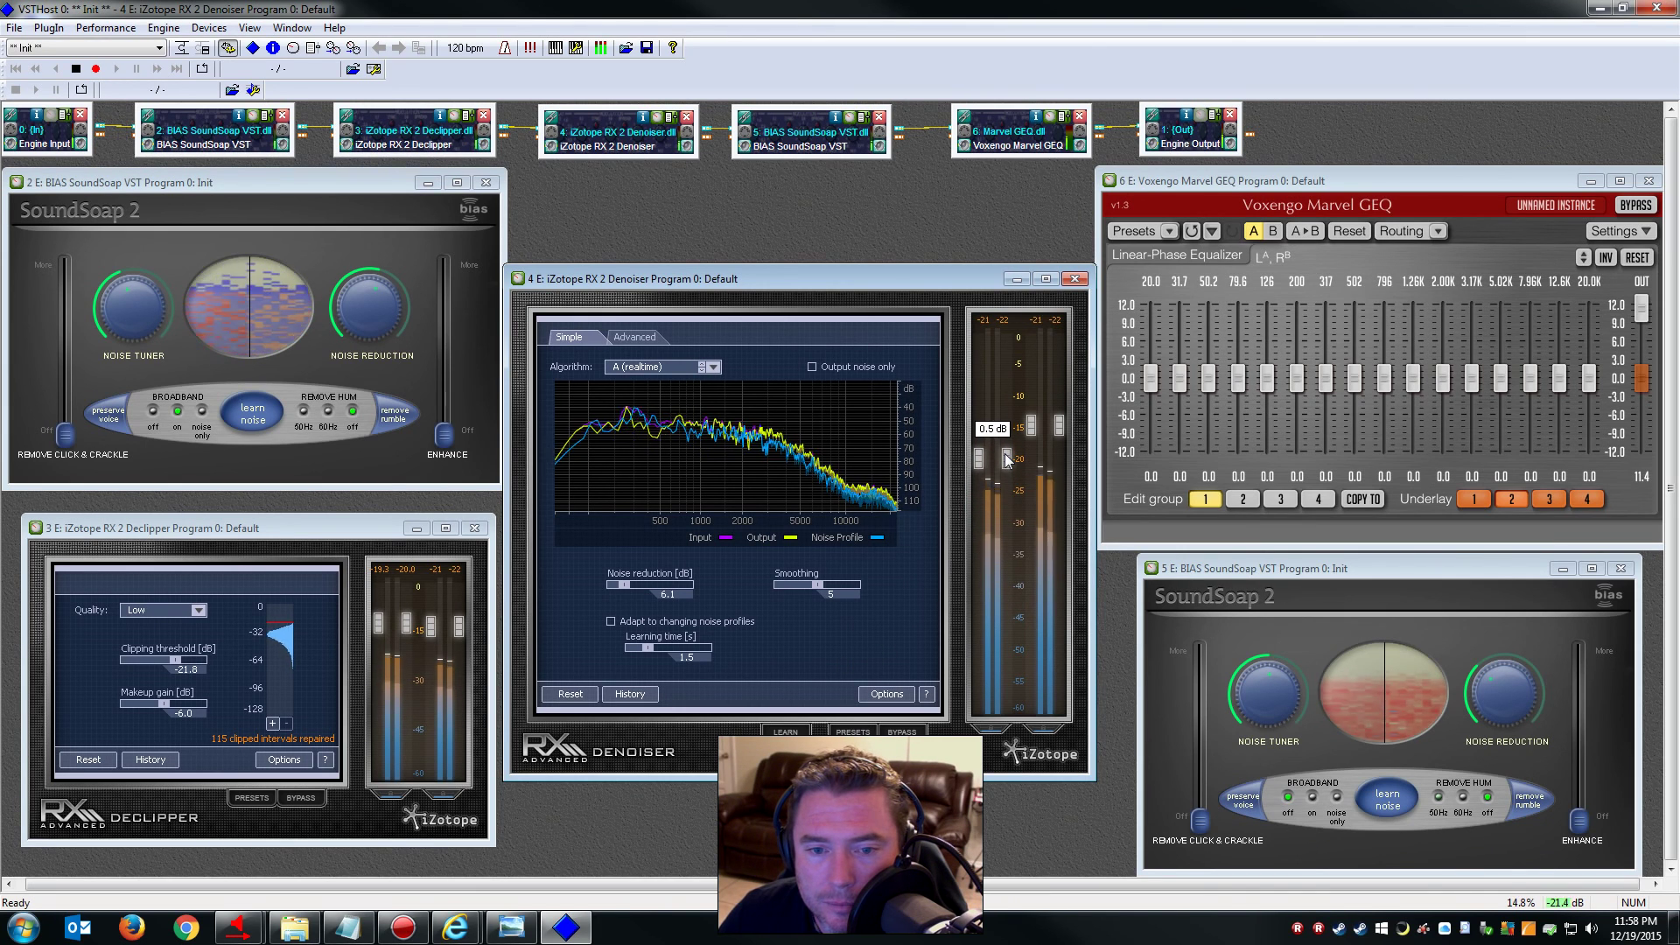
Learn the noise in the second and again in the first SoundSoap, and raise the Denoiser's input gain slightly
left_click(1390, 798)
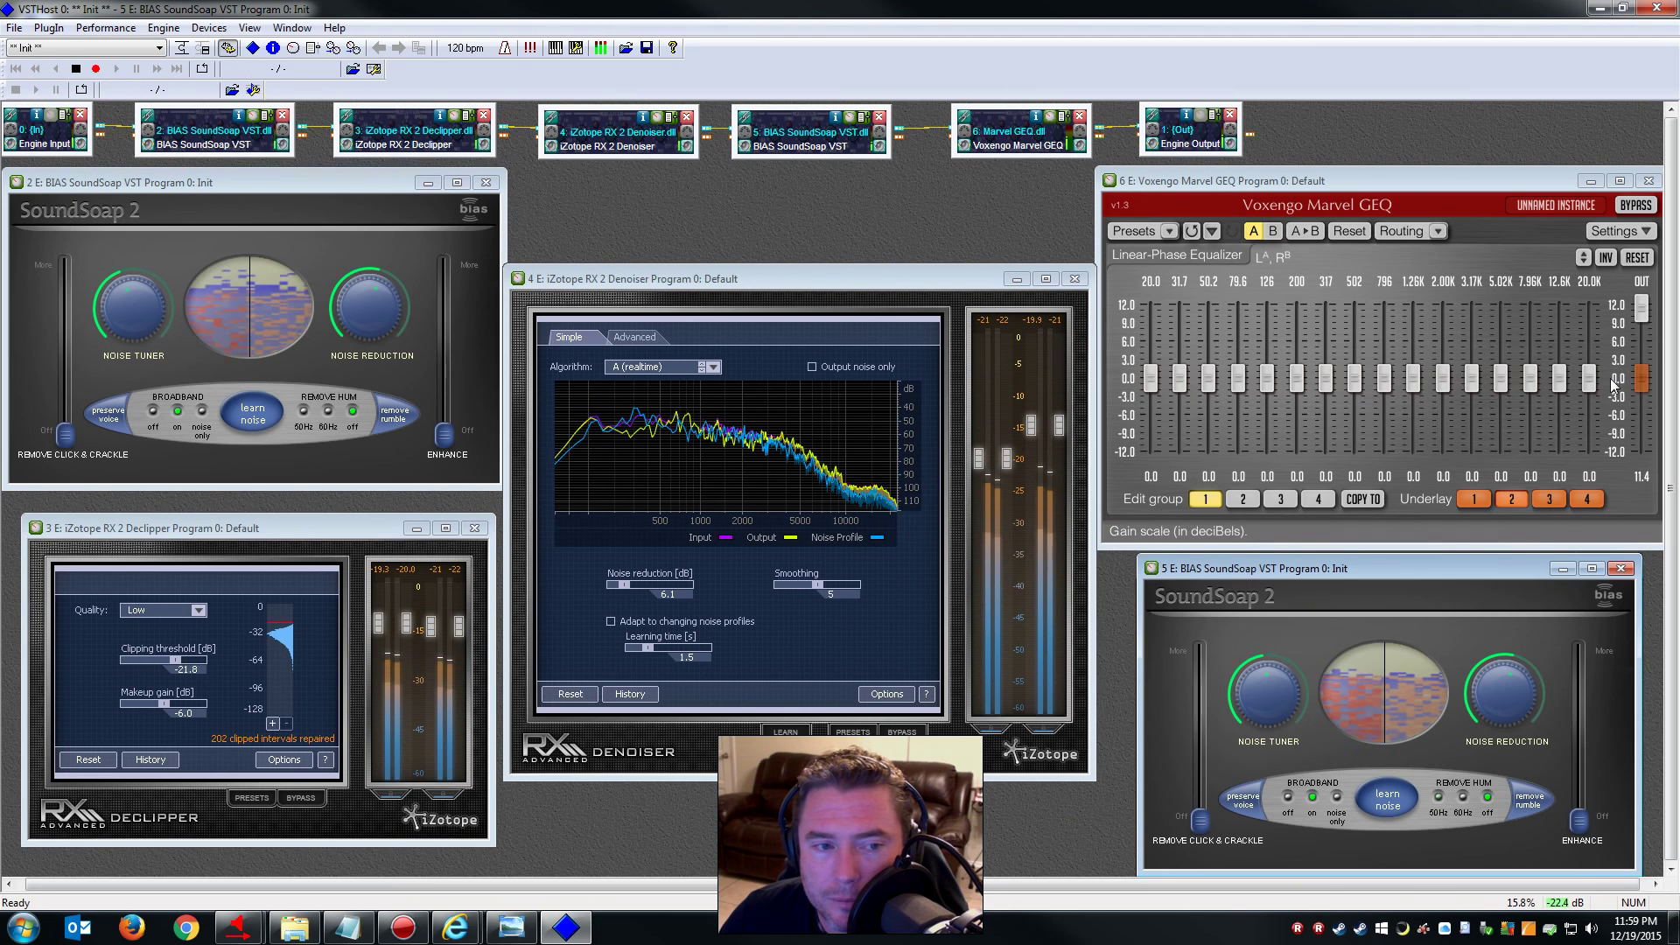
left_click(236, 403)
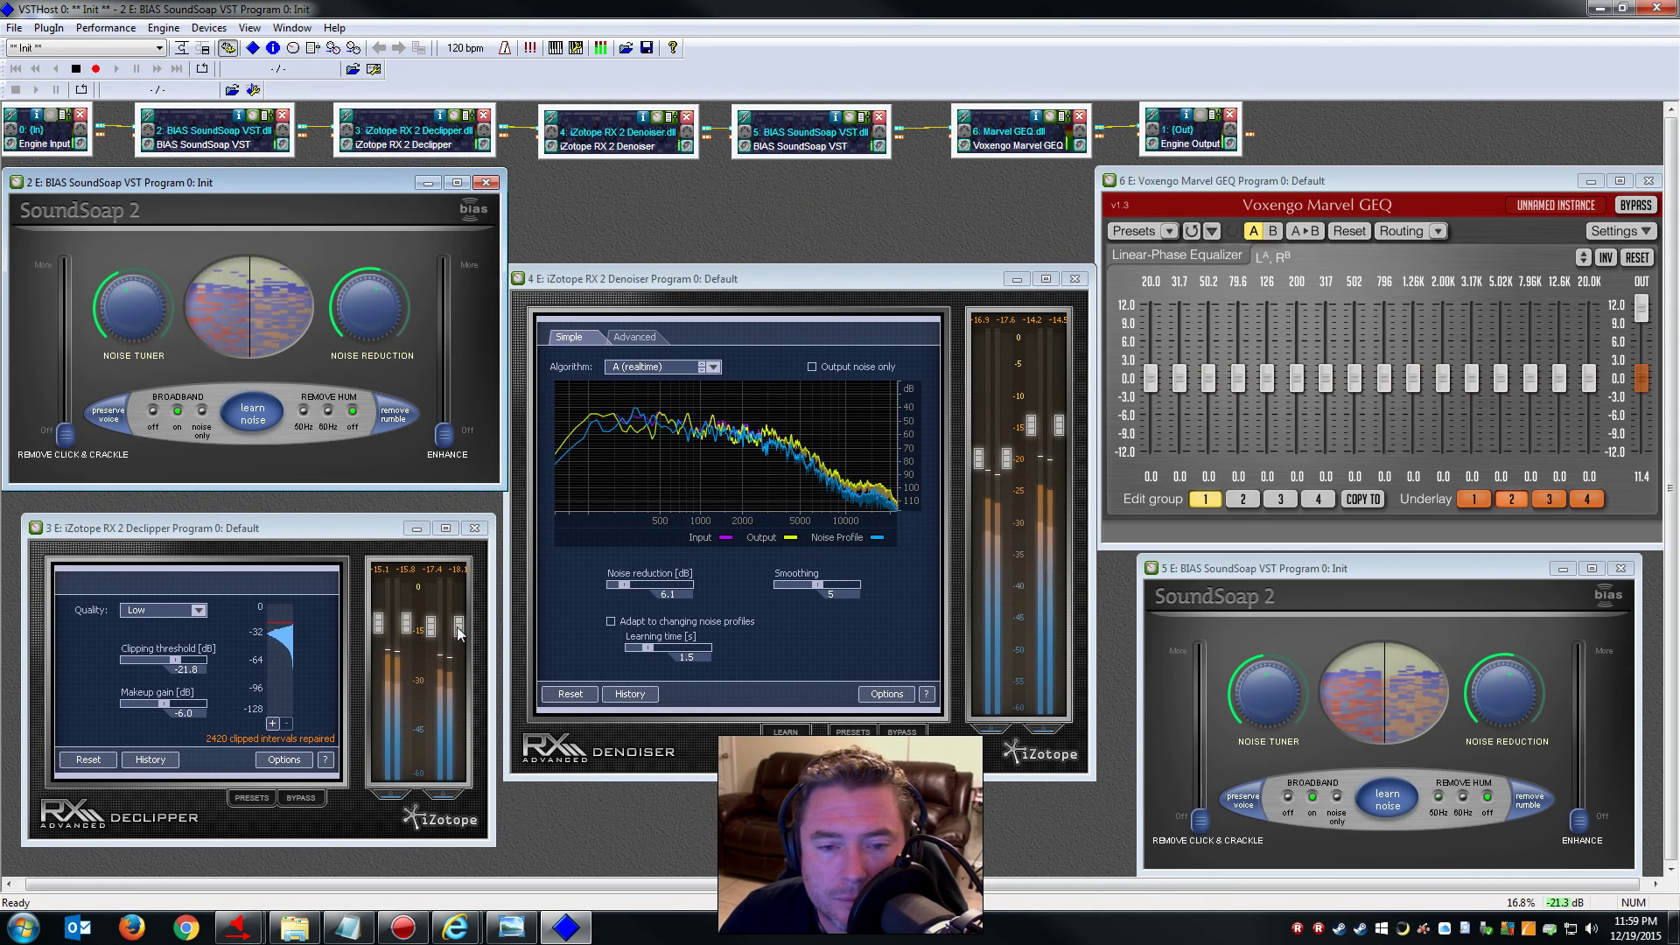
left_click(1008, 456)
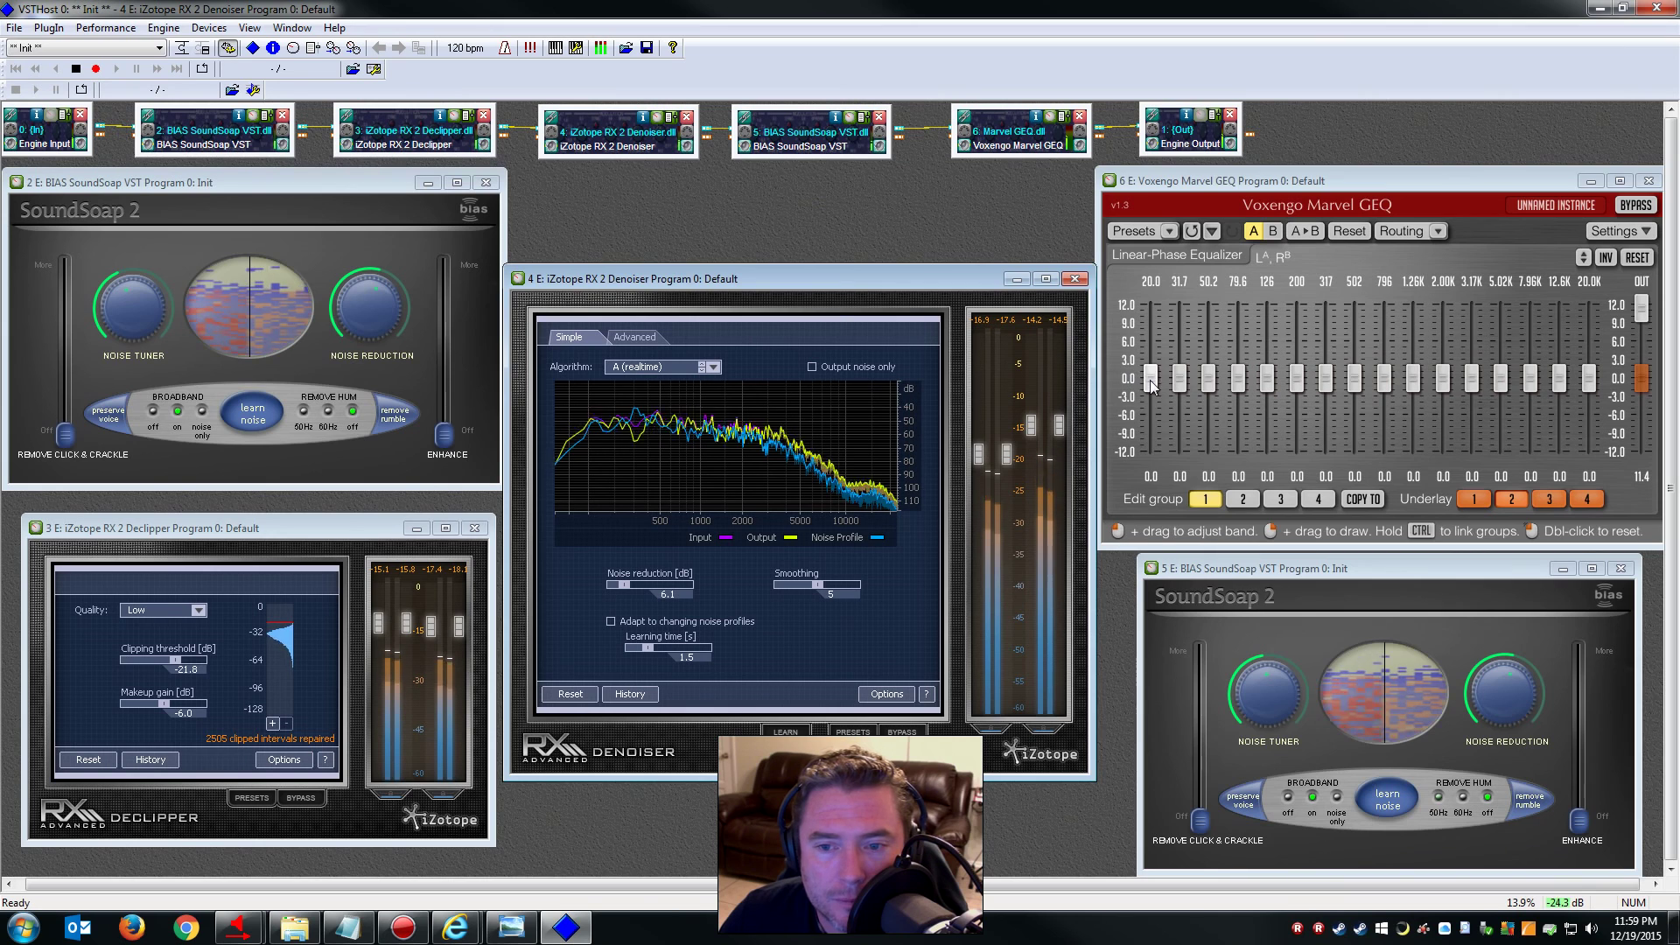
Cut the 20.0, 31.7, 50.2 and 79.6 Hz bands of the Voxengo Marvel GEQ to -12.0 dB each
left_click_drag(1151, 378, 1151, 448)
left_click_drag(1180, 383, 1179, 456)
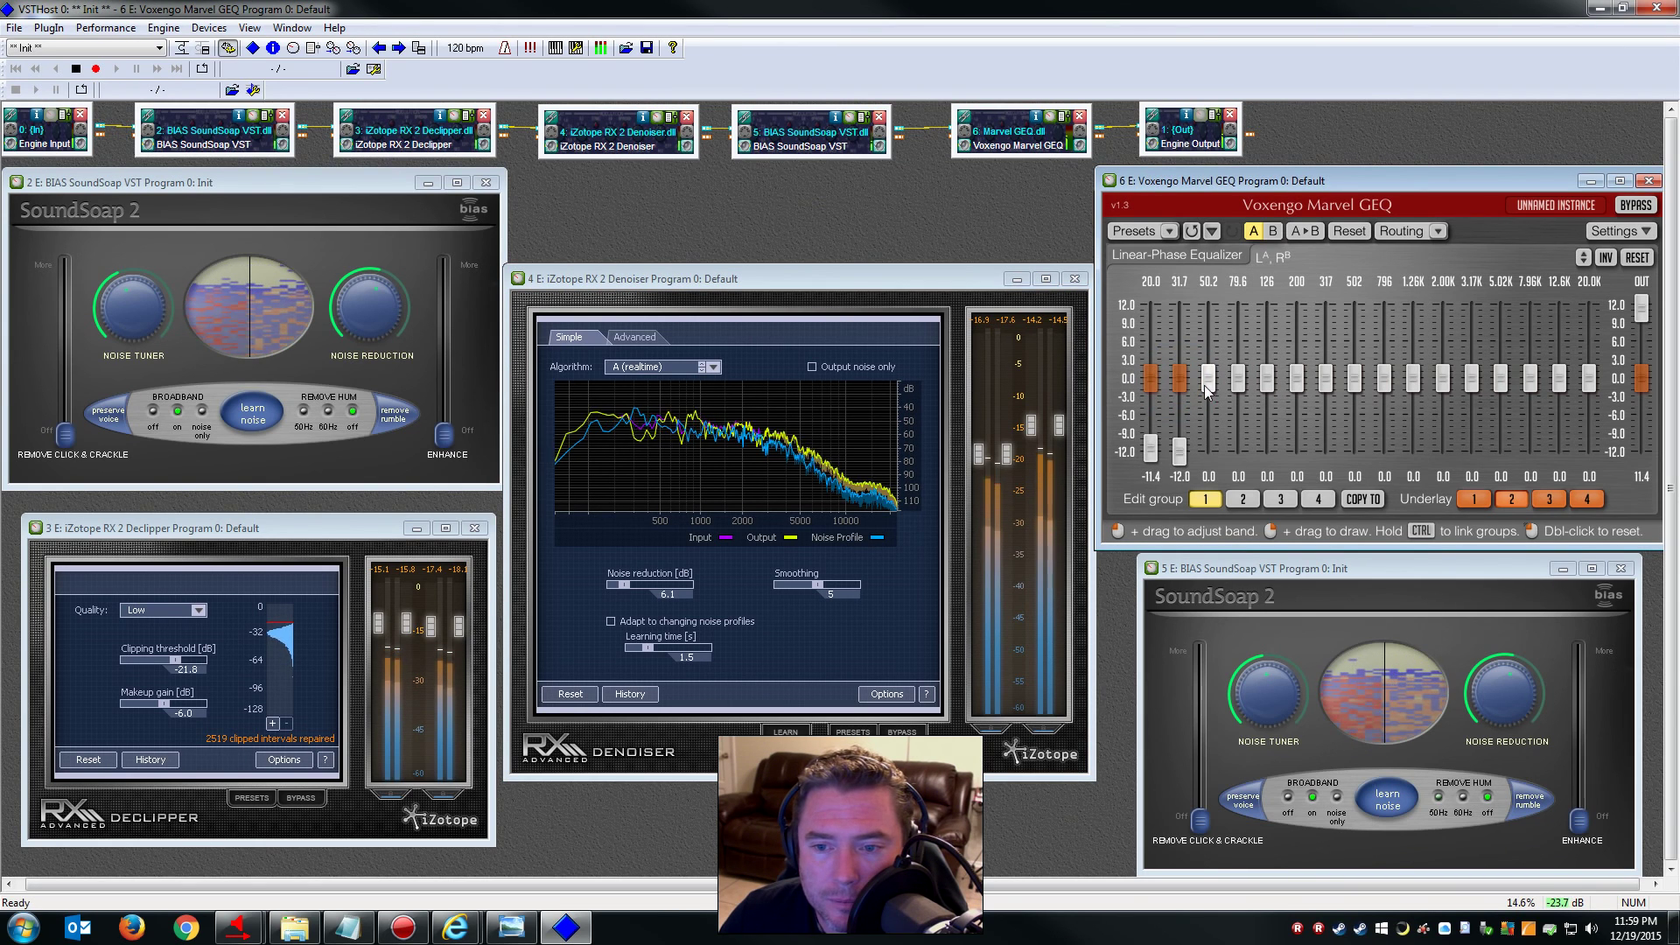
left_click_drag(1209, 380, 1208, 451)
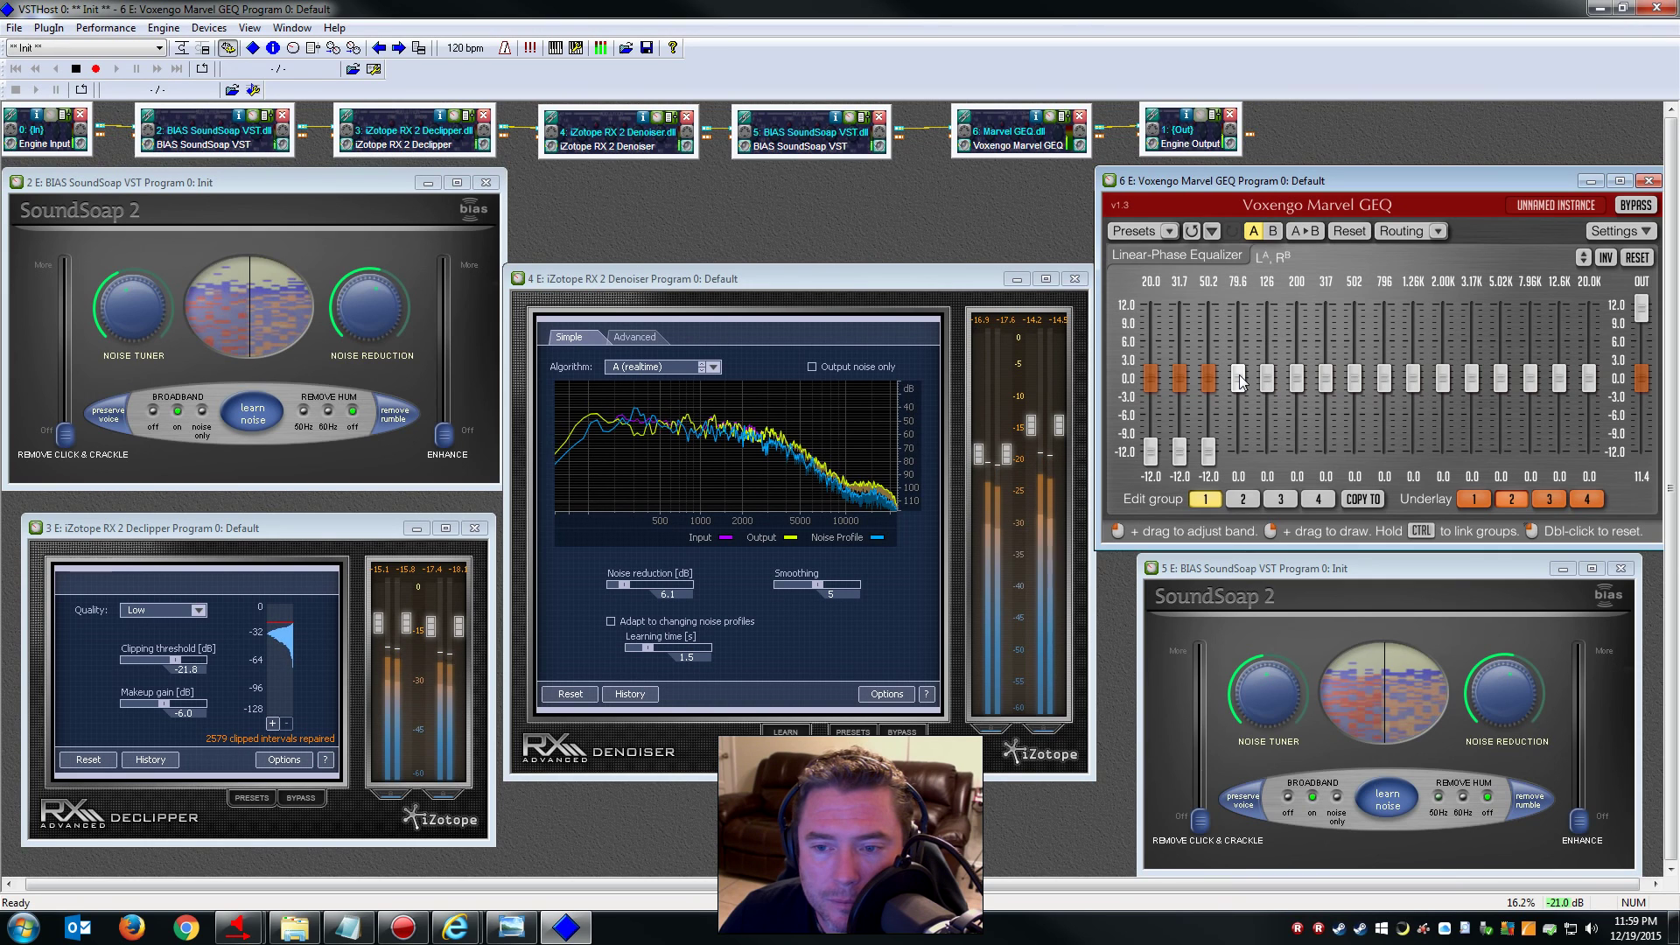
left_click_drag(1239, 382, 1237, 451)
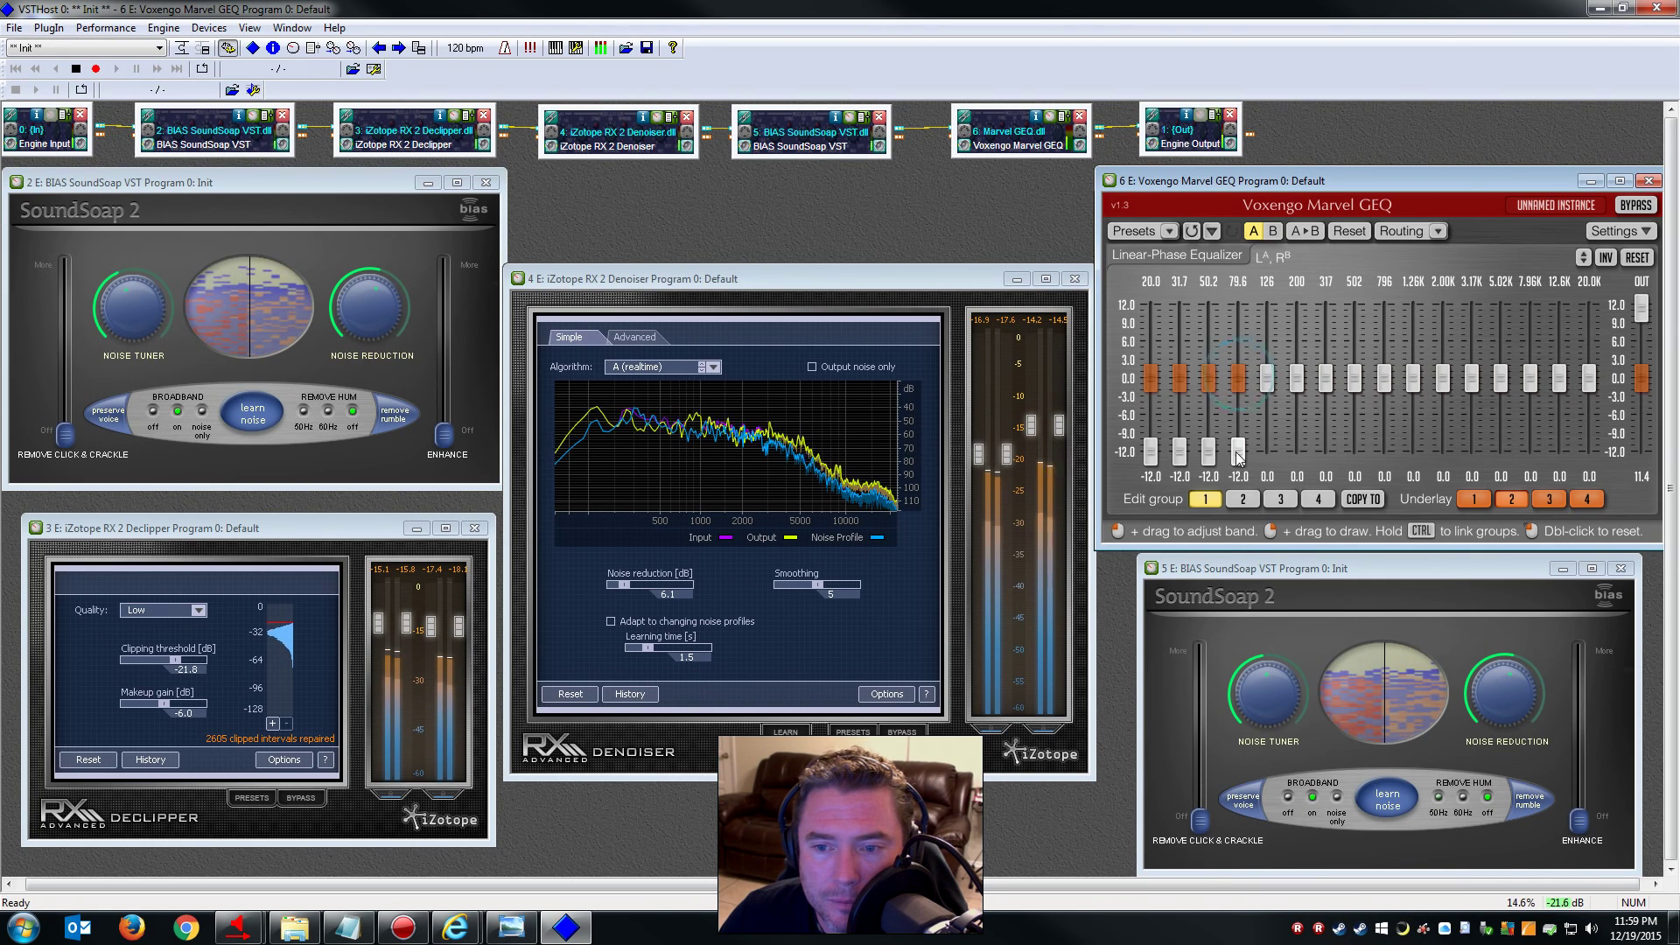
Lower the Denoiser's input gain slightly and stop the audio engine
left_click(1432, 737)
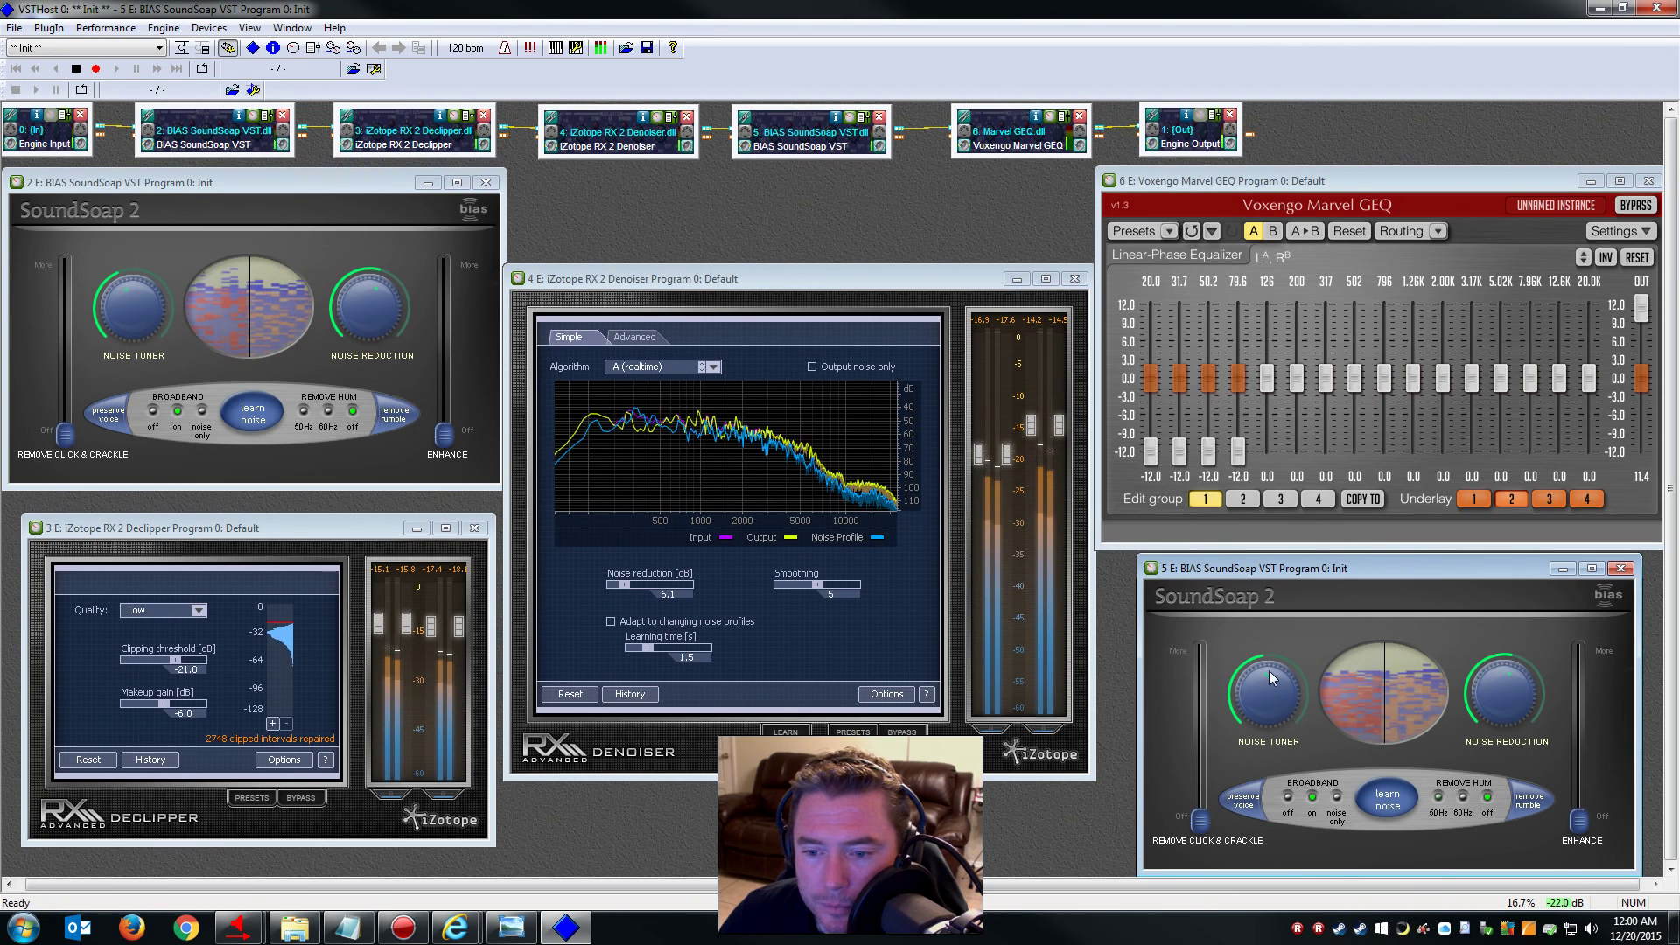
left_click(1007, 453)
left_click_drag(1006, 453, 1008, 461)
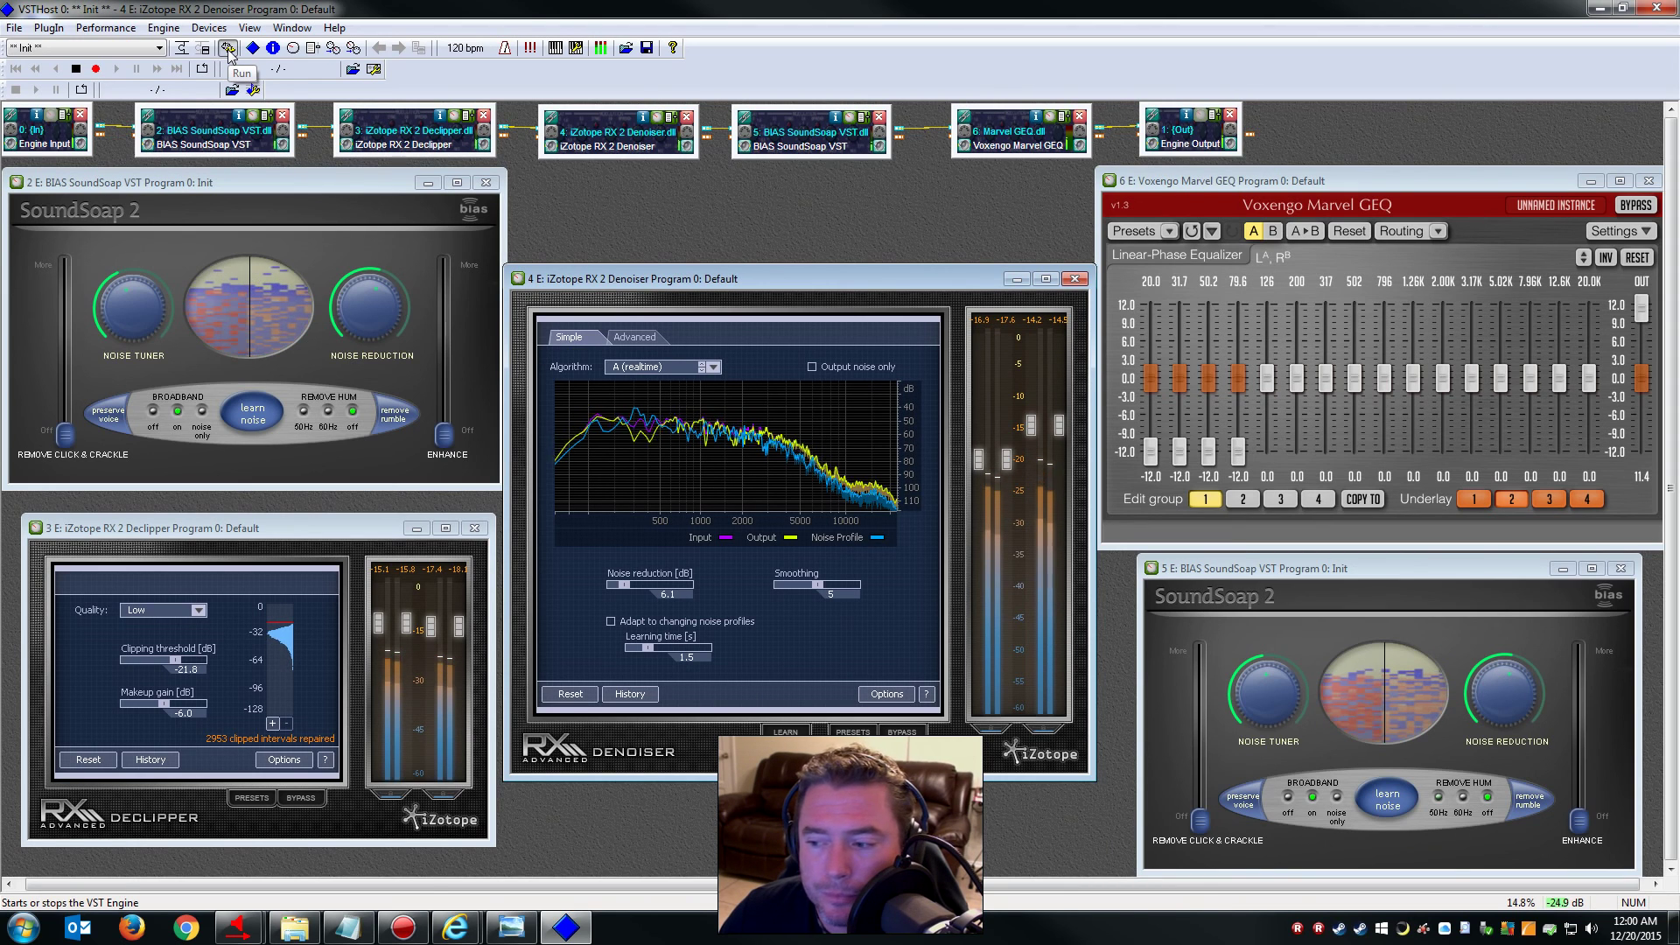
left_click(228, 48)
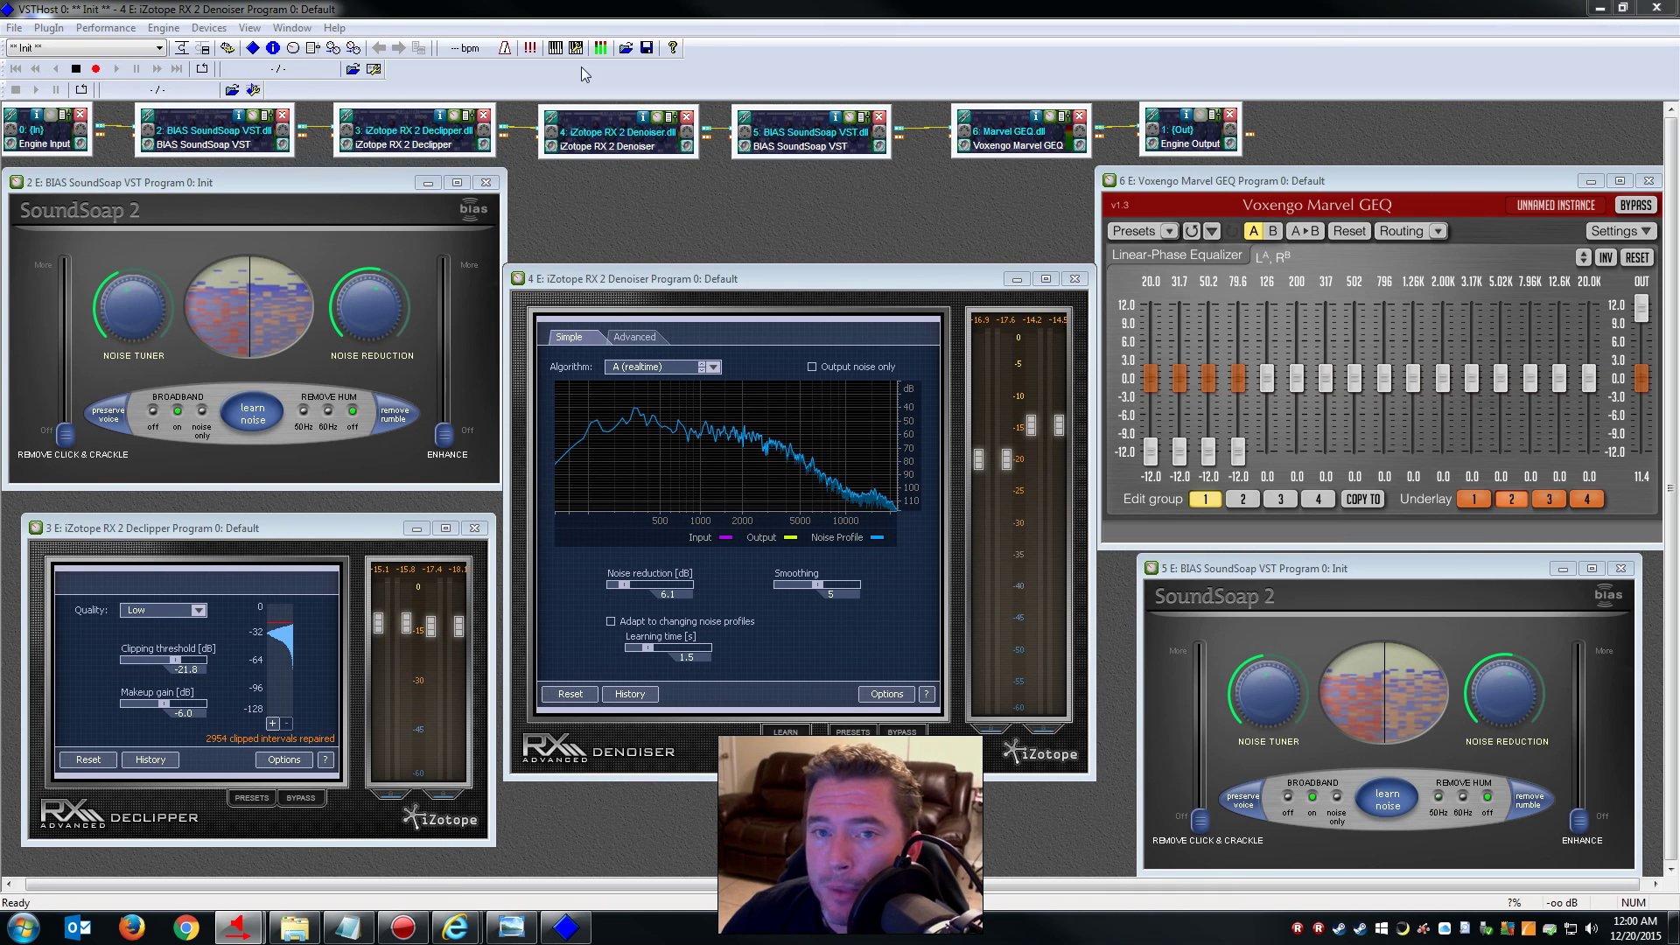
Minimize VSTHost and switch to the Windows Photo Viewer image listing what can and should not be filtered
left_click(1598, 9)
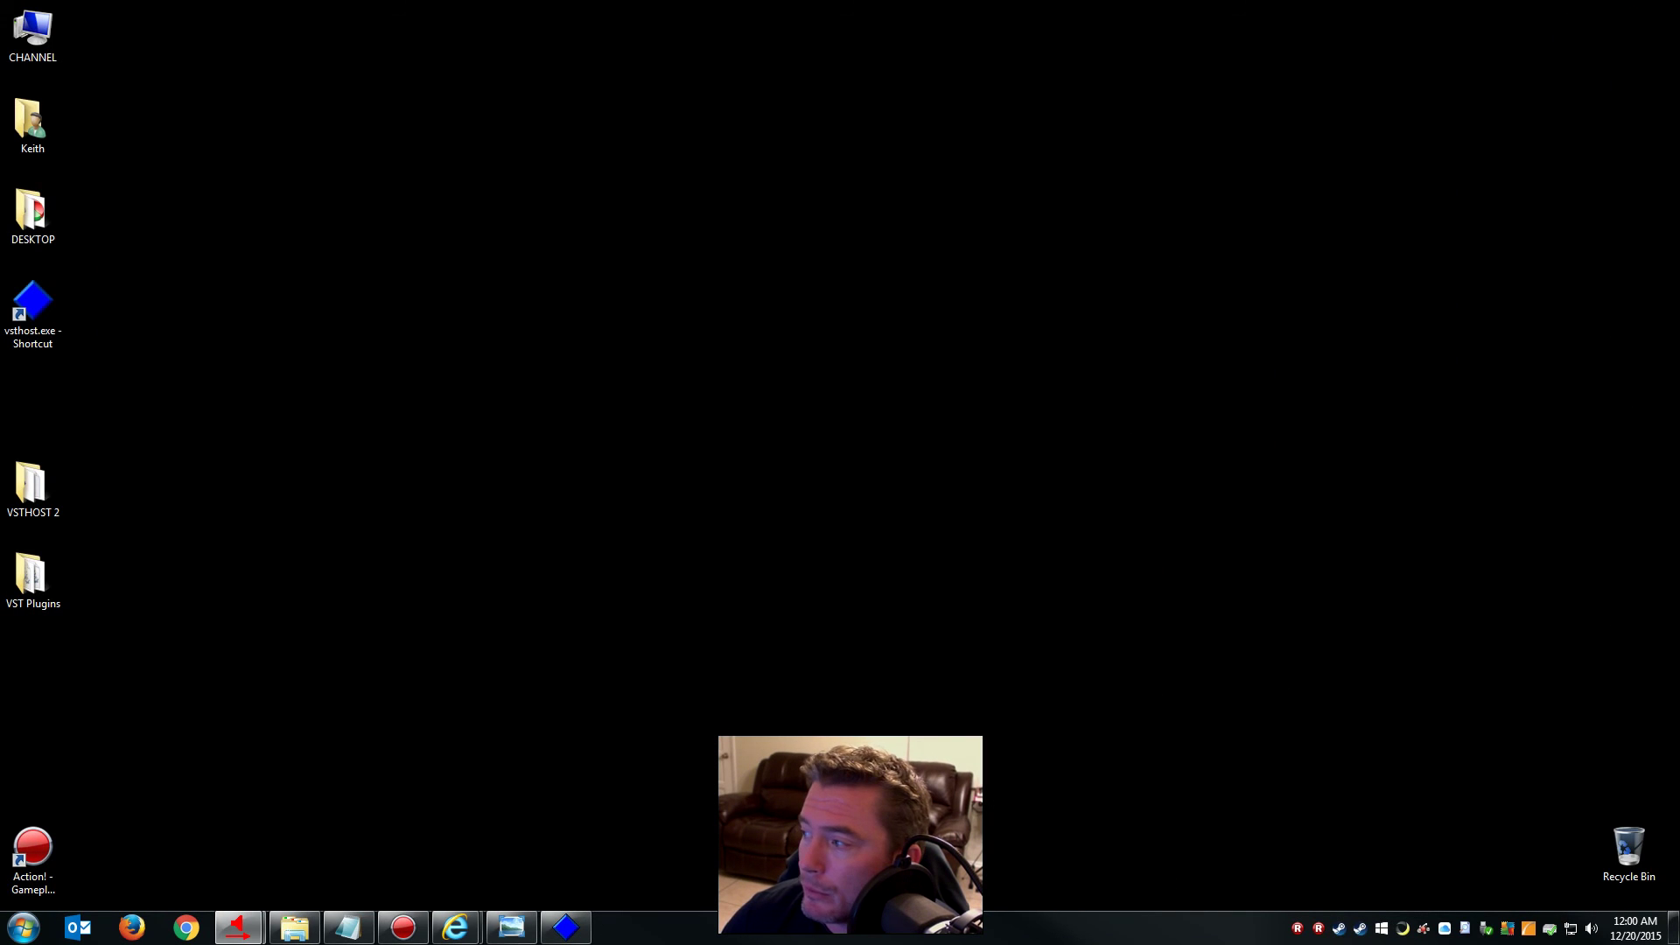
key("alt+Tab")
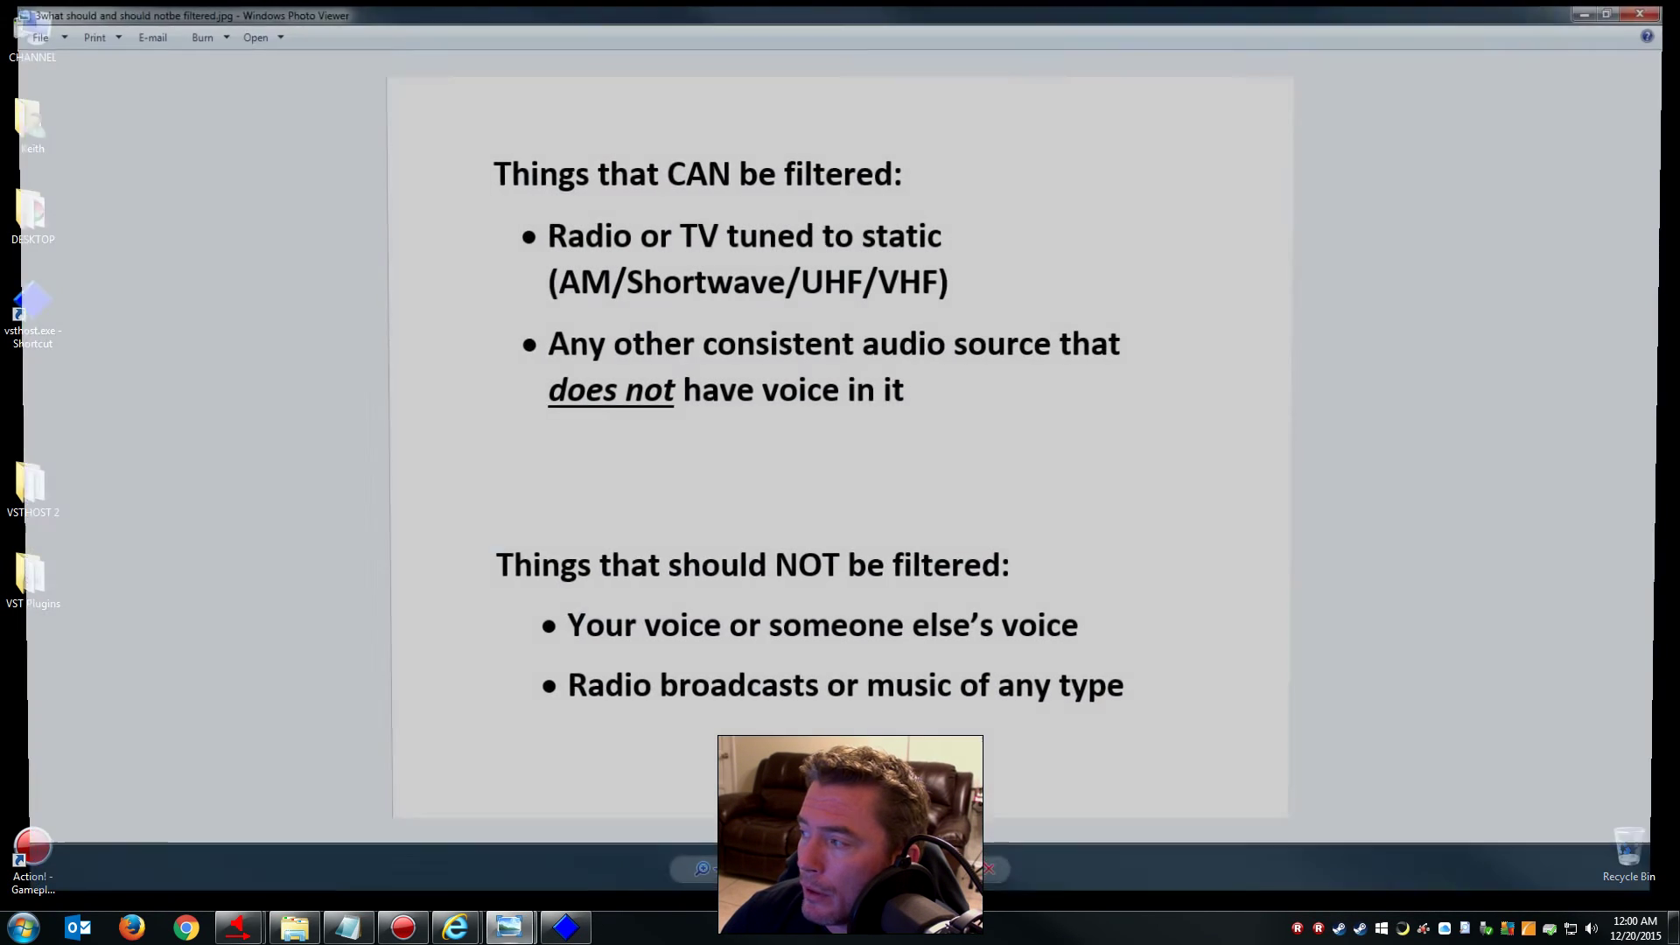